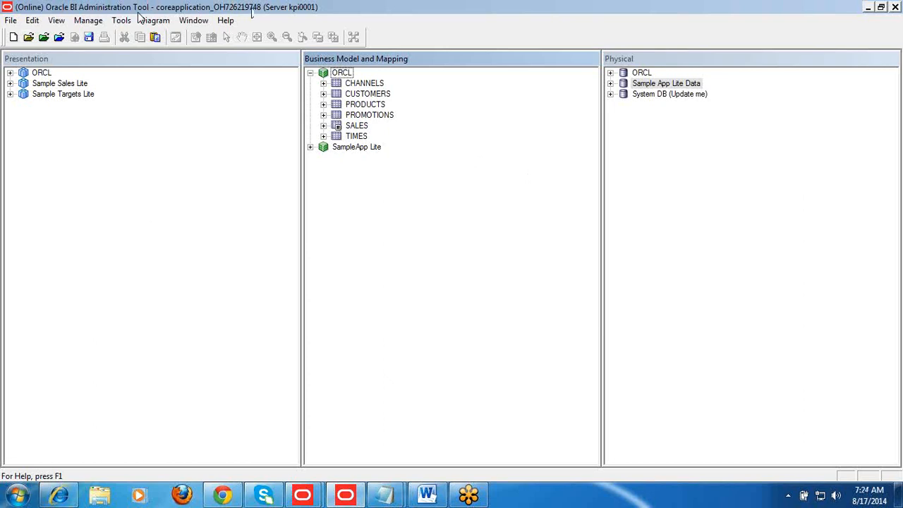
left_click(636, 244)
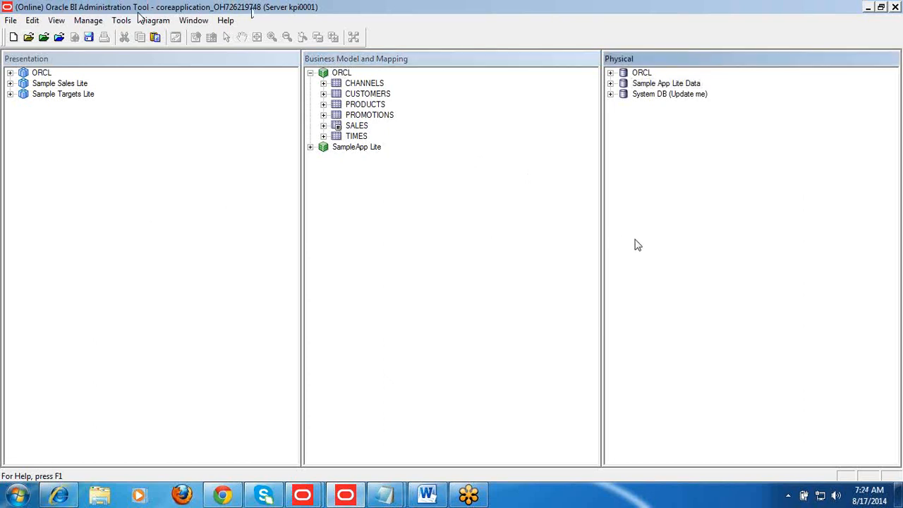
left_click(883, 9)
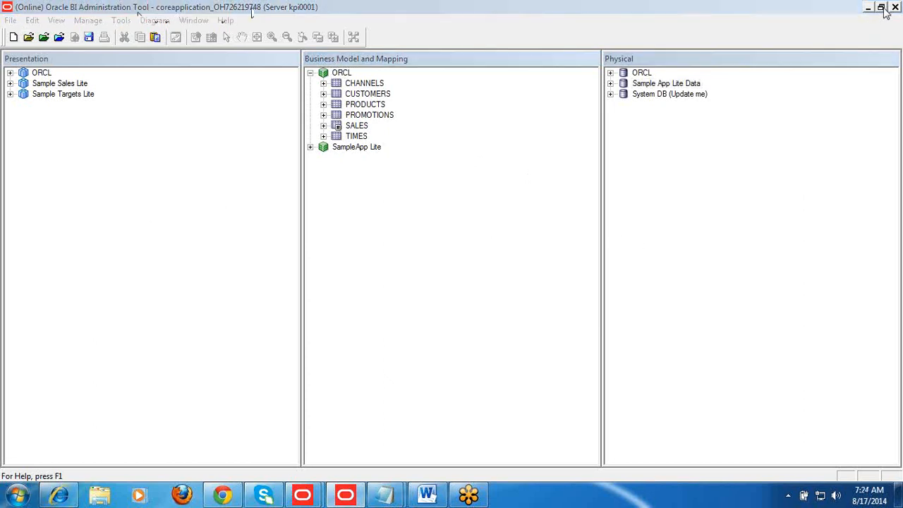
left_click(620, 166)
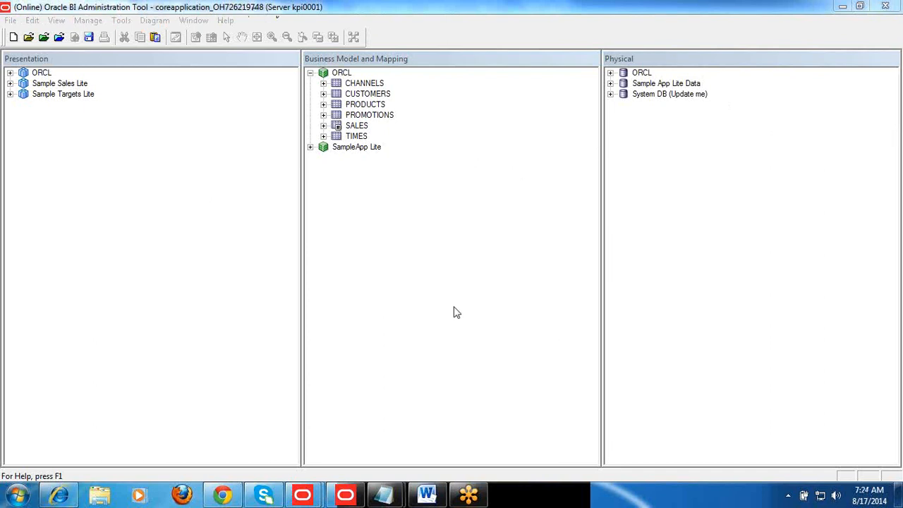
Launch Oracle SQL Developer and dismiss its Tip of the Day
left_click(20, 496)
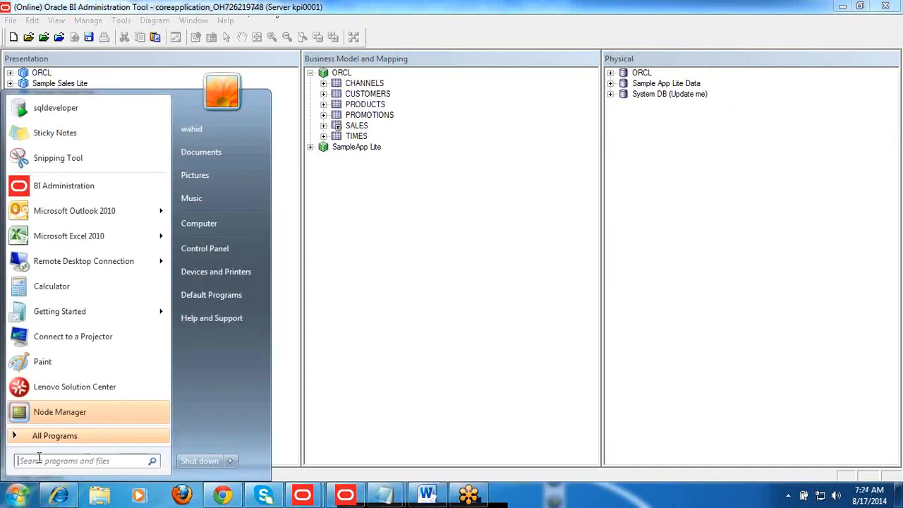
left_click(71, 109)
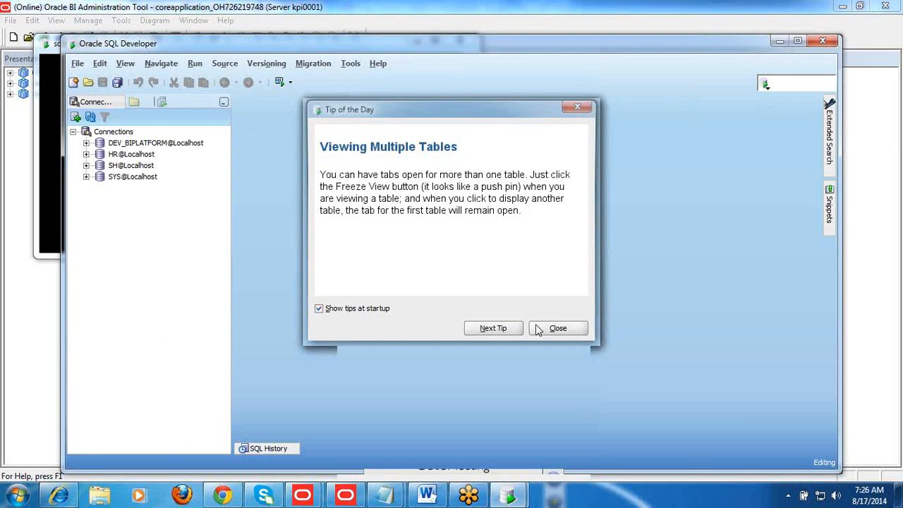
left_click(557, 328)
Look up where SQL Developer sits among the installed programs, under Application Development of Oracle - OraDb11g_home1
left_click(18, 497)
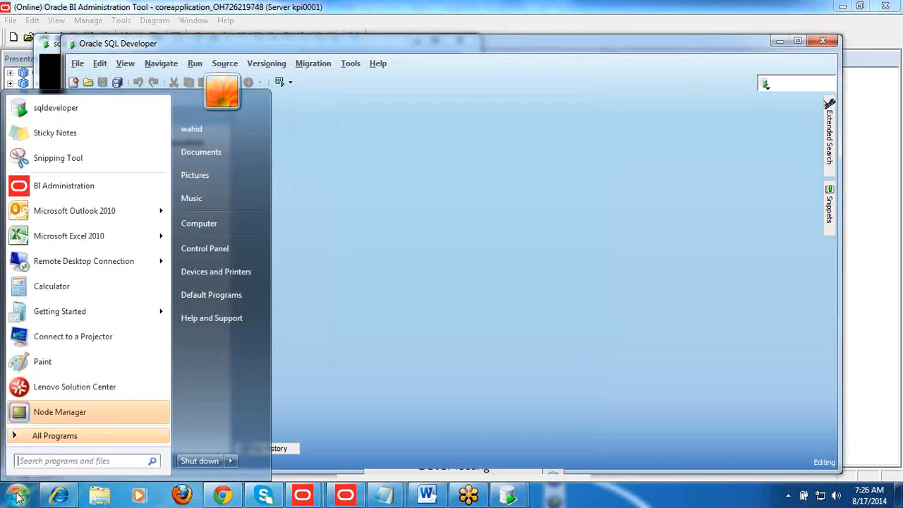
left_click(55, 435)
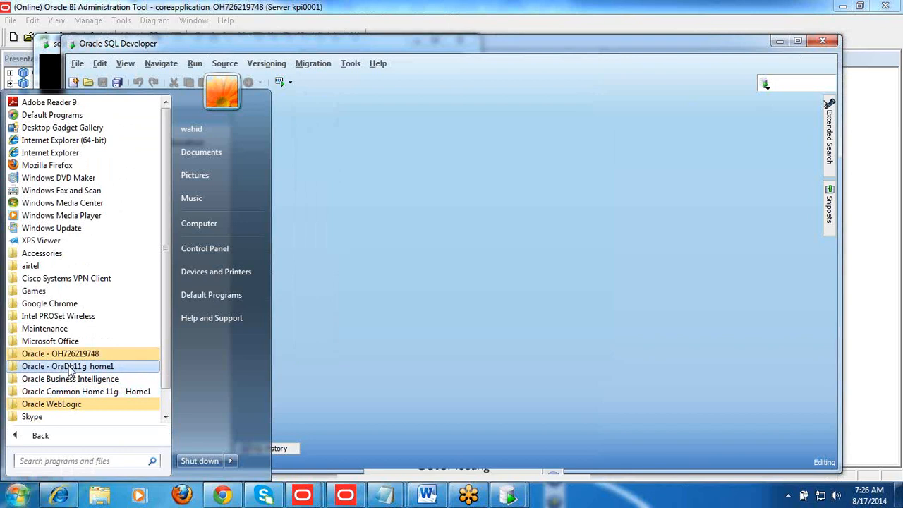
left_click(70, 368)
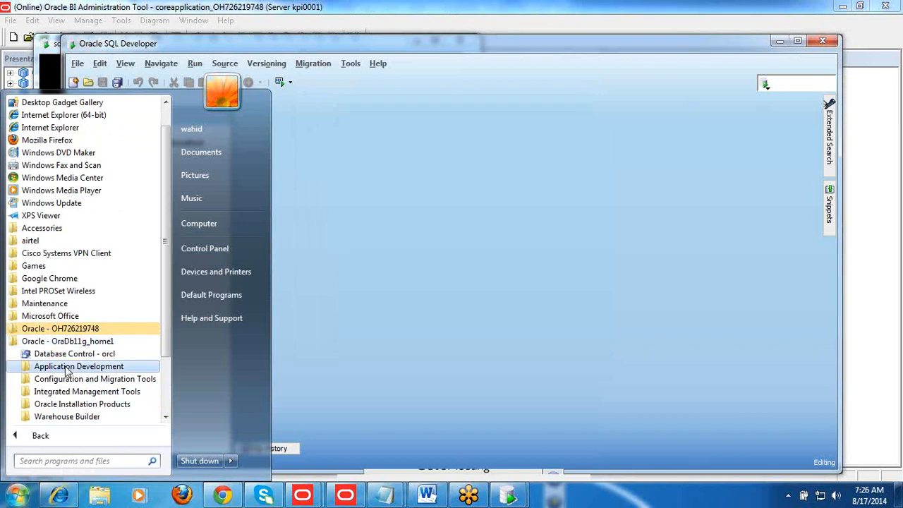
left_click(67, 368)
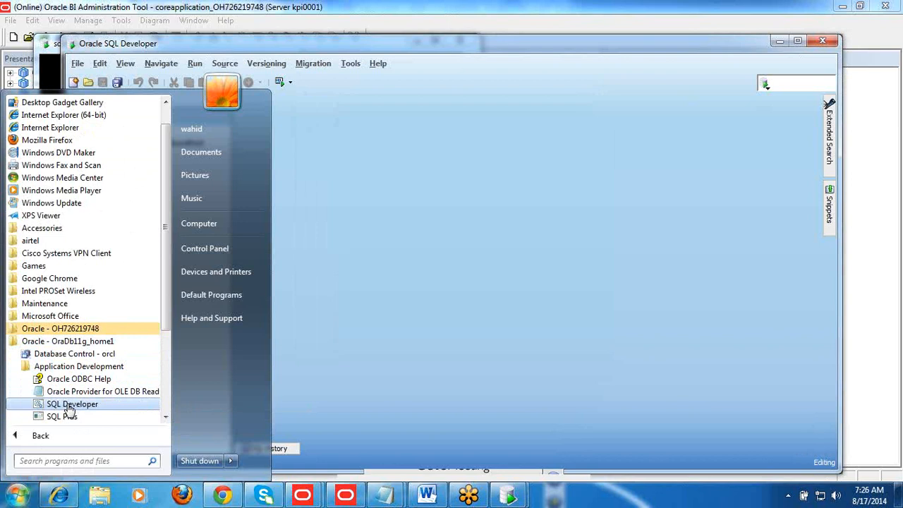
left_click(288, 328)
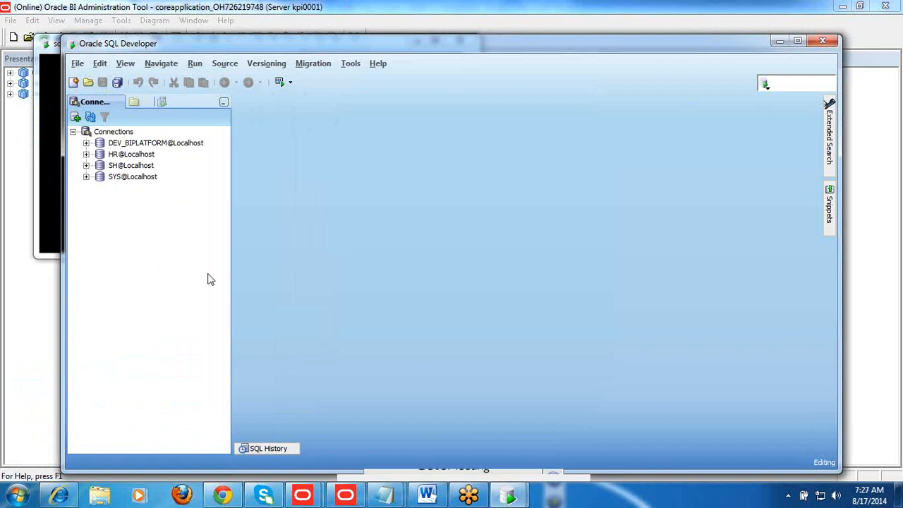
Connect to the SH@Localhost database and run the query "select * from tab" in its worksheet
left_click(120, 170)
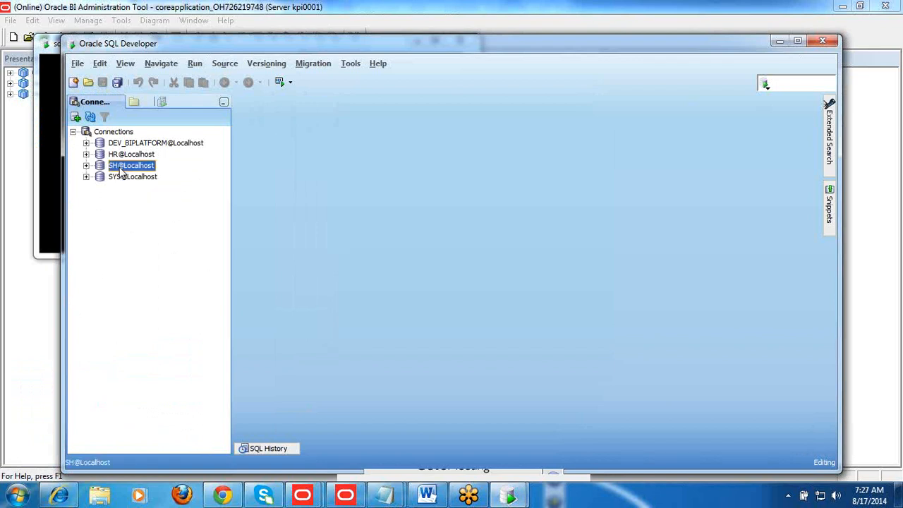
double_click(120, 171)
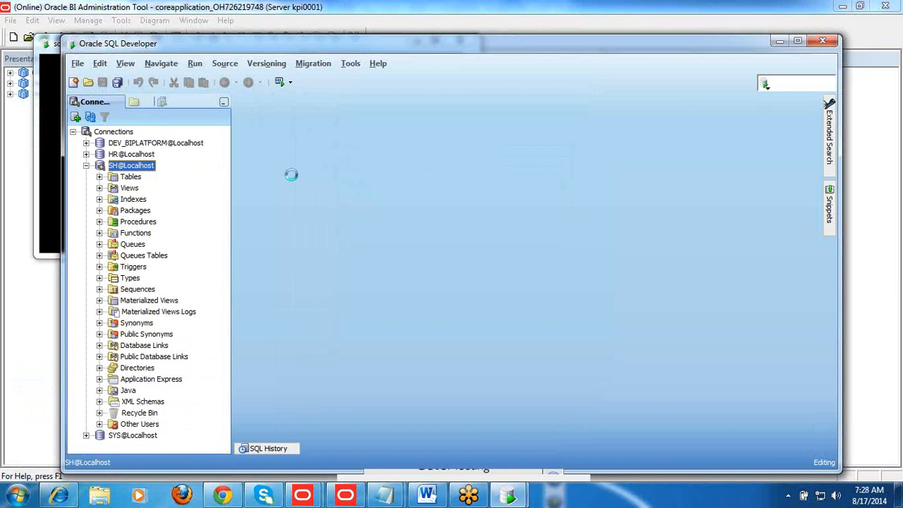
type("select * ")
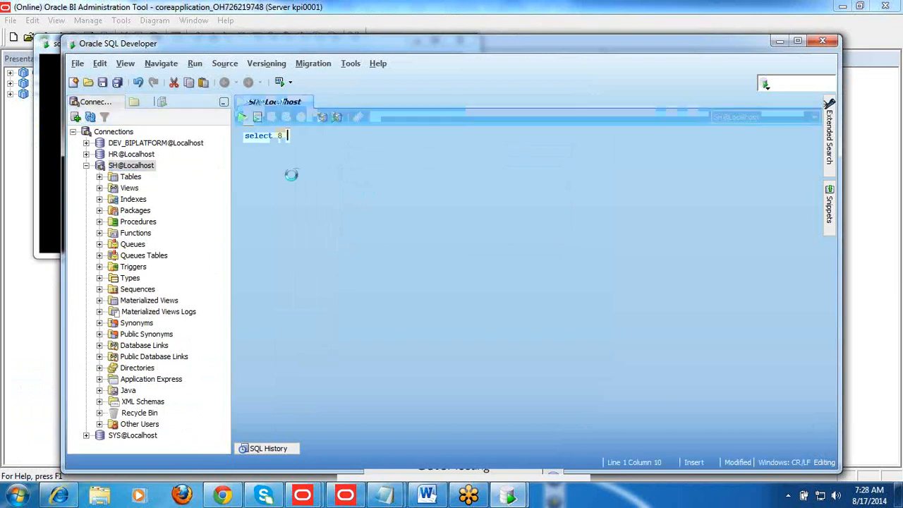
type("from ")
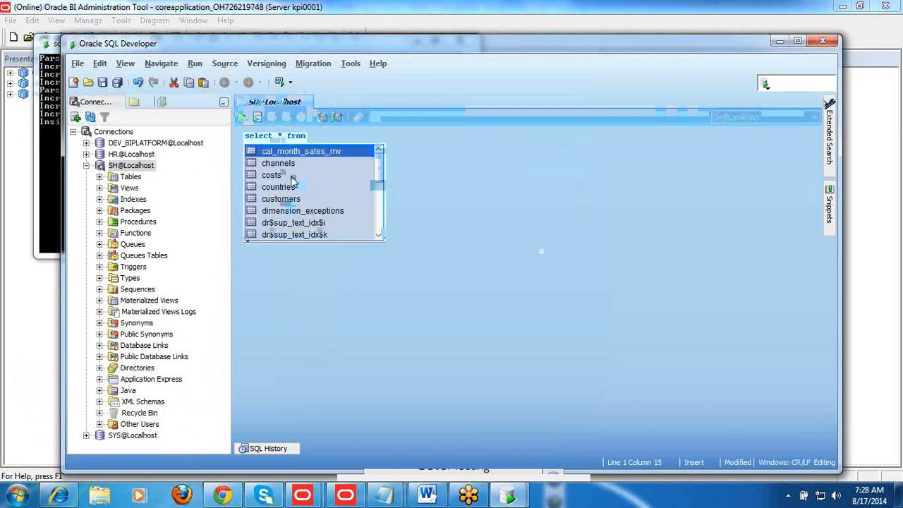
type("tabl")
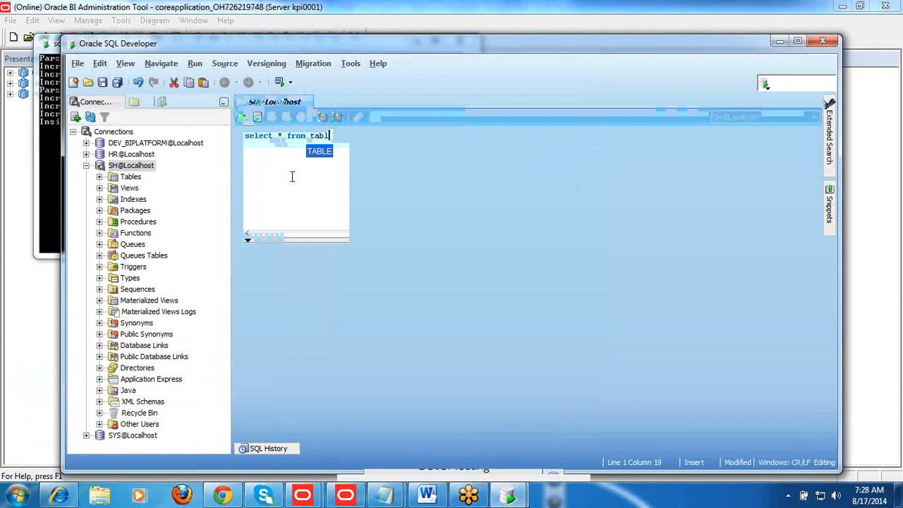
key("BackSpace")
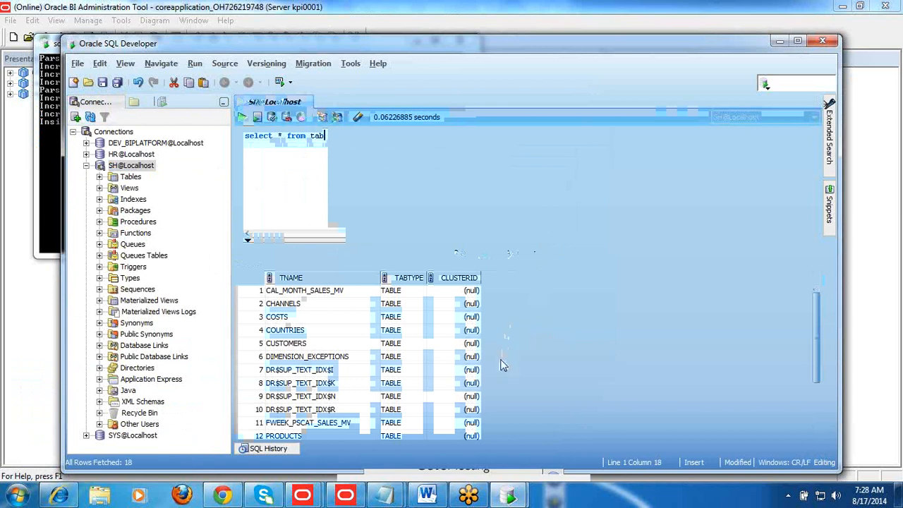
Go through the listed SH schema tables, examining names such as CHANNELS, CUSTOMERS, PRODUCTS, PROMOTIONS, SALES and TIMES
left_click(299, 305)
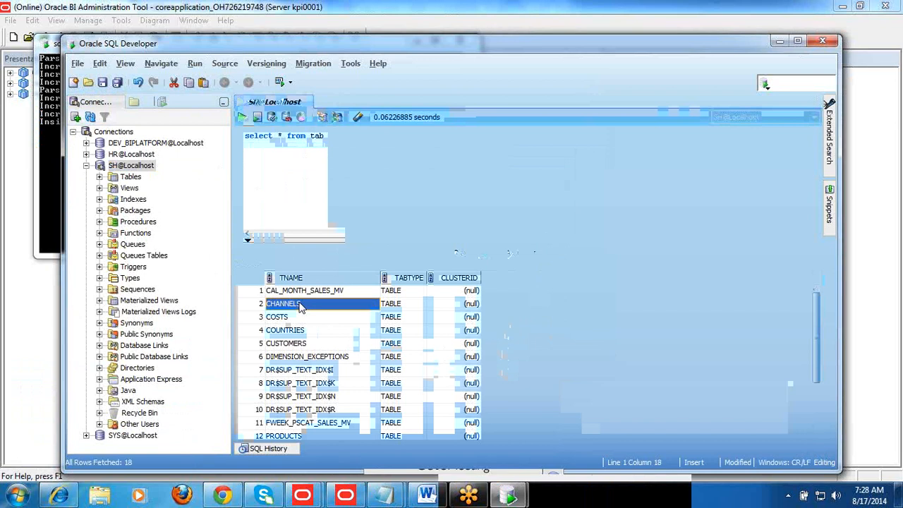
key("Down")
key("Down")
key("Down")
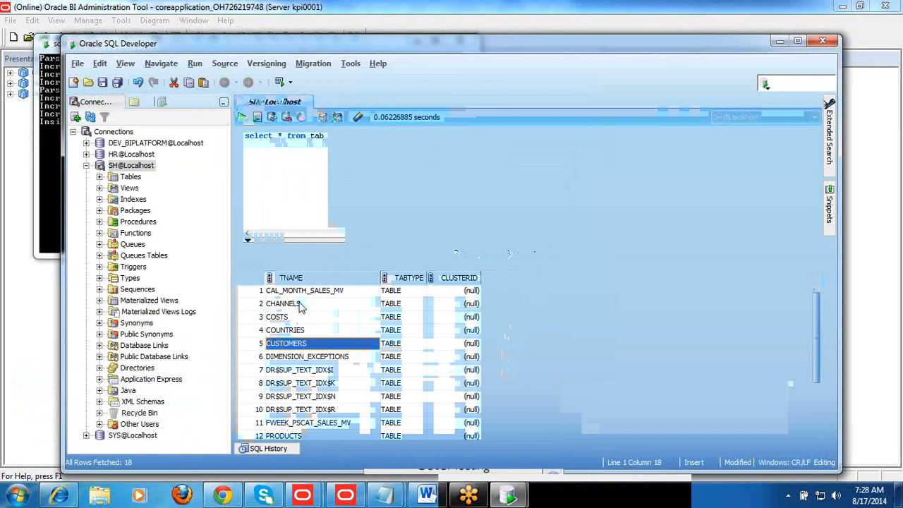
key("Down")
key("Down")
key("Down")
key("Down")
key("Down")
key("Down")
key("Down")
key("Down")
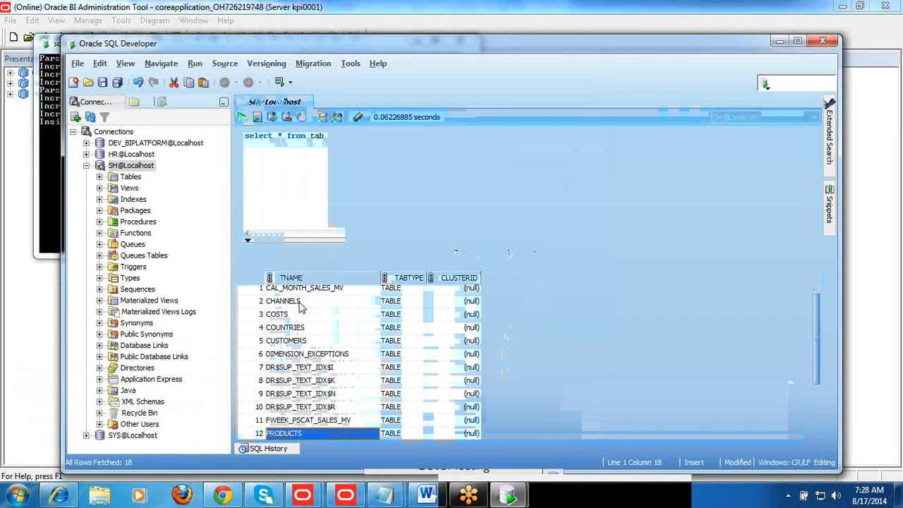
key("Down")
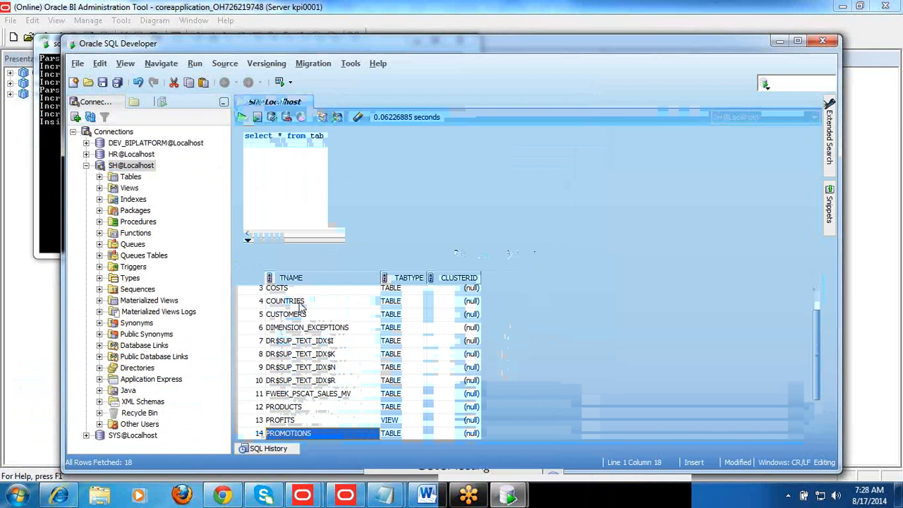
key("Down")
key("Down")
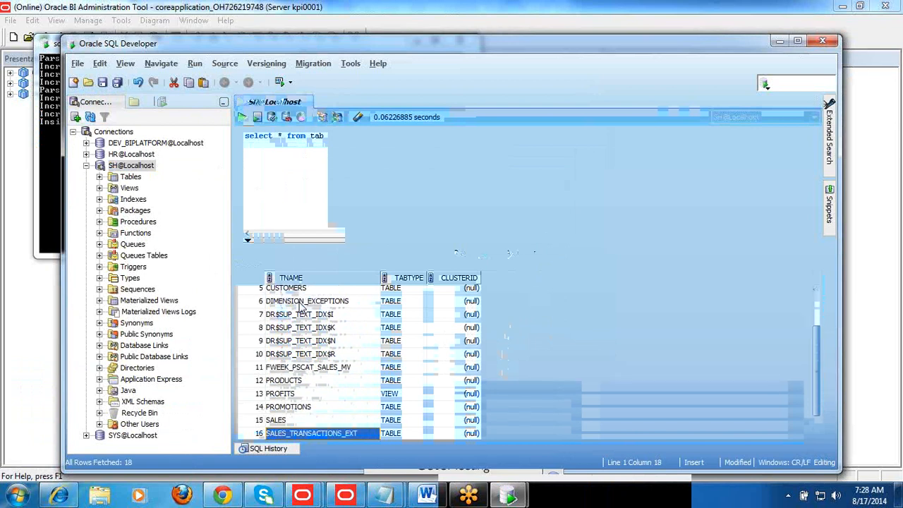
key("Down")
key("Down")
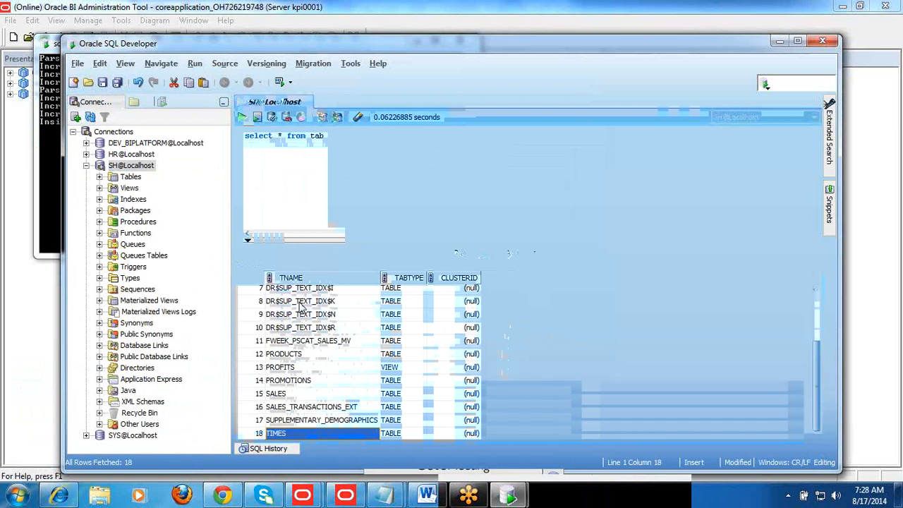
key("Up")
key("Up")
key("Up")
key("Up")
key("Up")
key("Up")
key("Up")
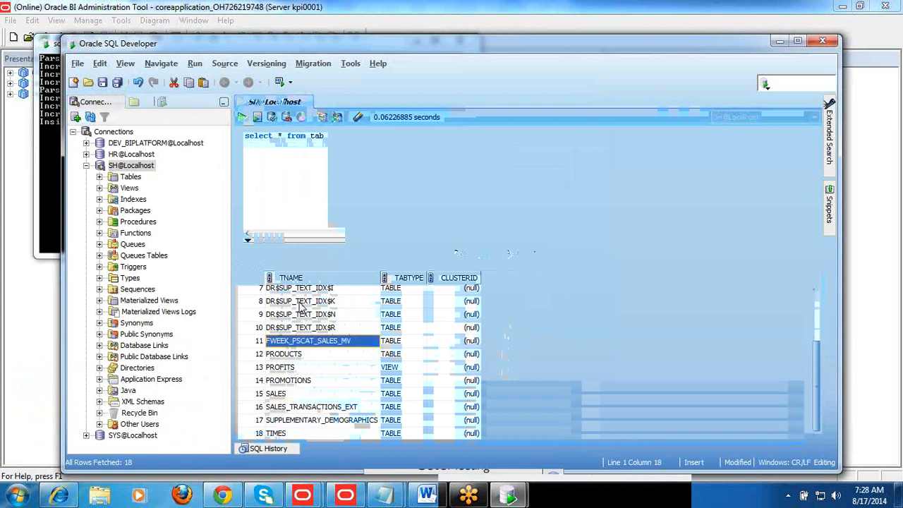
left_click(294, 357)
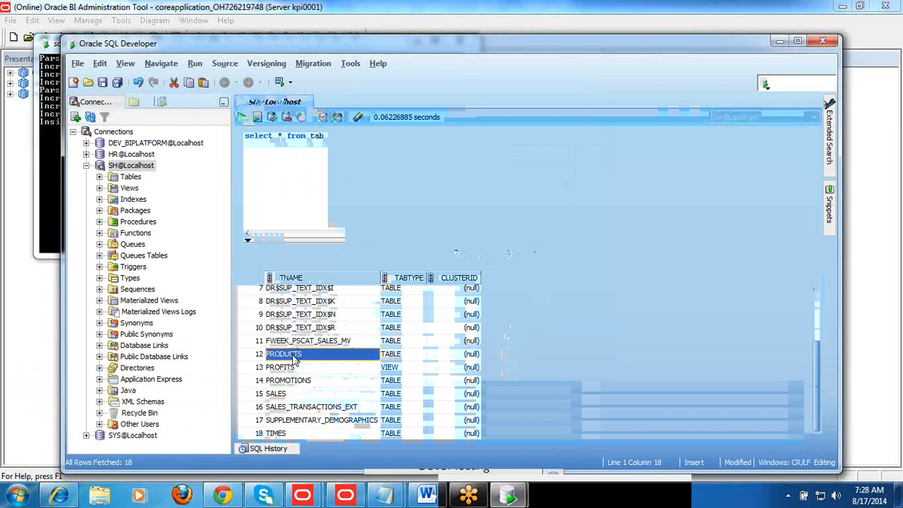
left_click(279, 397)
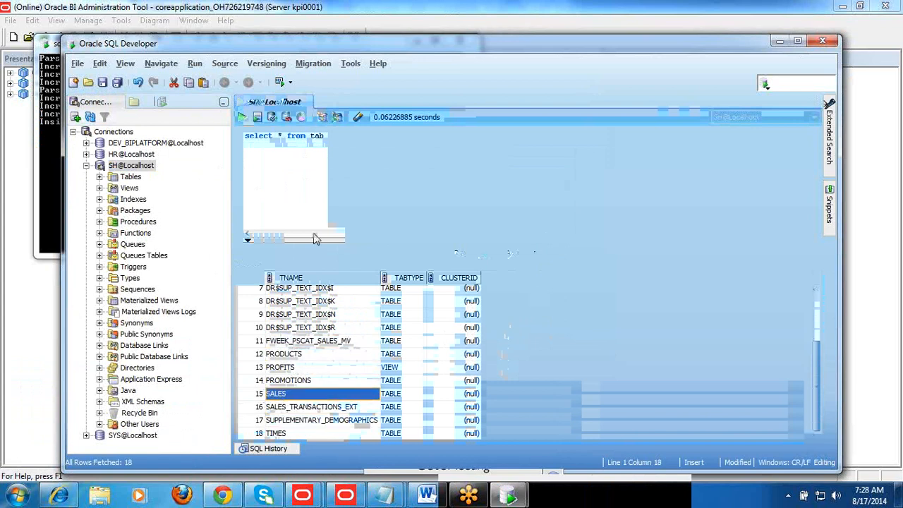
End the first query with a semicolon, add "select *from sales" two lines below it, and run the new query
type(";")
key("Return")
key("Return")
type("sel")
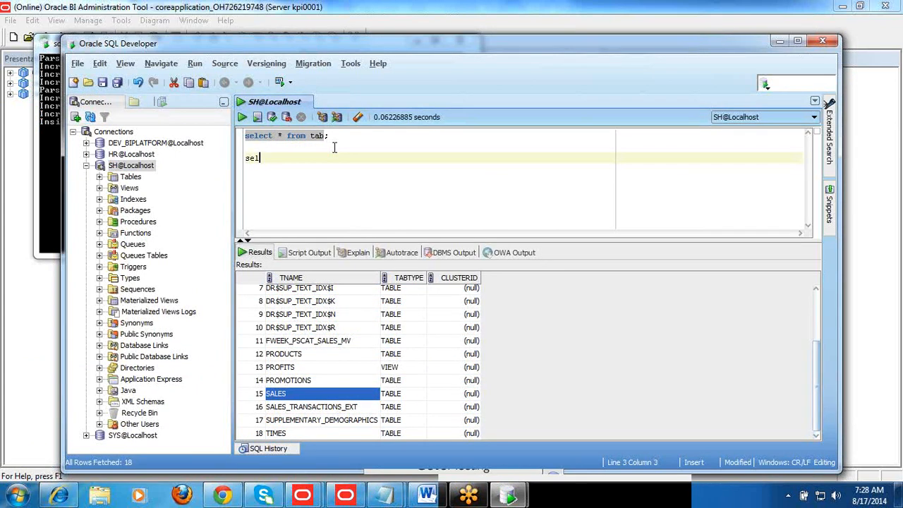
type("ect *from sales")
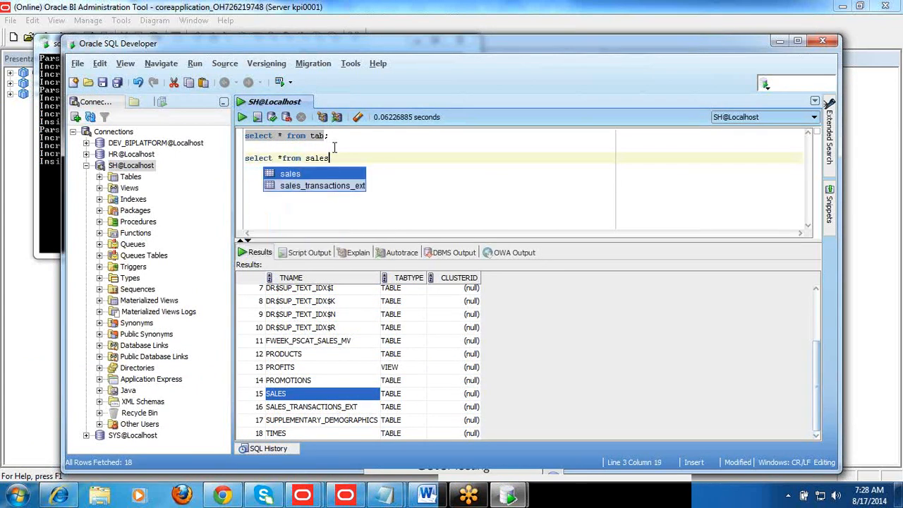
key("ctrl+Return")
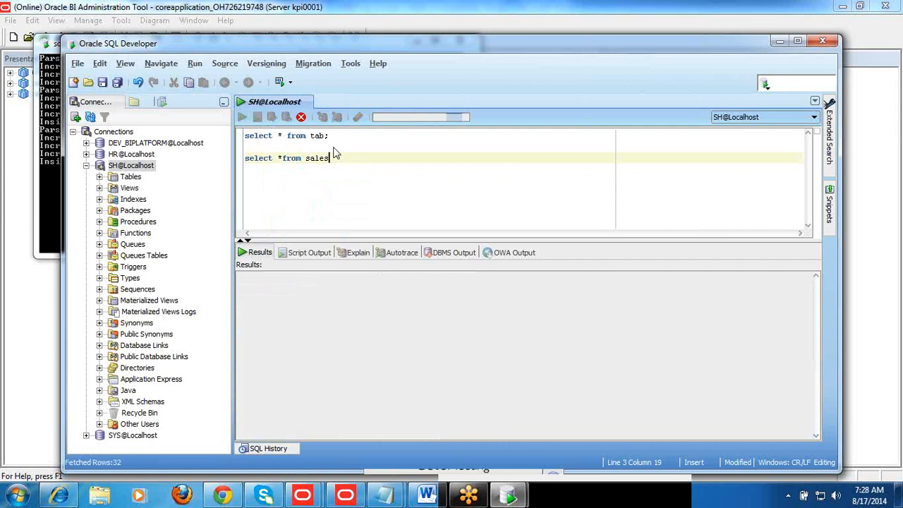
Examine the SALES result columns, comparing the measures QUANTITY_SOLD and AMOUNT_SOLD with the ID columns
left_click(286, 330)
key("Right")
key("Right")
key("Right")
key("Right")
key("Right")
key("Right")
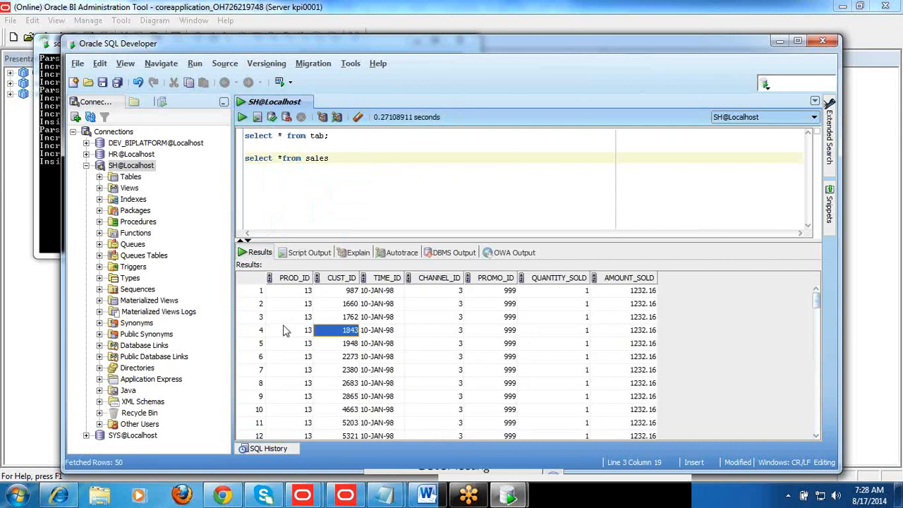
key("Left")
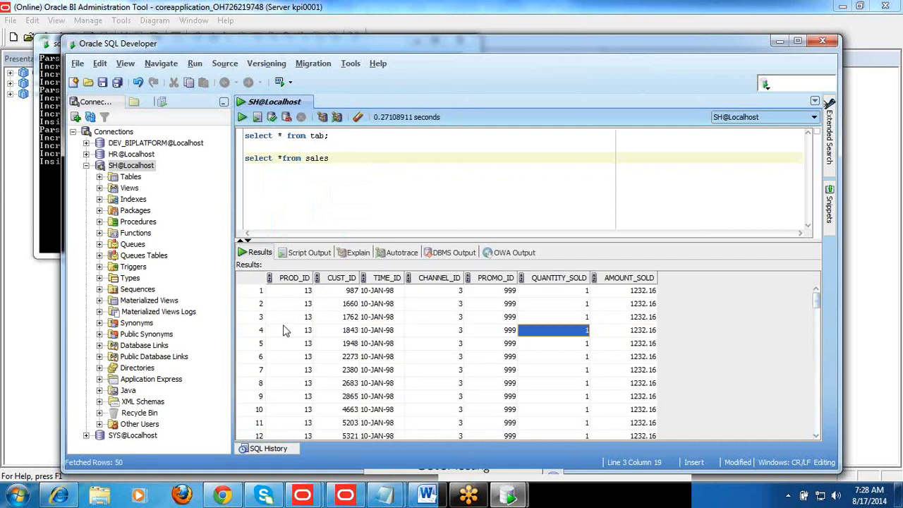
key("Right")
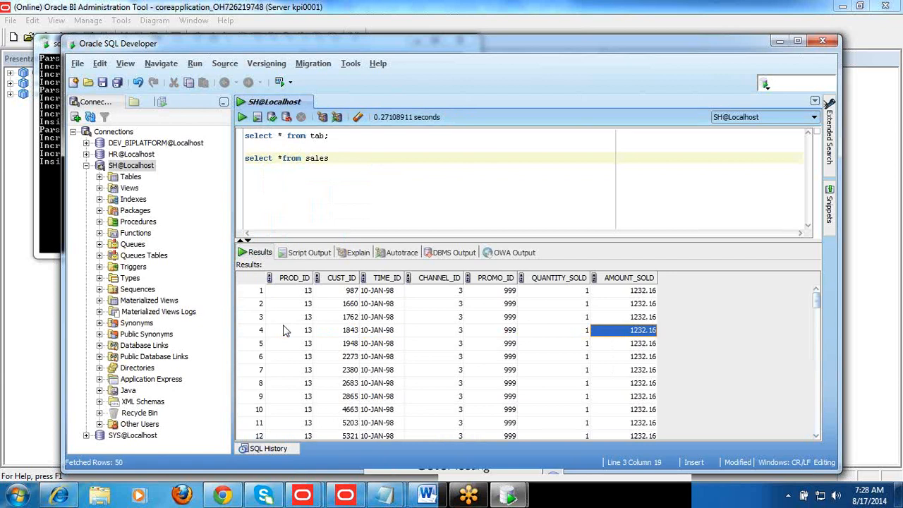
key("Left")
key("Up")
key("Up")
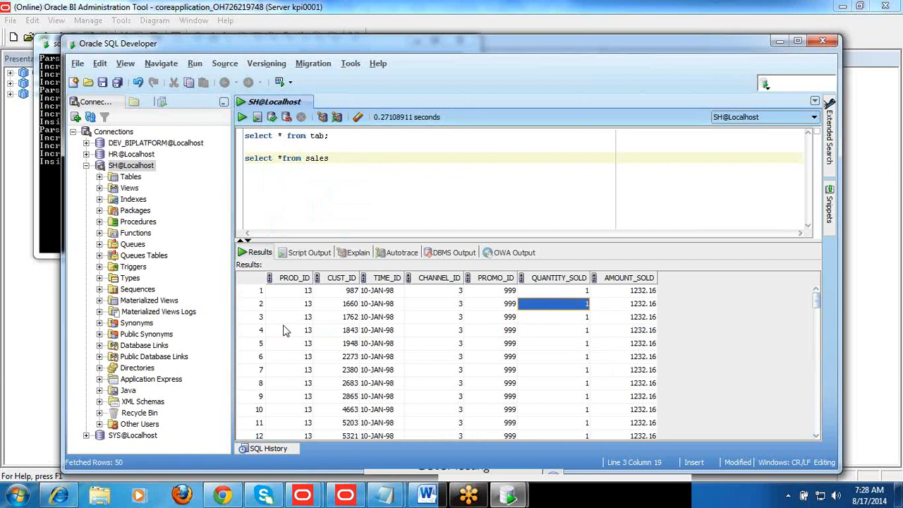
key("Up")
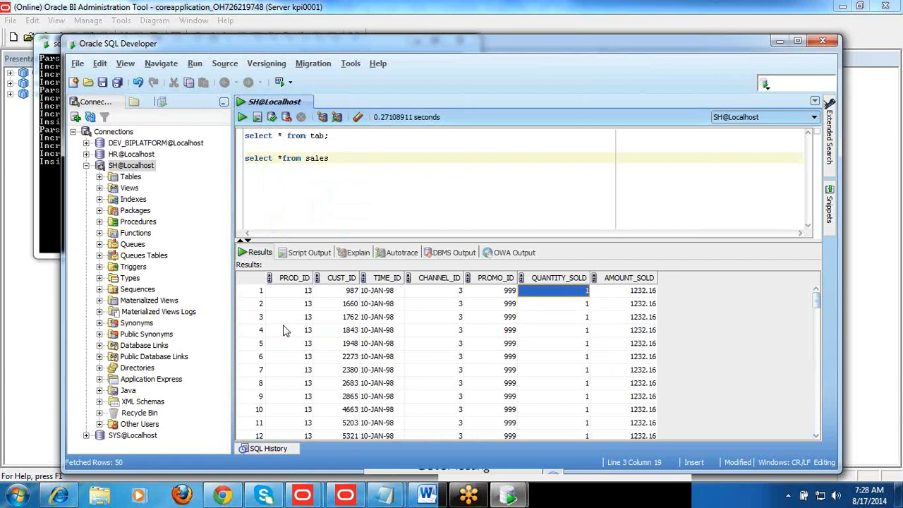
key("Right")
key("Left")
key("Left")
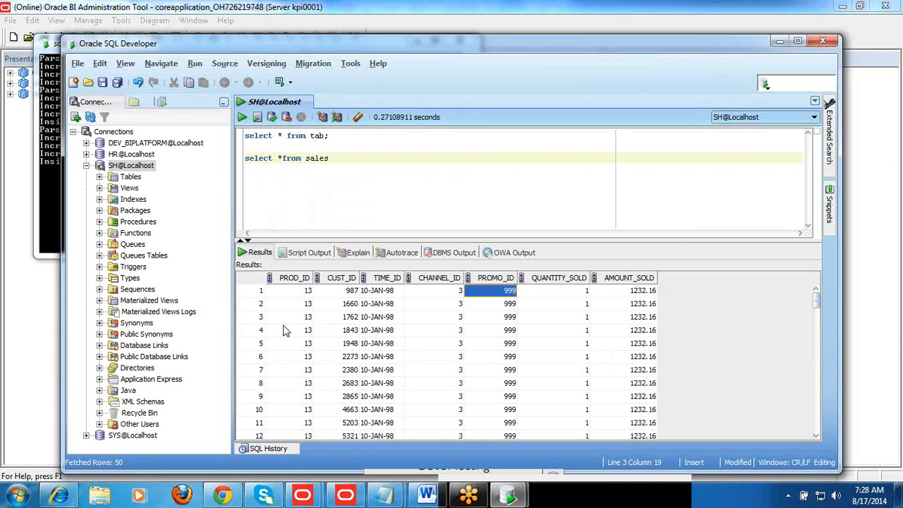
key("Left")
key("Left")
key("Left")
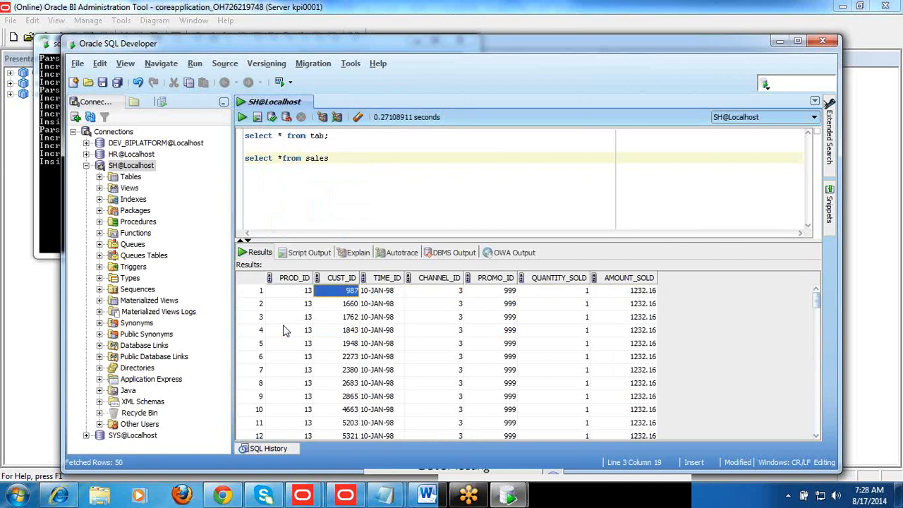
End the sales query with a semicolon, add "select * from product;" two lines below it, and run the new query
key("Left")
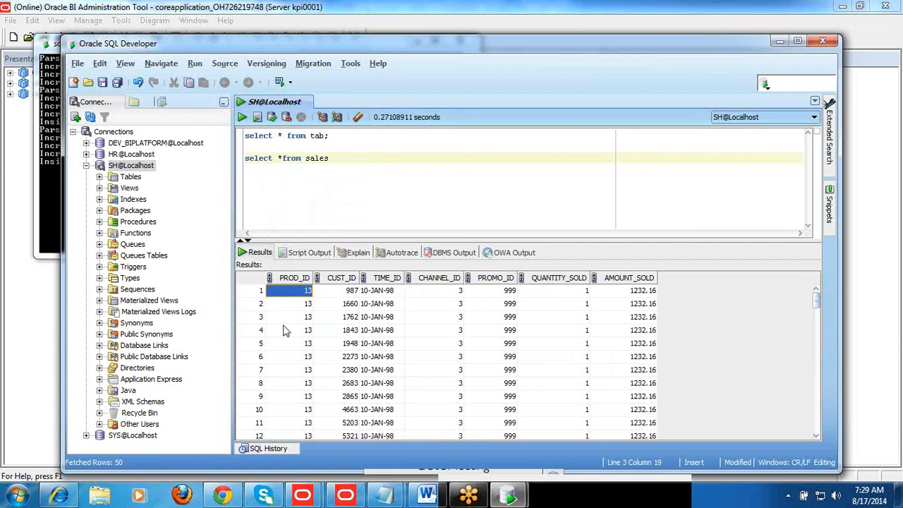
left_click(342, 158)
type(";")
key("Return")
key("Return")
type("selef")
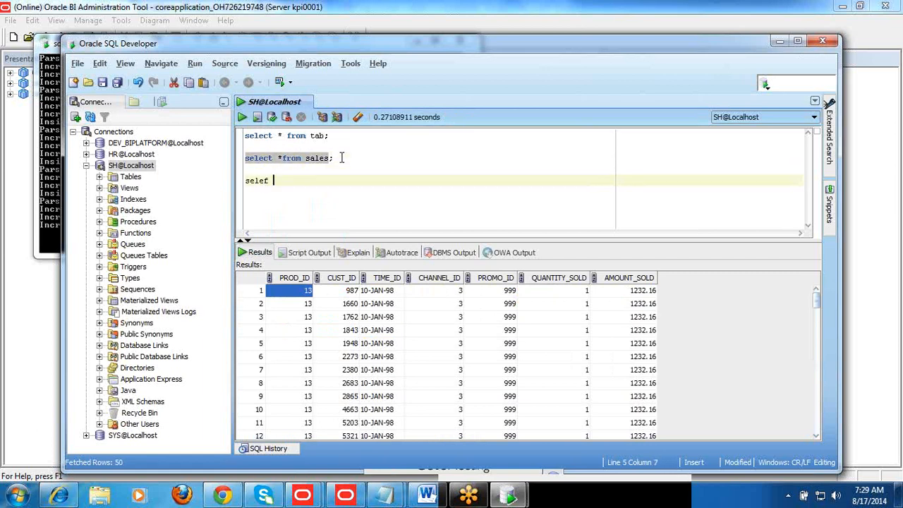
key("shift+Home")
type("select * from pro")
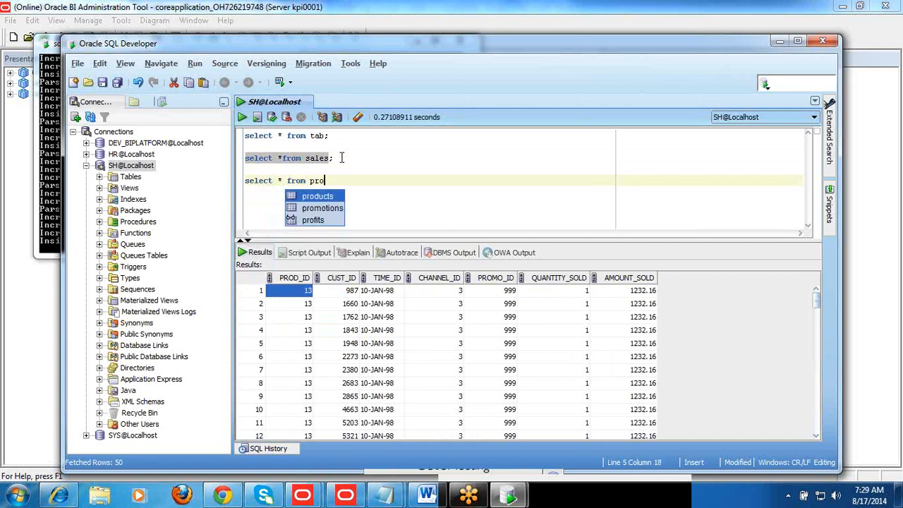
type("duct;")
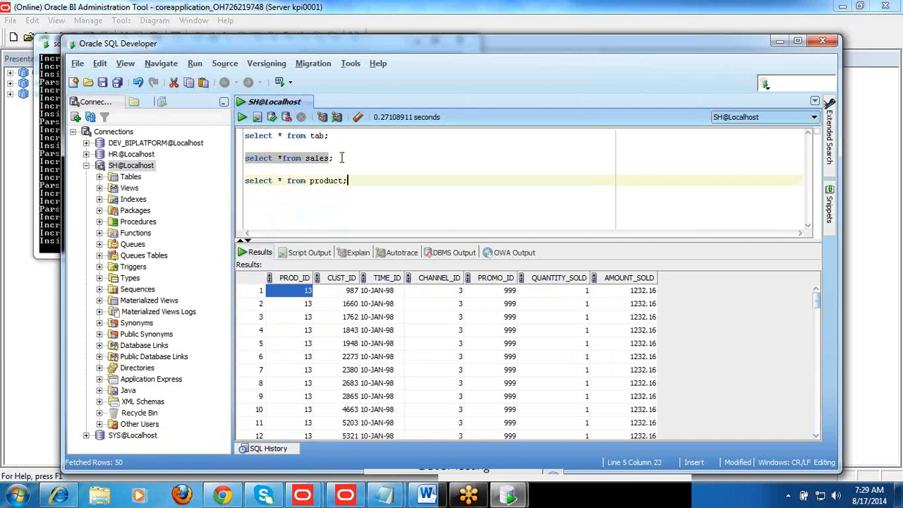
key("ctrl+Return")
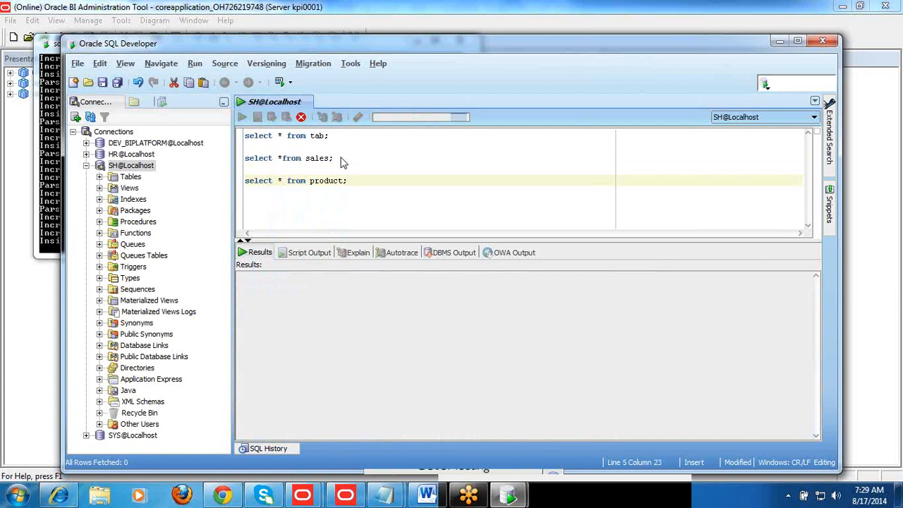
Correct the table name in the last query to products and run it again
key("Return")
key("Left")
type("s")
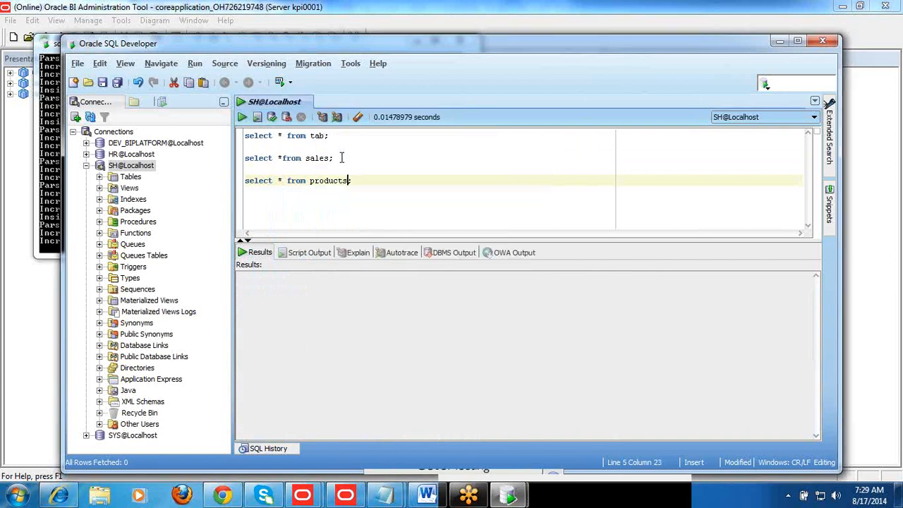
key("ctrl+Return")
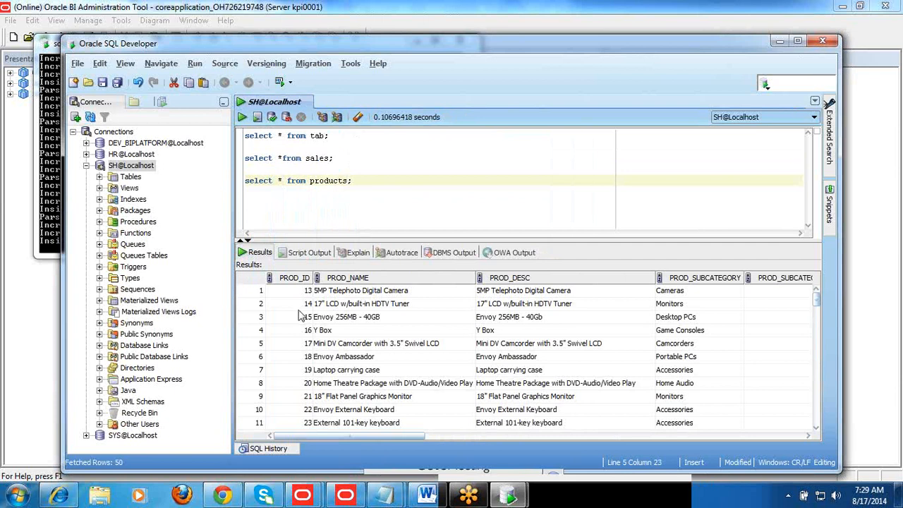
Examine the PRODUCTS result columns from PROD_ID across to PROD_SUBCATEGORY_DESC and back to the first row's PROD_ID
left_click(298, 309)
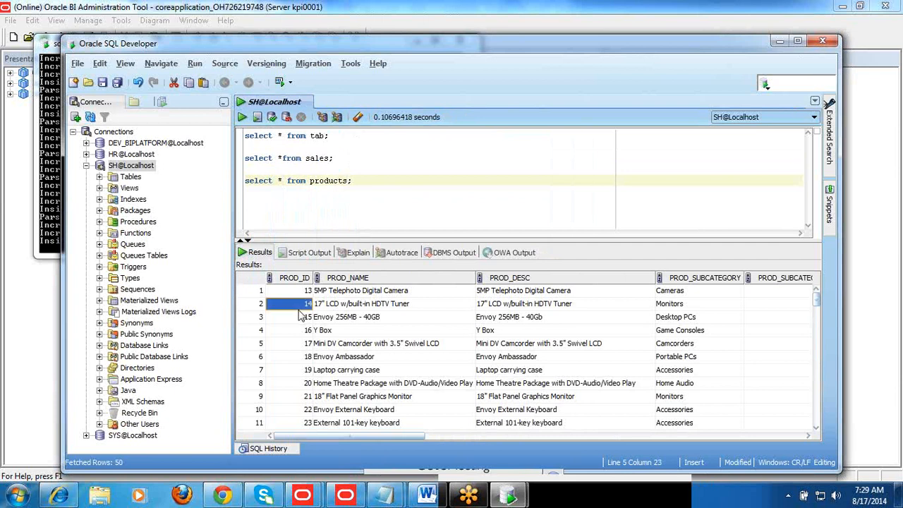
key("Right")
key("Right")
key("Right")
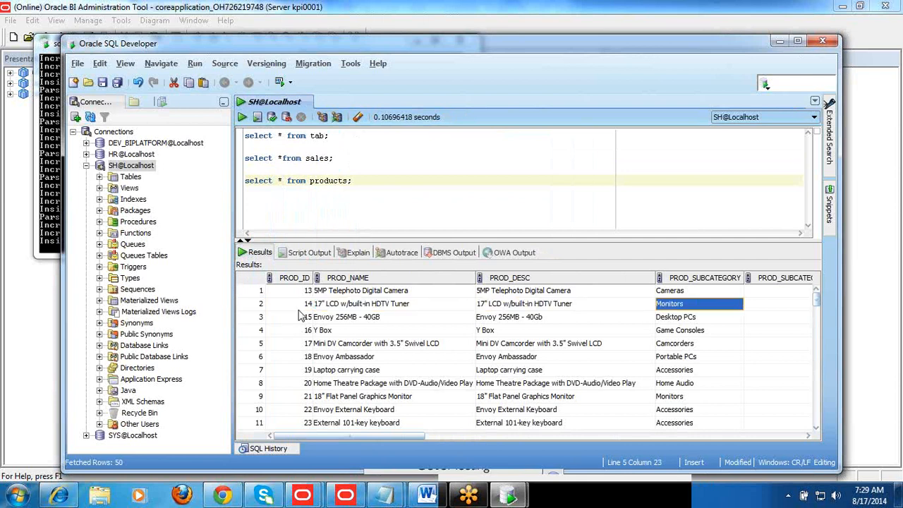
key("Right")
key("Right")
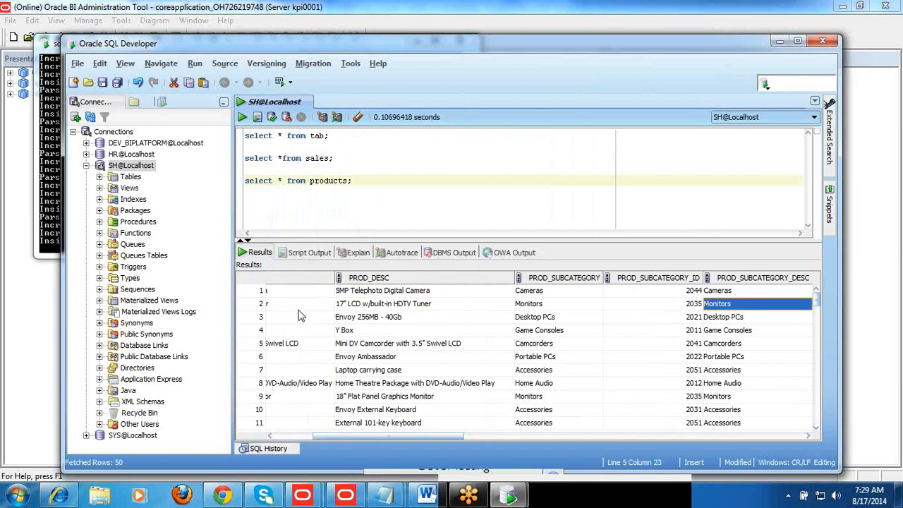
key("Left")
key("Left")
key("Left")
key("Left")
key("Left")
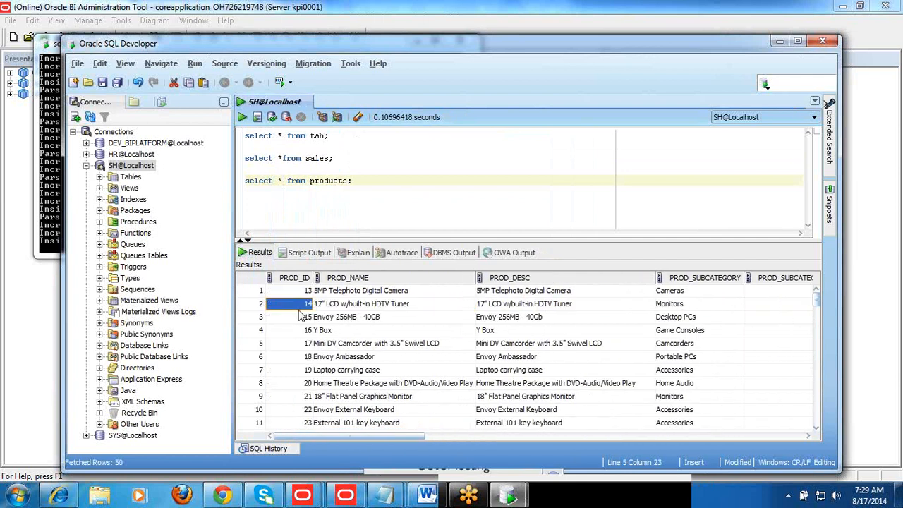
left_click(300, 290)
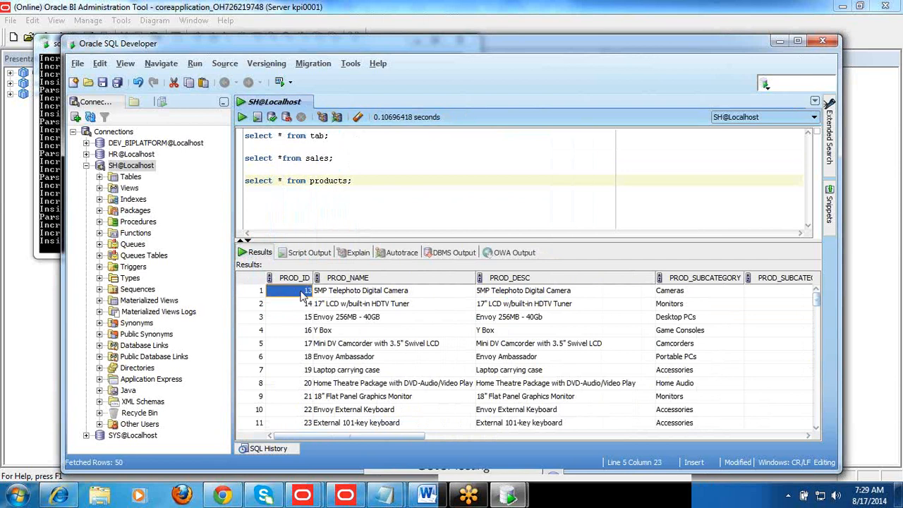
Extend the sales query with the condition "where prod_id='13';" on a new line and run it
left_click(312, 158)
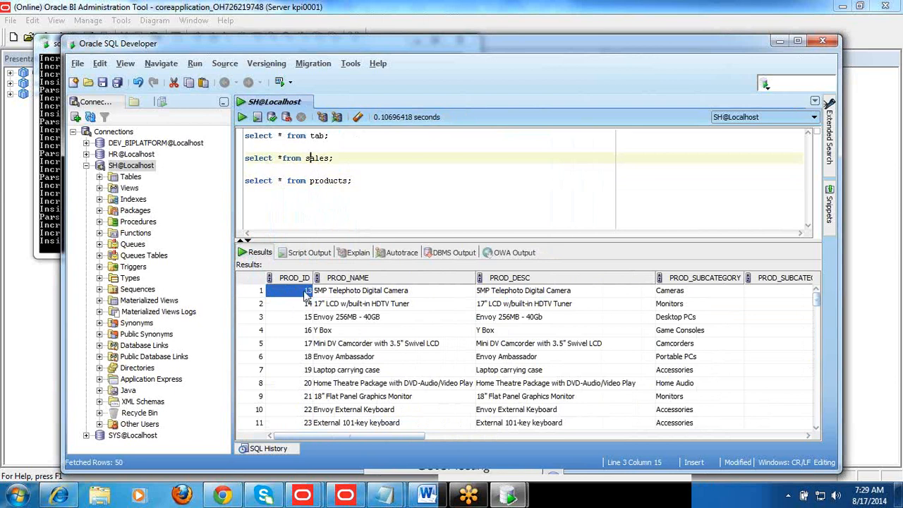
left_click(343, 160)
key("BackSpace")
key("Return")
type("where ")
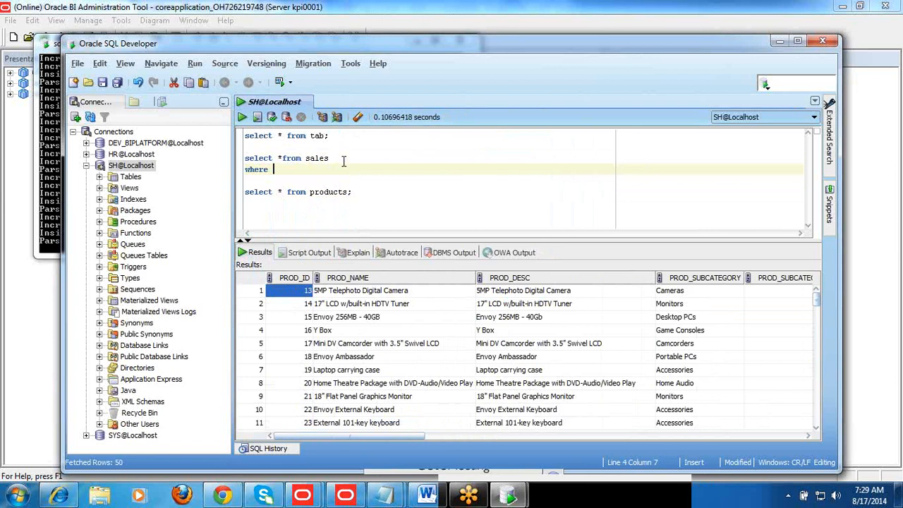
type("prod_id")
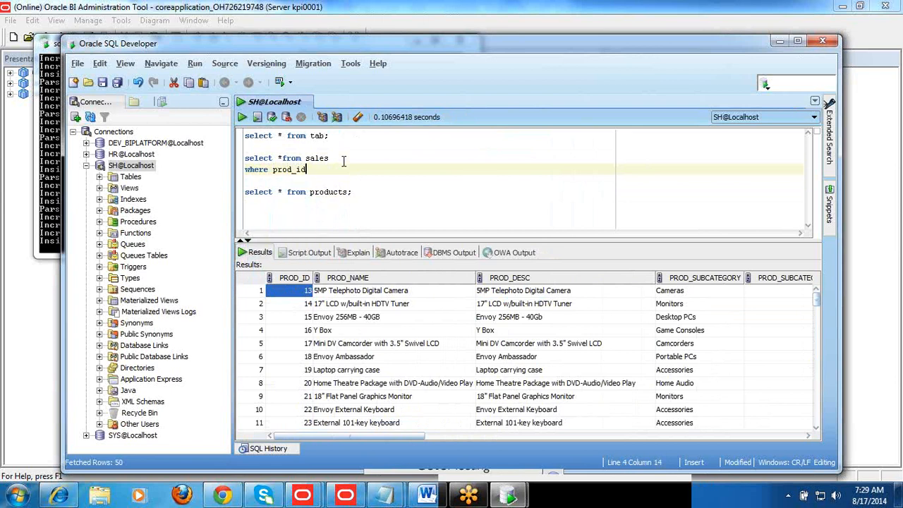
type("='13';")
key("ctrl+Return")
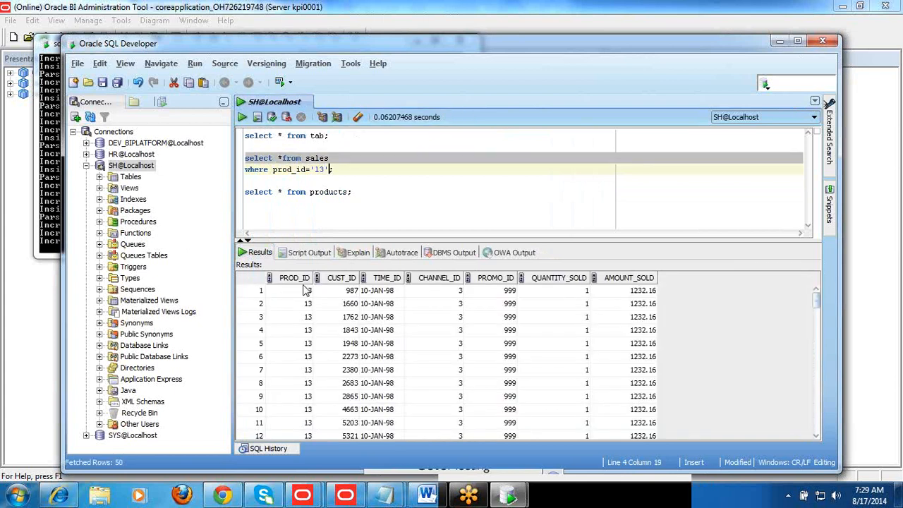
Count the rows returned by the filtered sales query and dismiss the row count
left_click(306, 318)
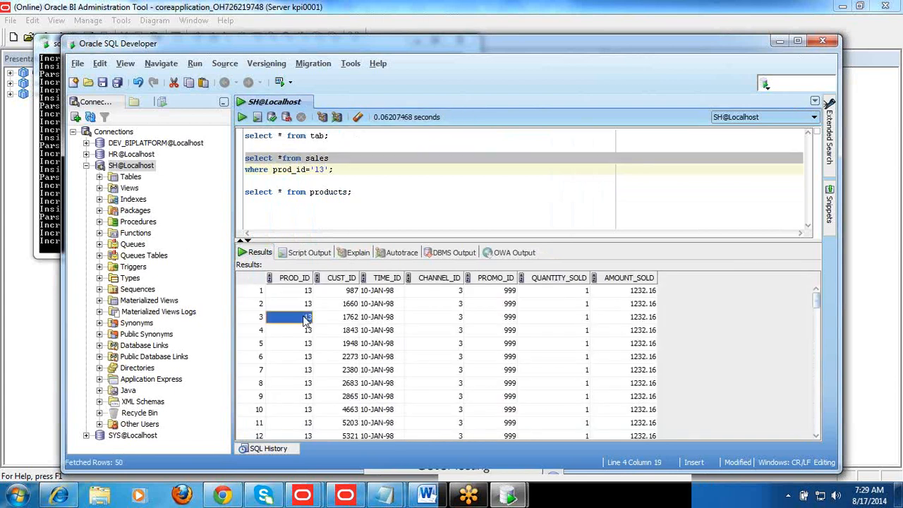
right_click(346, 346)
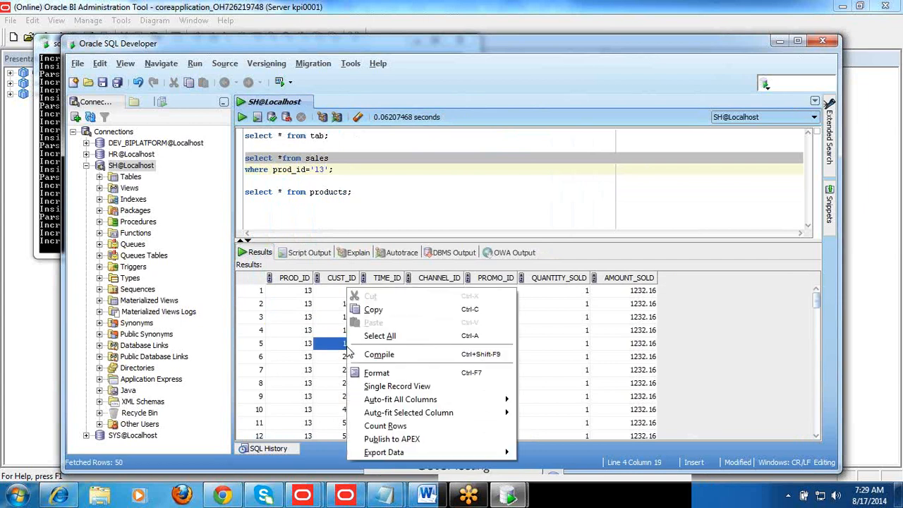
left_click(384, 426)
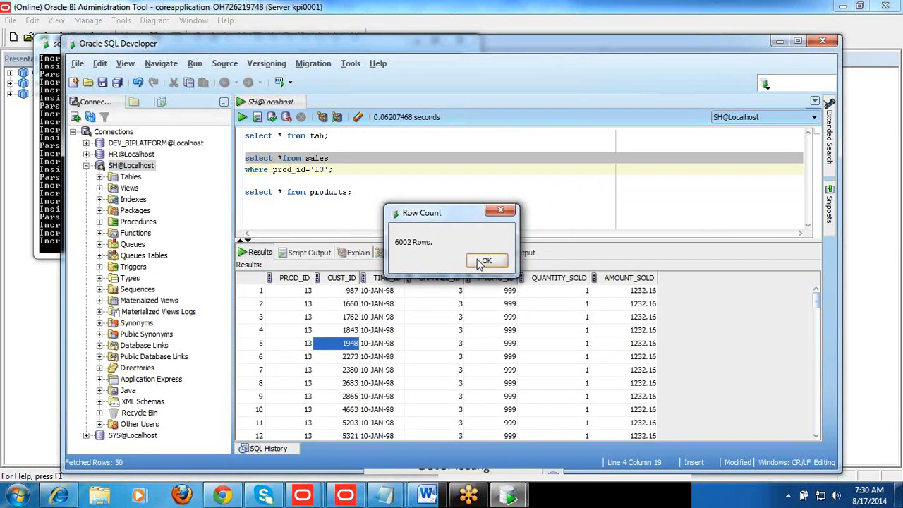
left_click(486, 262)
left_click(408, 359)
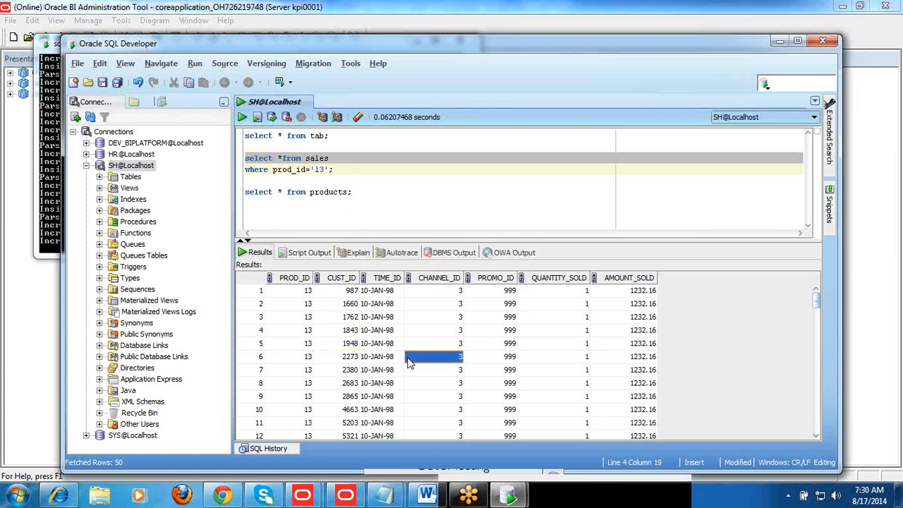
Compare the sales and products tables named in the queries, examining the QUANTITY_SOLD and AMOUNT_SOLD values in the filtered SALES rows
double_click(321, 157)
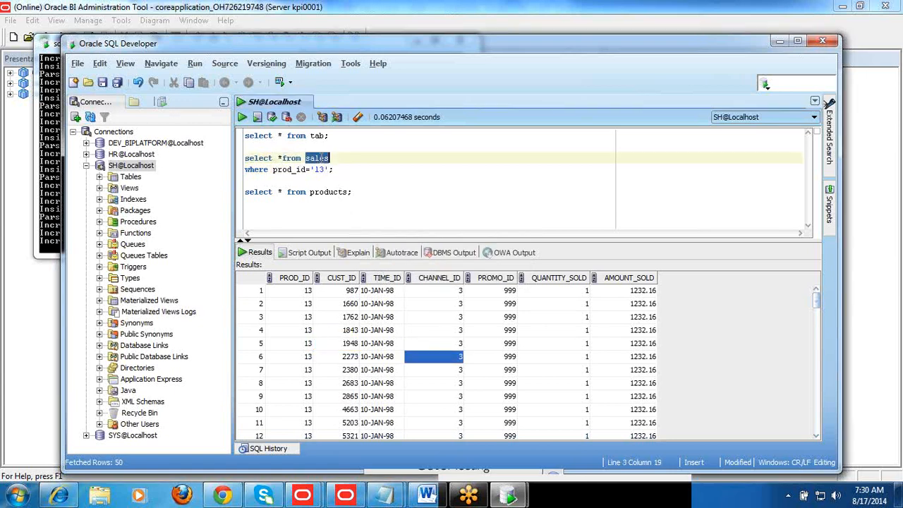
double_click(329, 191)
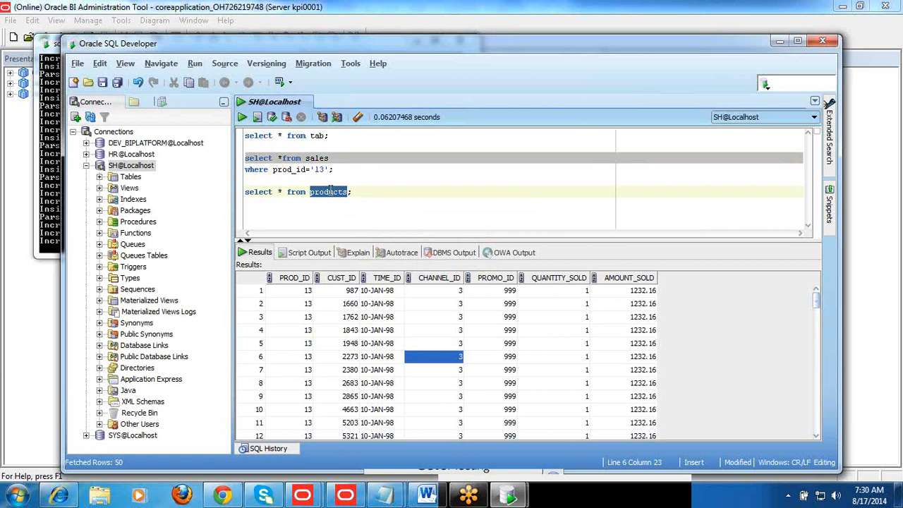
left_click(627, 310)
key("Left")
key("Down")
key("Down")
key("Down")
key("Down")
key("Down")
key("Down")
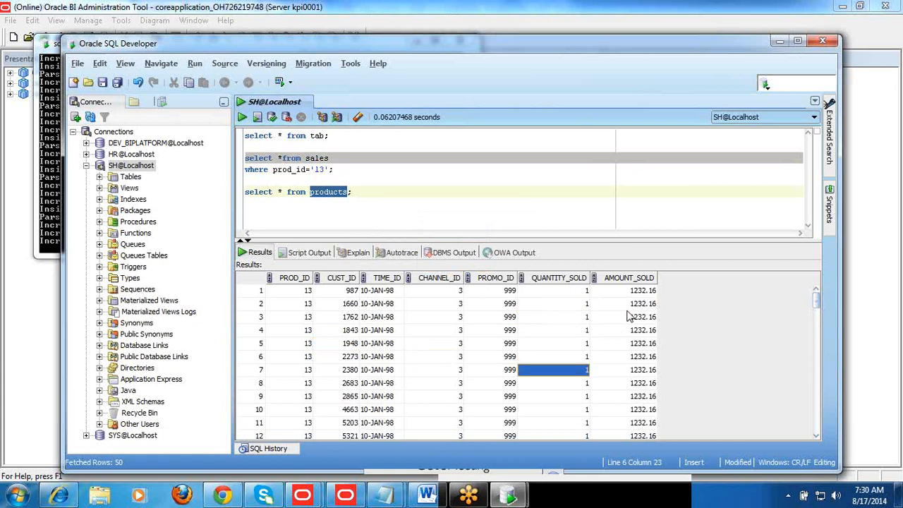
key("Right")
key("Down")
key("Down")
key("Up")
key("Up")
key("Up")
key("Up")
key("Up")
key("Up")
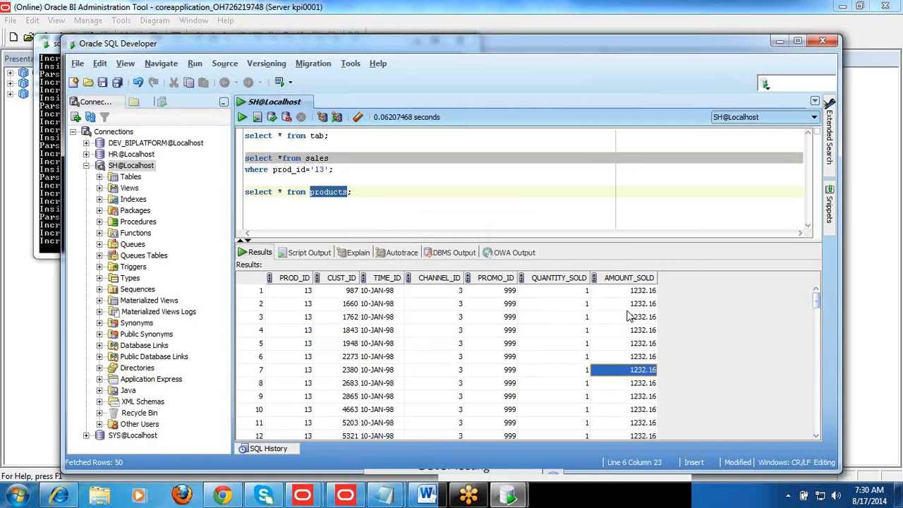
key("Up")
key("Up")
key("Up")
key("Left")
key("Down")
key("Down")
key("Down")
key("Down")
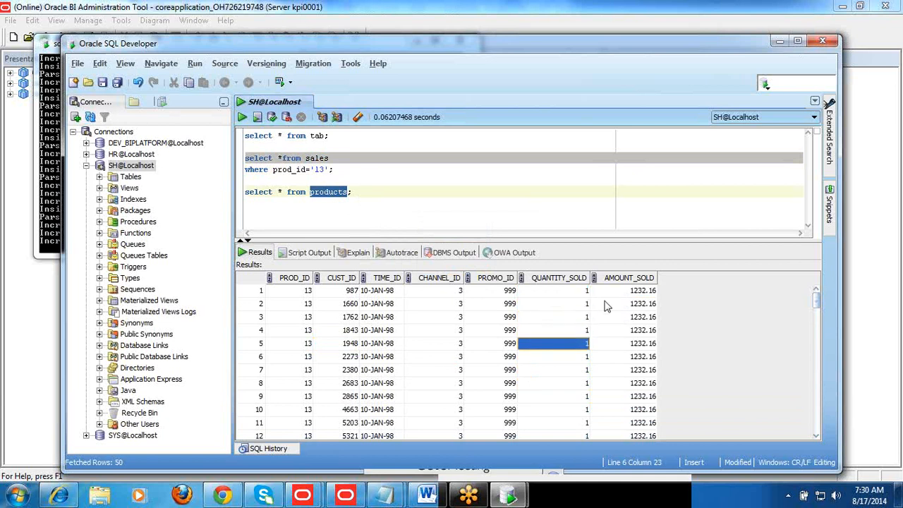
left_click(336, 192)
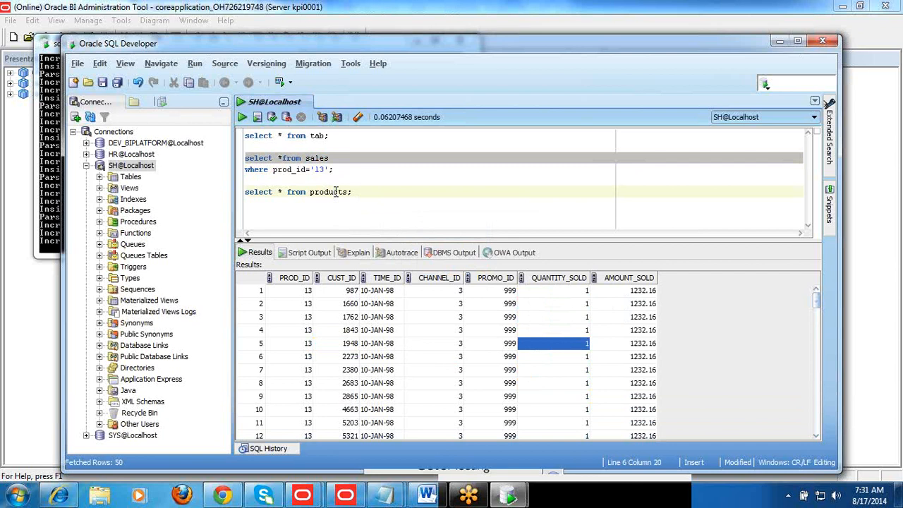
double_click(318, 162)
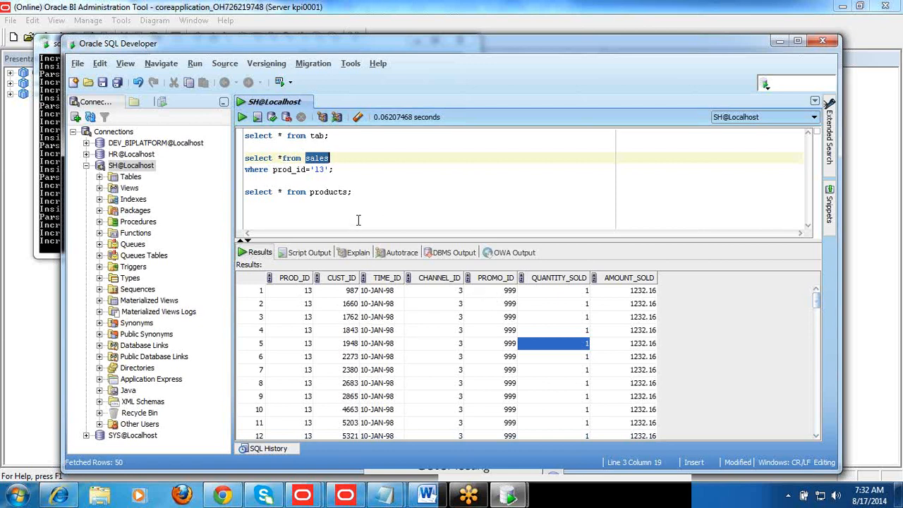
Add a "/" line below the products query, followed by "select * from customers;", and run the customers query
left_click(359, 194)
key("Return")
type("/")
key("Return")
type("select * from ")
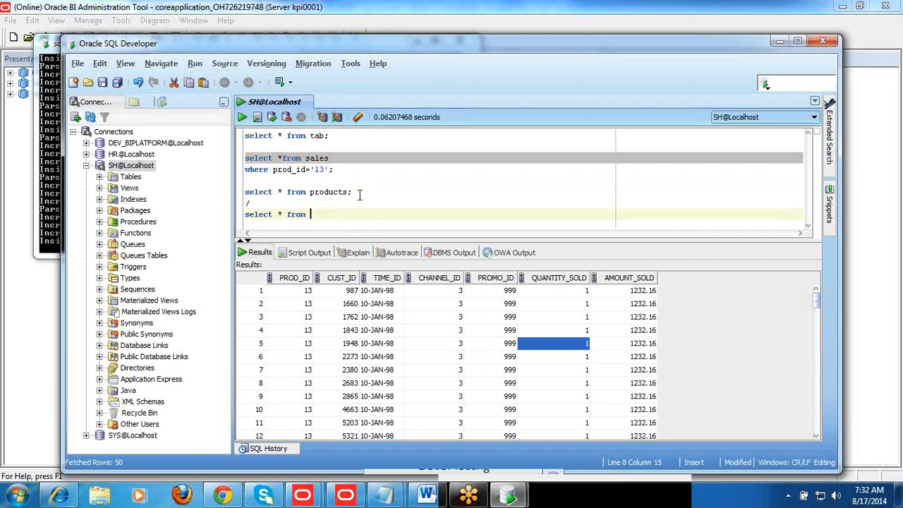
type("cust")
key("Return")
type(";")
key("ctrl+Return")
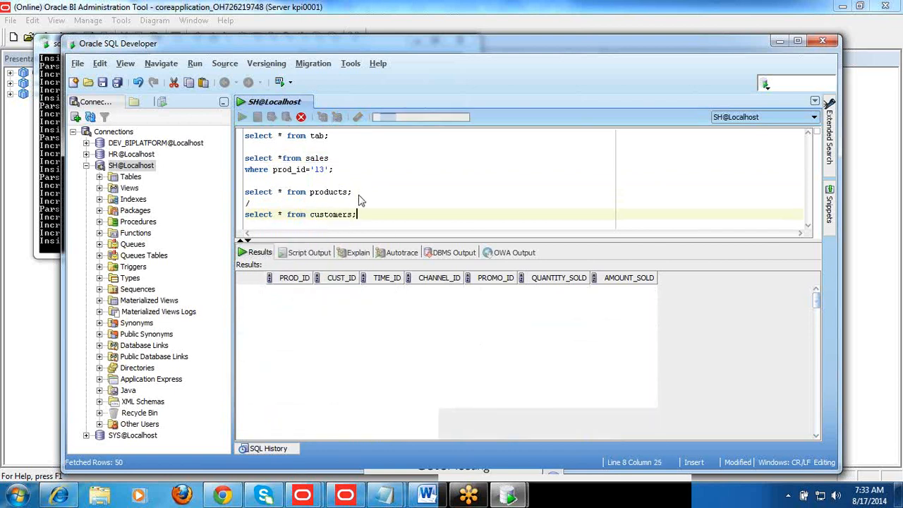
Examine the CUSTOMERS result columns from CUST_ID to CUST_GENDER, returning to the first row's CUST_ID
left_click(291, 306)
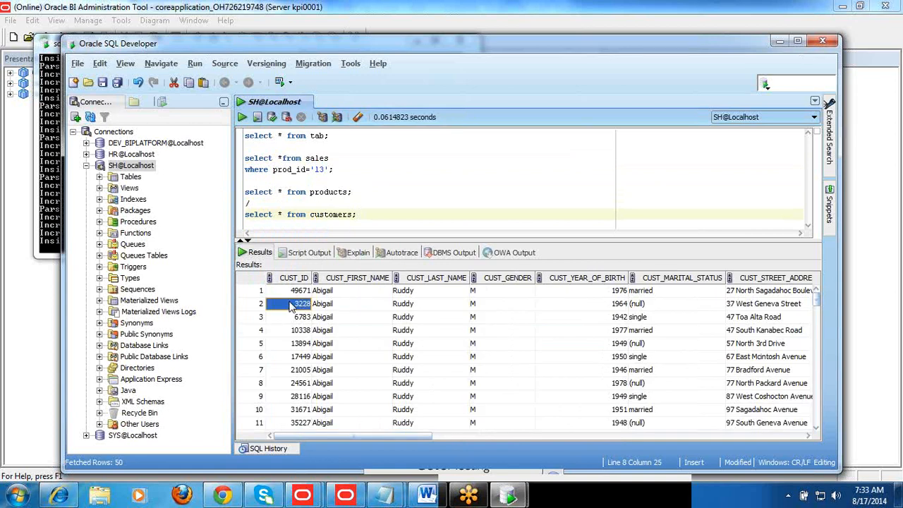
key("Right")
key("Right")
key("Right")
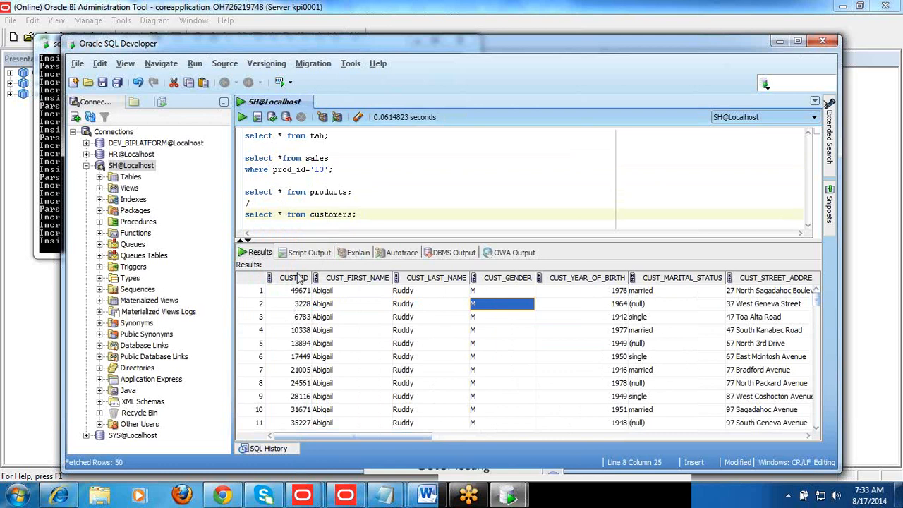
left_click(293, 293)
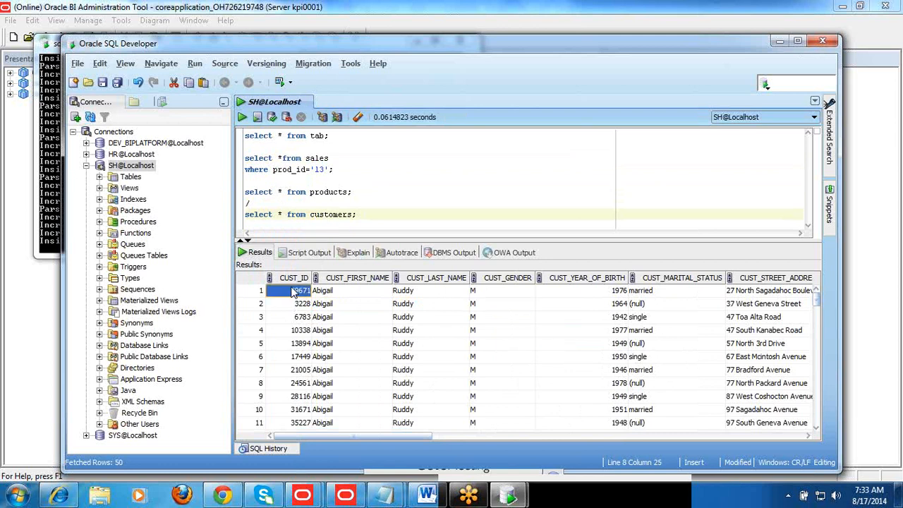
Rerun the sales query filtered on prod_id='13' and examine its CUST_ID column
left_click(297, 159)
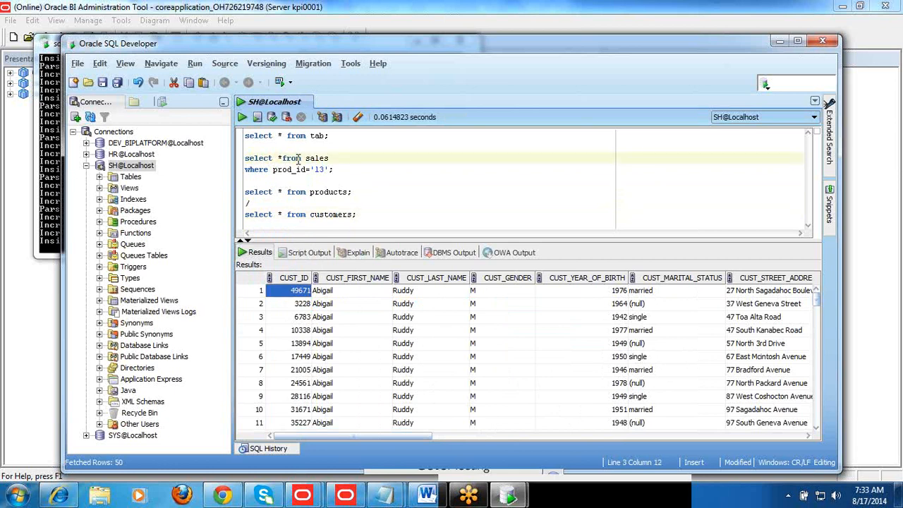
key("ctrl+Return")
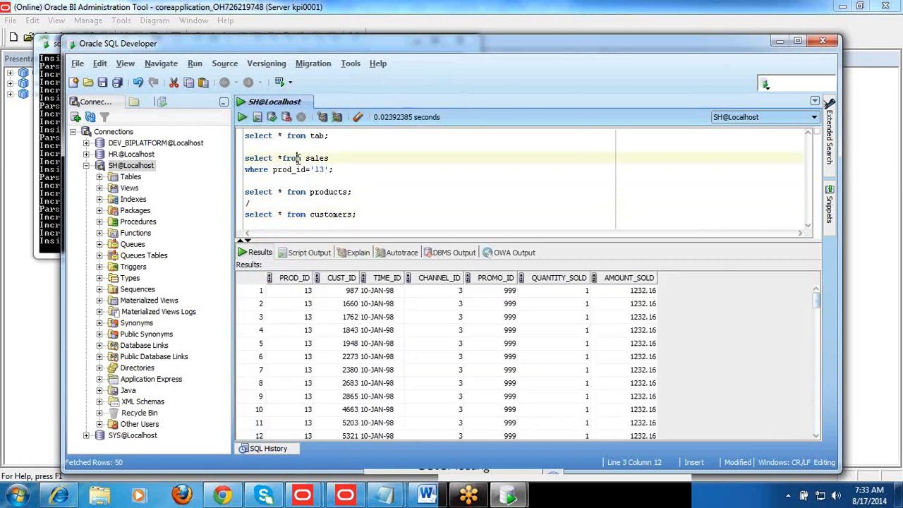
left_click(342, 301)
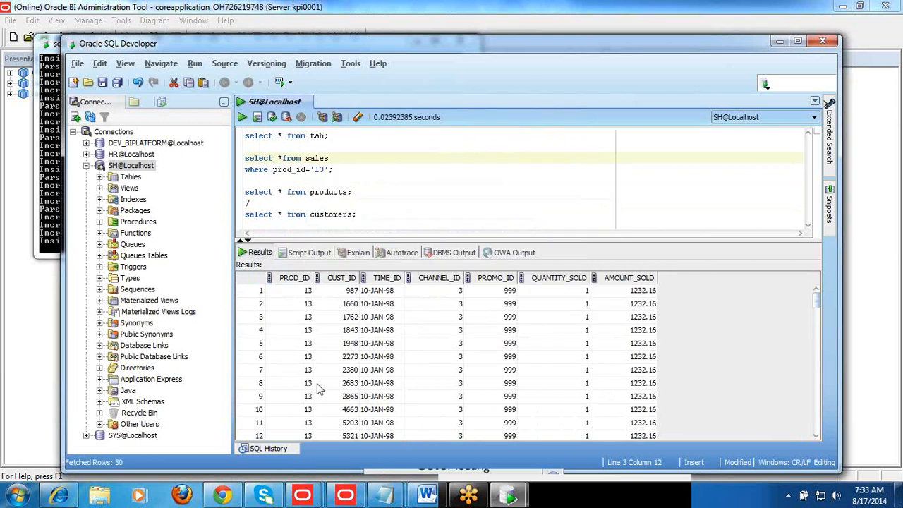
Examine the TIME_ID, CHANNEL_ID and PROMO_ID columns in the filtered SALES results
left_click(345, 319)
left_click(388, 305)
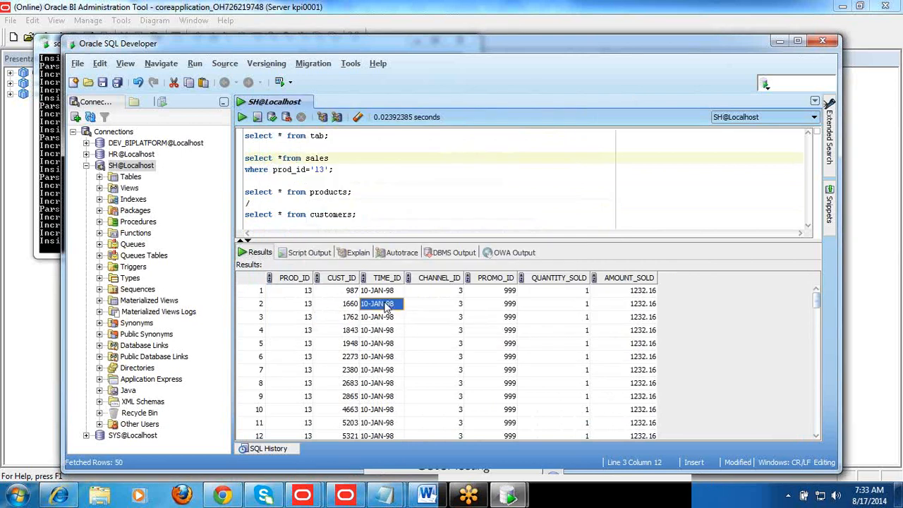
left_click(435, 307)
left_click(500, 309)
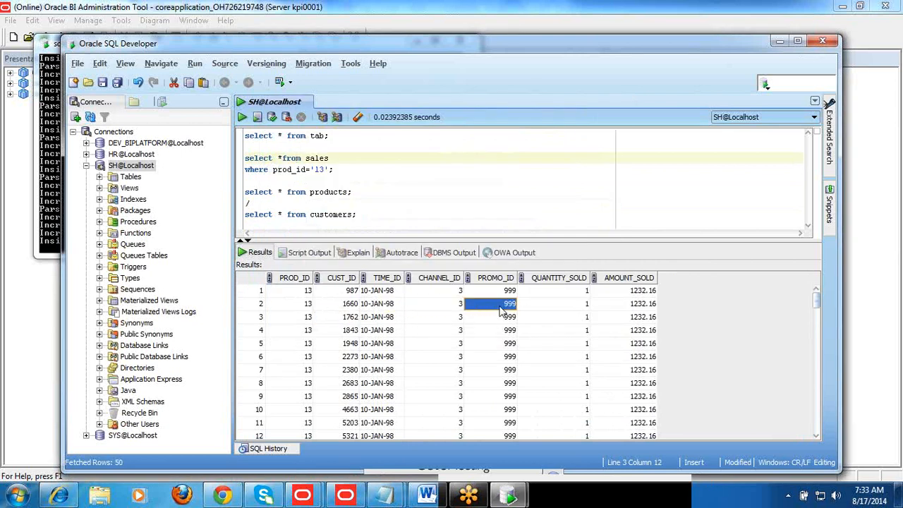
left_click(444, 308)
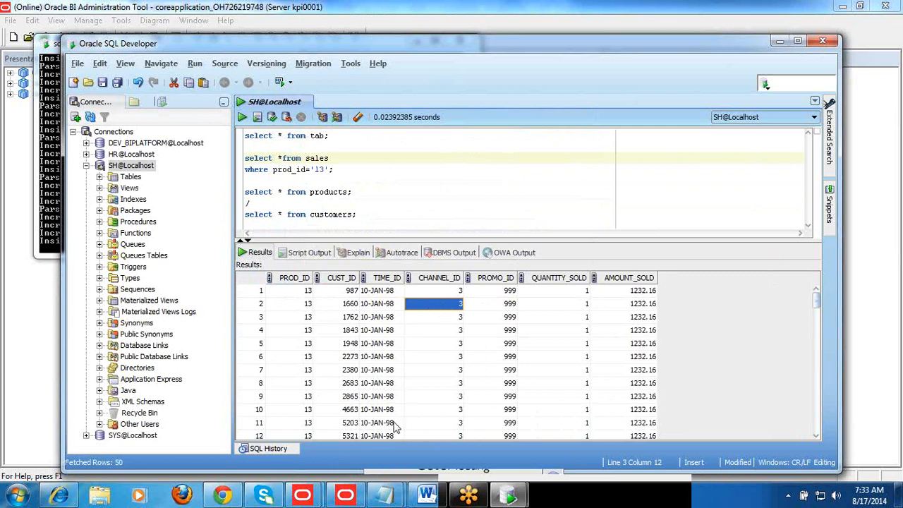
Switch to the Oracle BI Administration Tool and examine the contents of Sample App Lite Data and System DB in the Physical layer
mouse_move(347, 495)
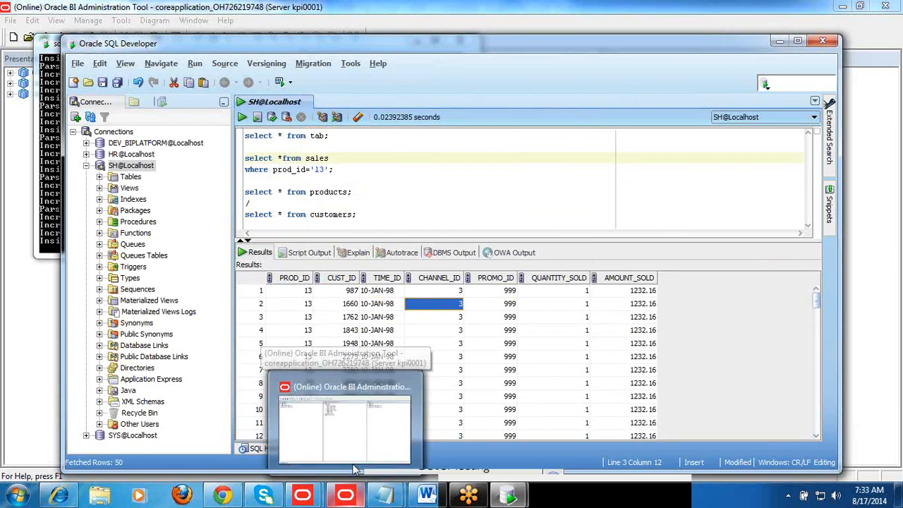
left_click(359, 425)
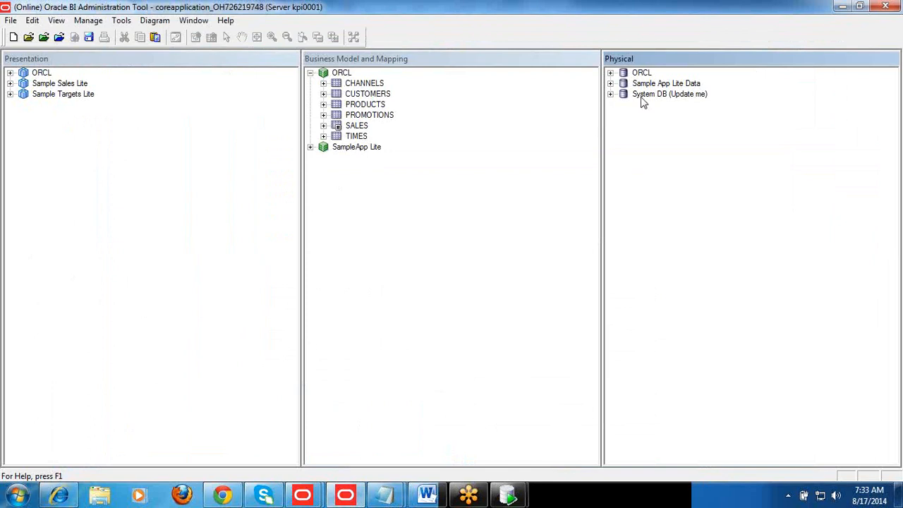
left_click(610, 83)
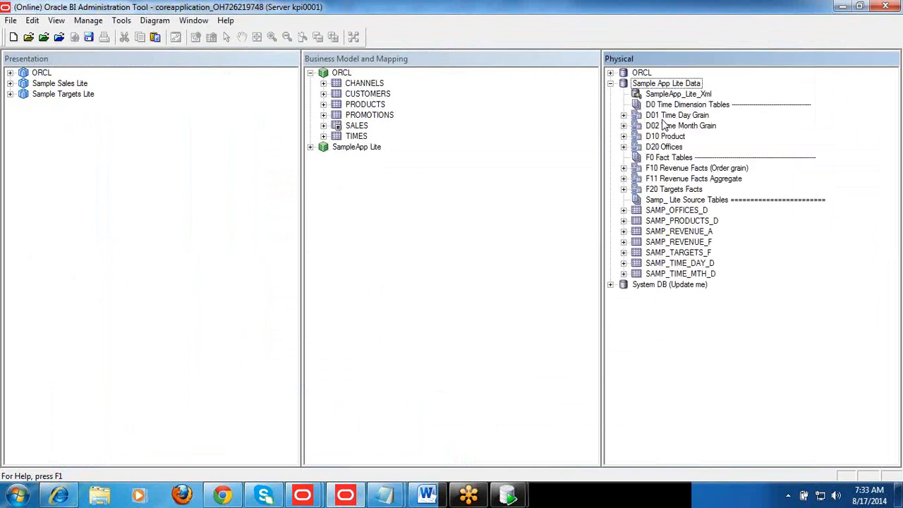
left_click(664, 117)
left_click(610, 83)
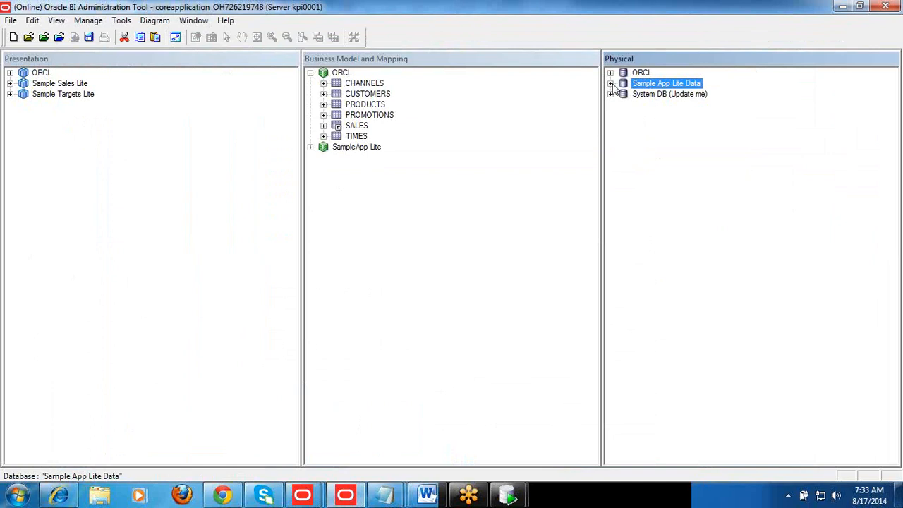
left_click(610, 93)
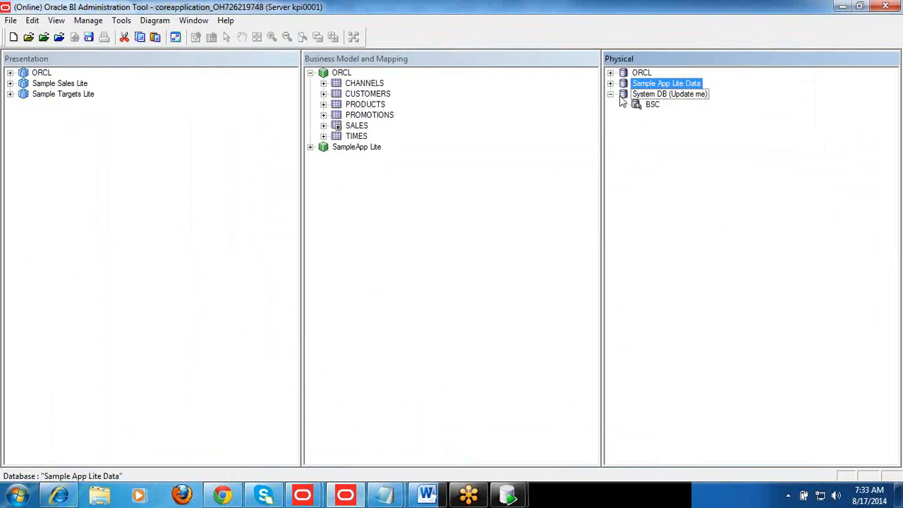
left_click(611, 94)
left_click(637, 122)
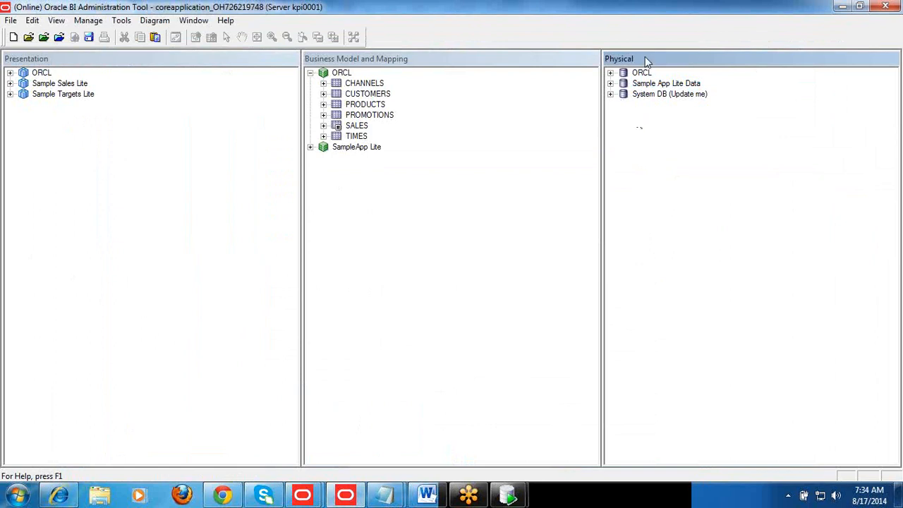
right_click(640, 142)
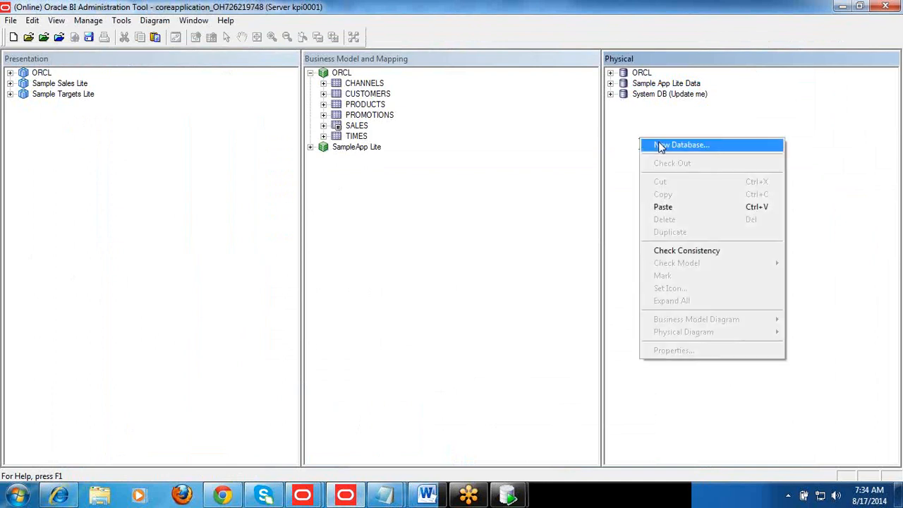
left_click(659, 145)
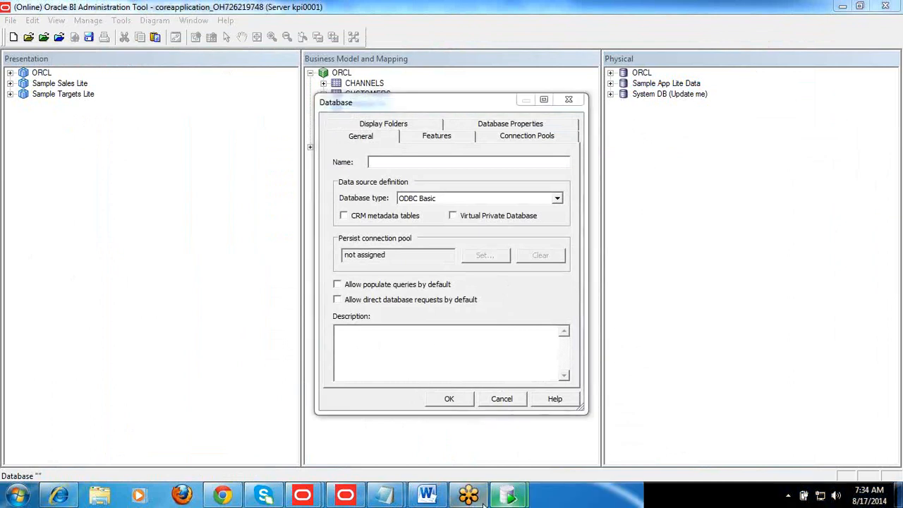
mouse_move(523, 498)
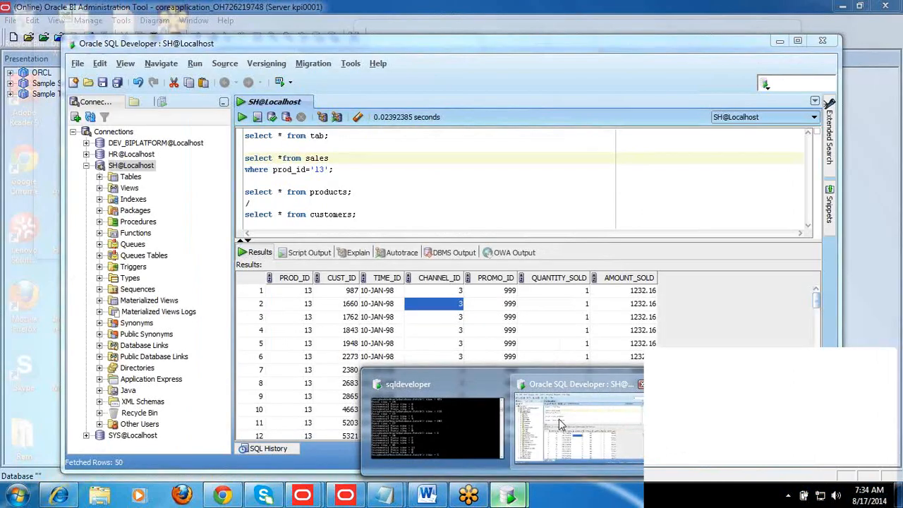
left_click(558, 419)
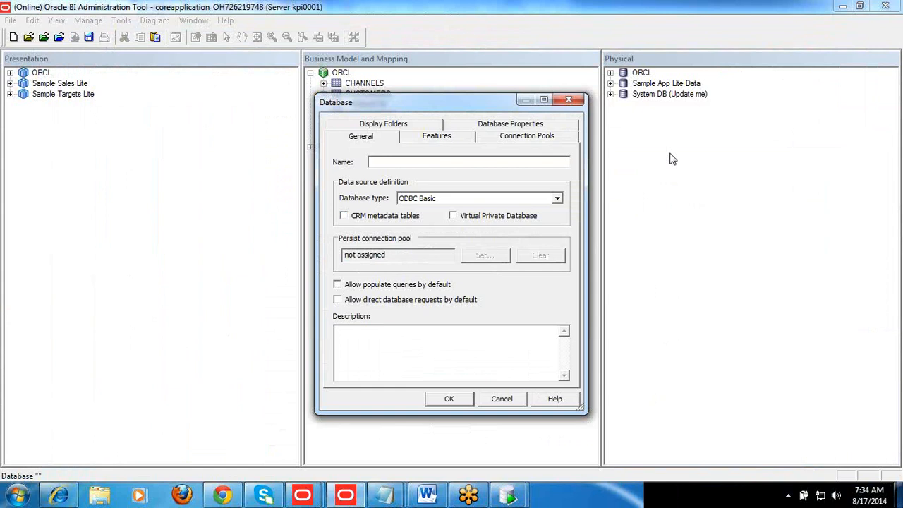
left_click(502, 399)
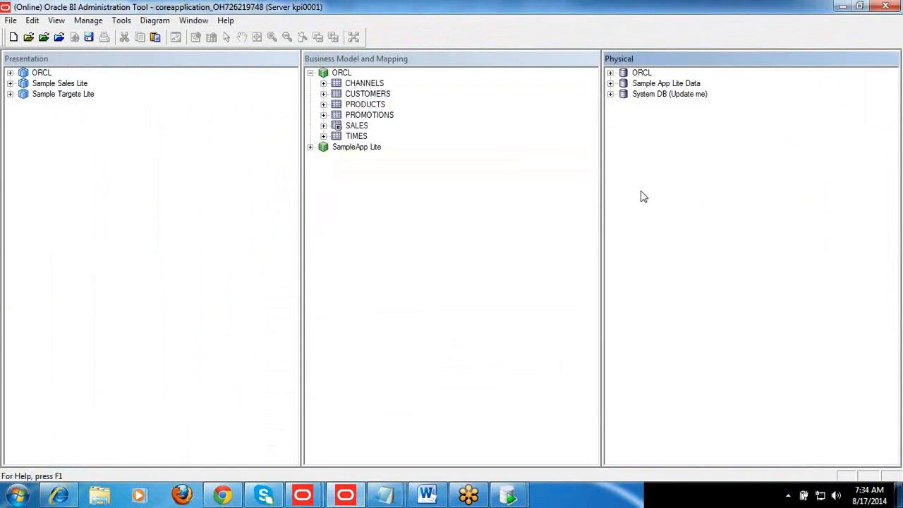
Start a new Physical layer database, set its type to Oracle 11g, and try to save it under the name orcl
right_click(641, 196)
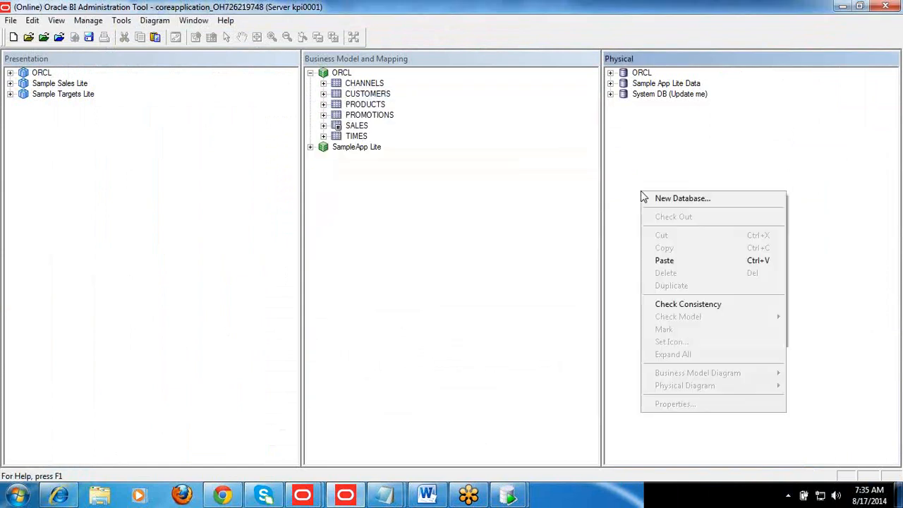
left_click(666, 199)
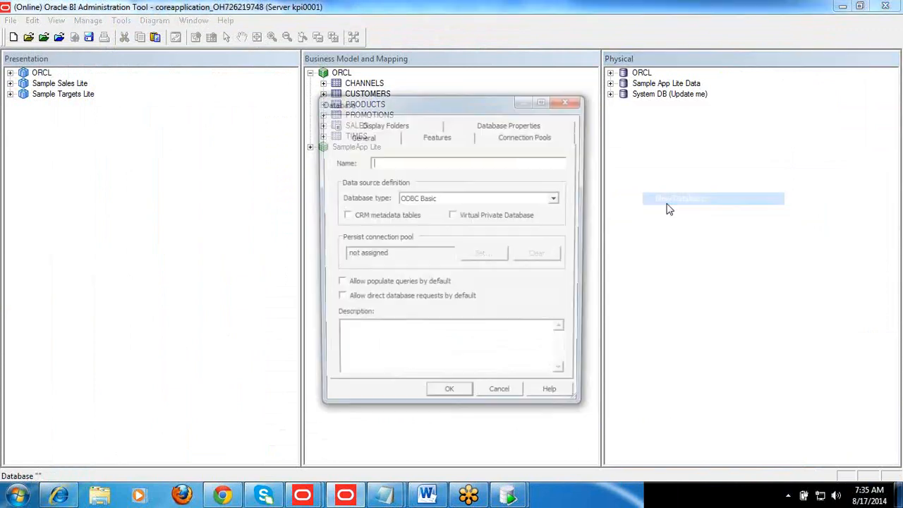
type("orcl")
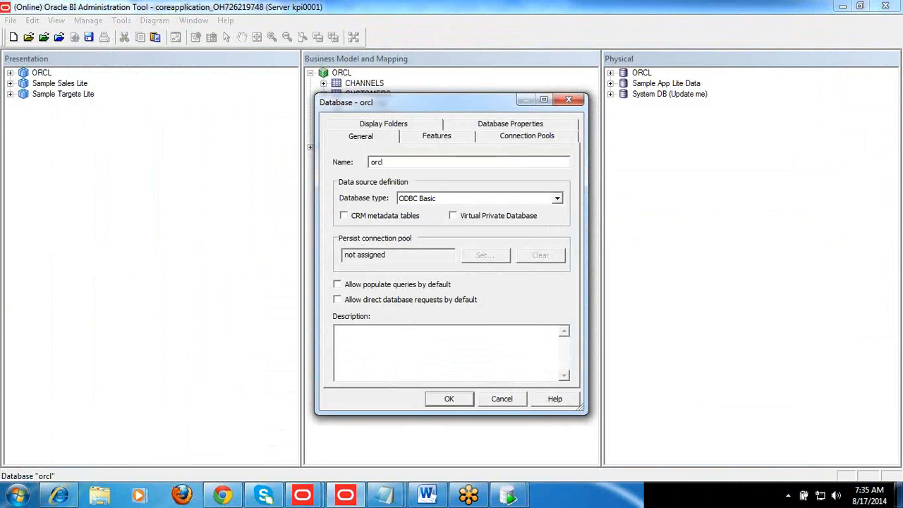
left_click(447, 201)
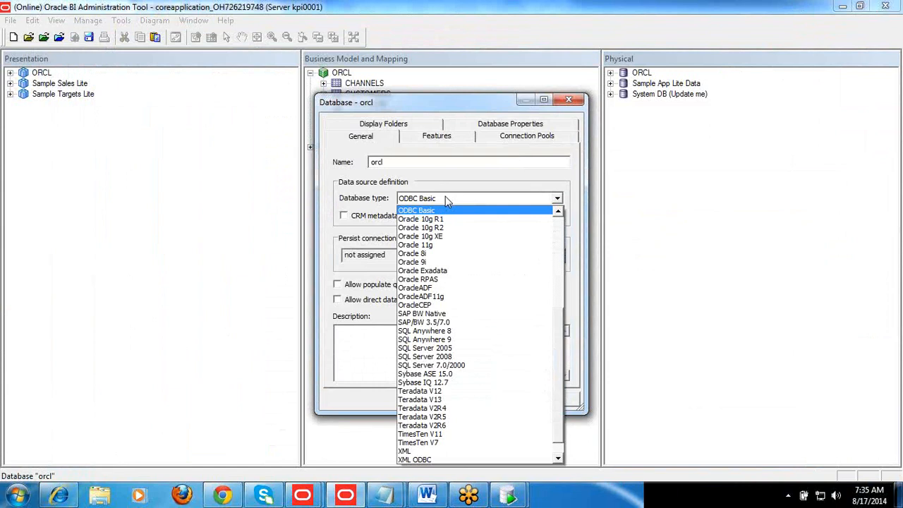
left_click(428, 245)
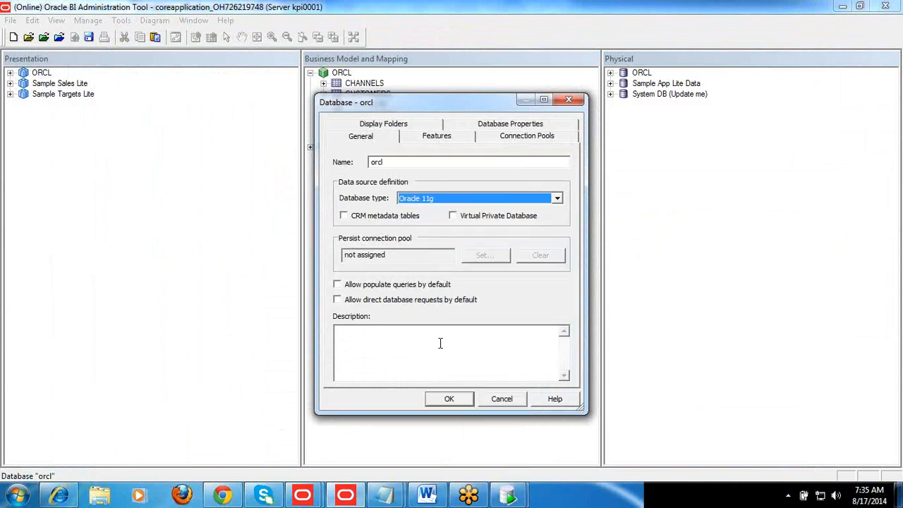
left_click(449, 399)
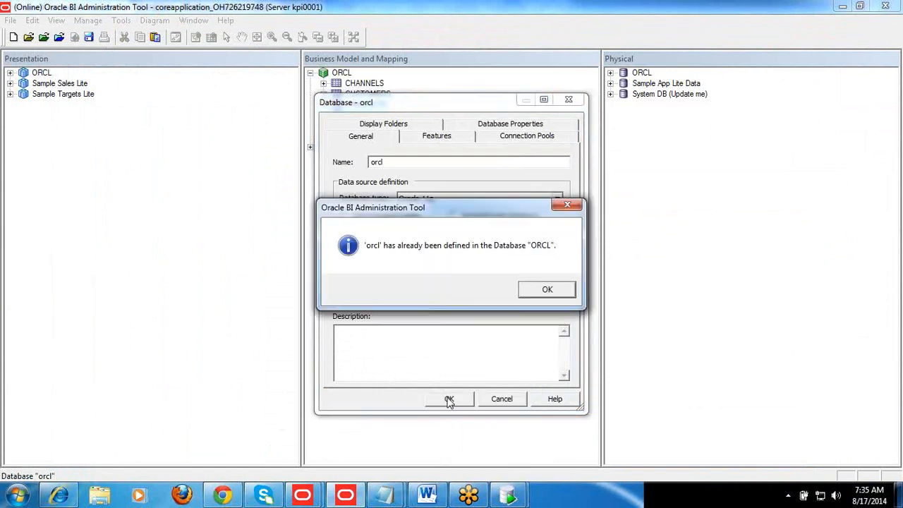
left_click(546, 291)
Change the new database's name to ORCL_Training and save the database
left_click(415, 162)
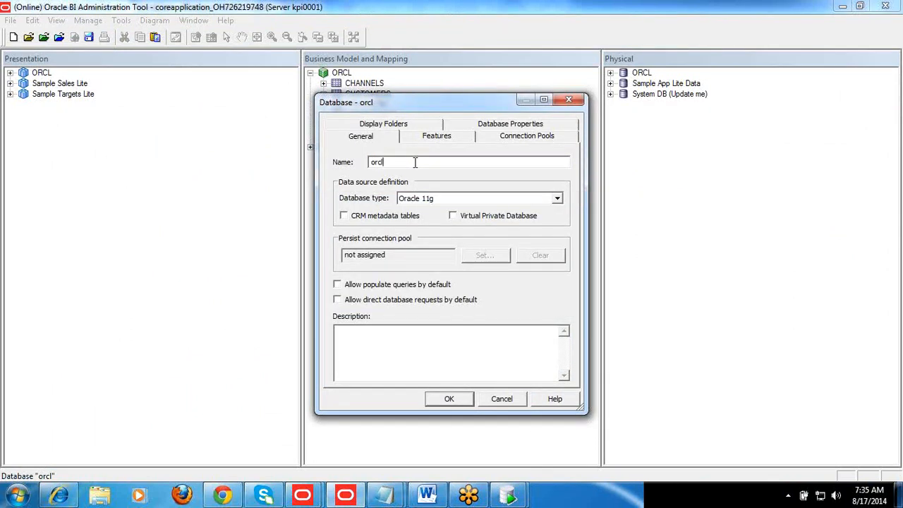
key("Delete")
key("Delete")
key("Delete")
key("Delete")
type("ORCL_Tra")
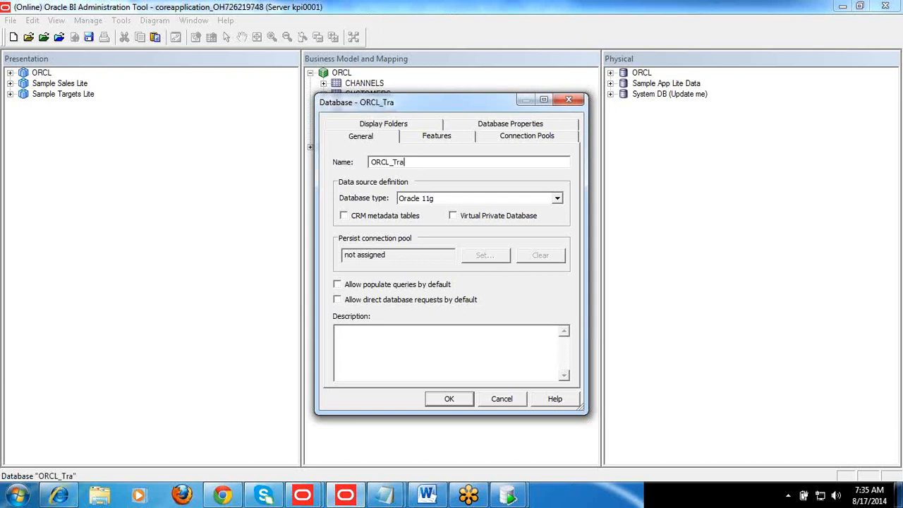
type("ining")
left_click(448, 399)
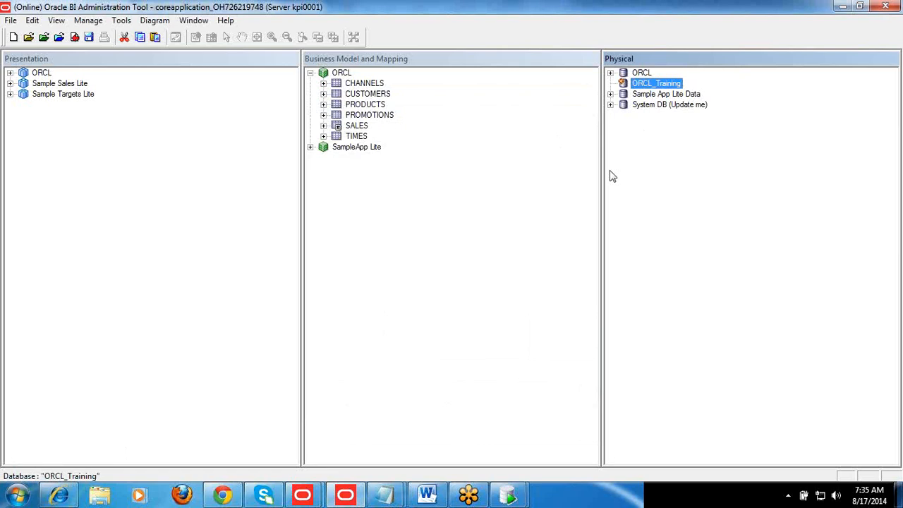
Start a new connection pool under the ORCL_Training database and name it "Conn Pool ORCL_Training"
right_click(650, 85)
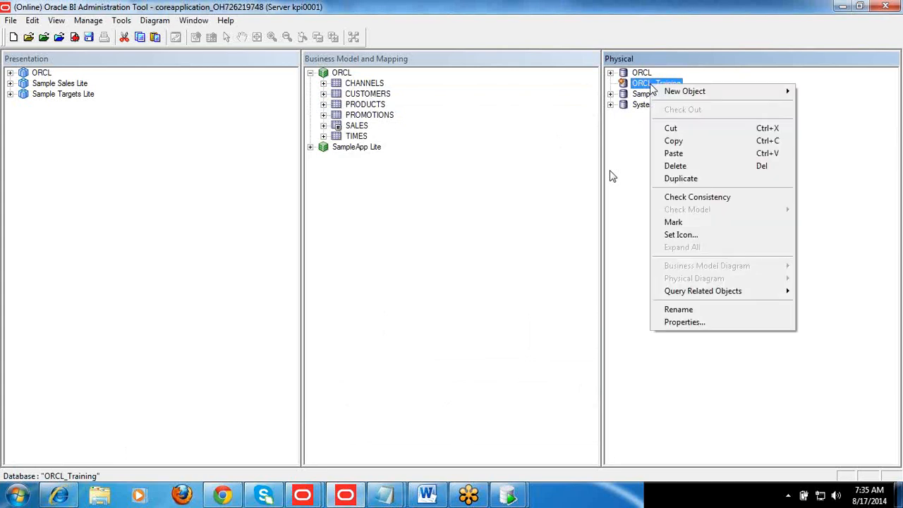
mouse_move(664, 98)
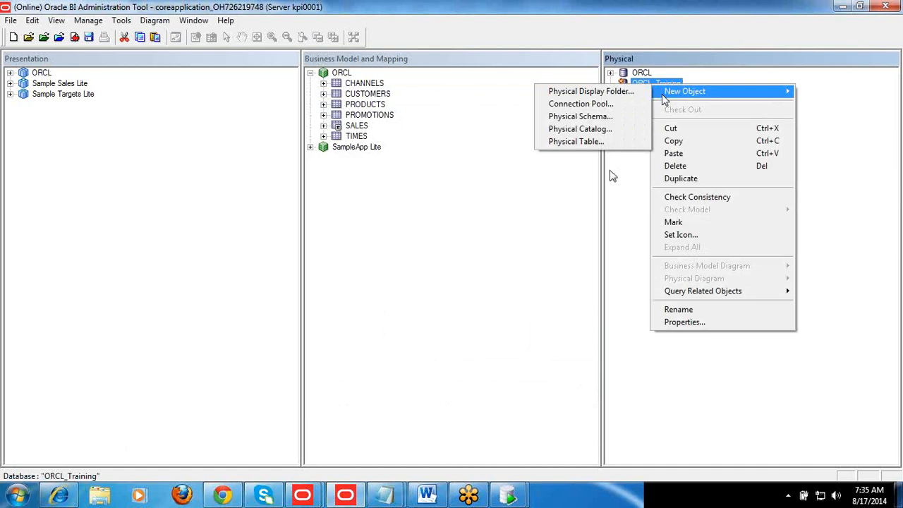
left_click(599, 104)
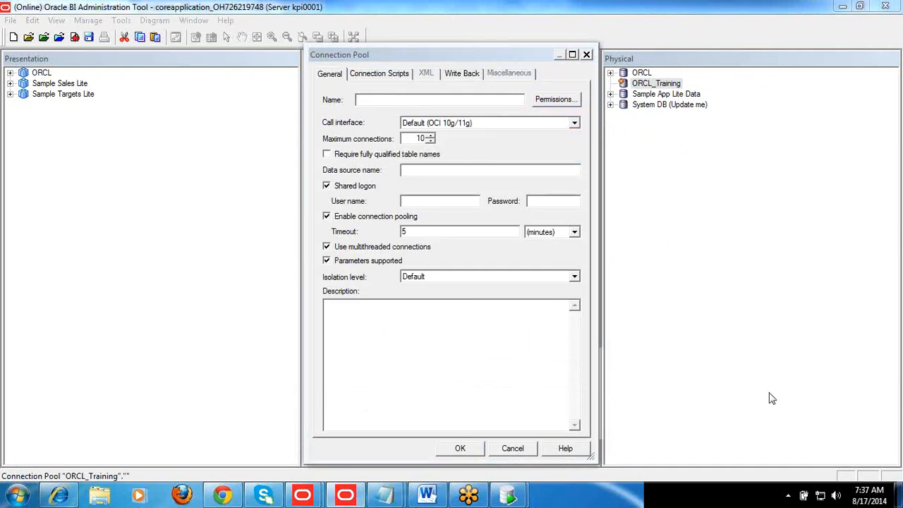
left_click(485, 96)
type("Co")
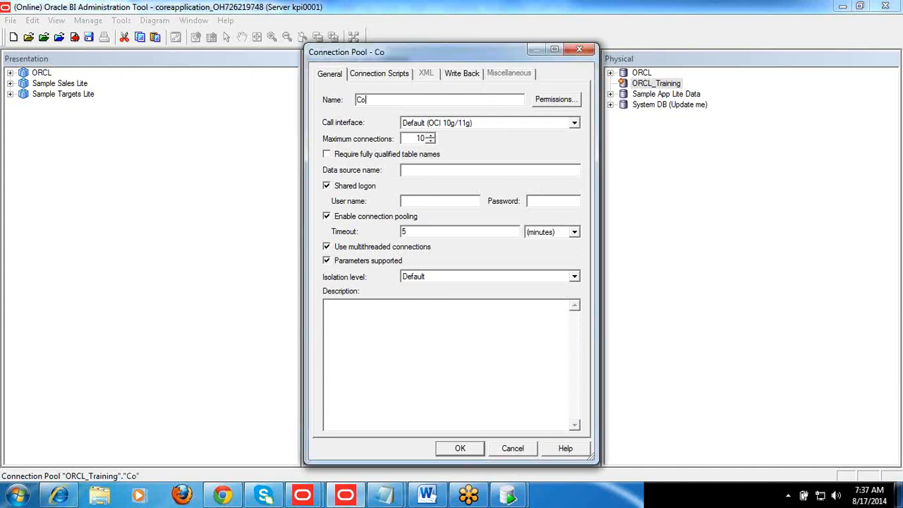
type("nn Pool ")
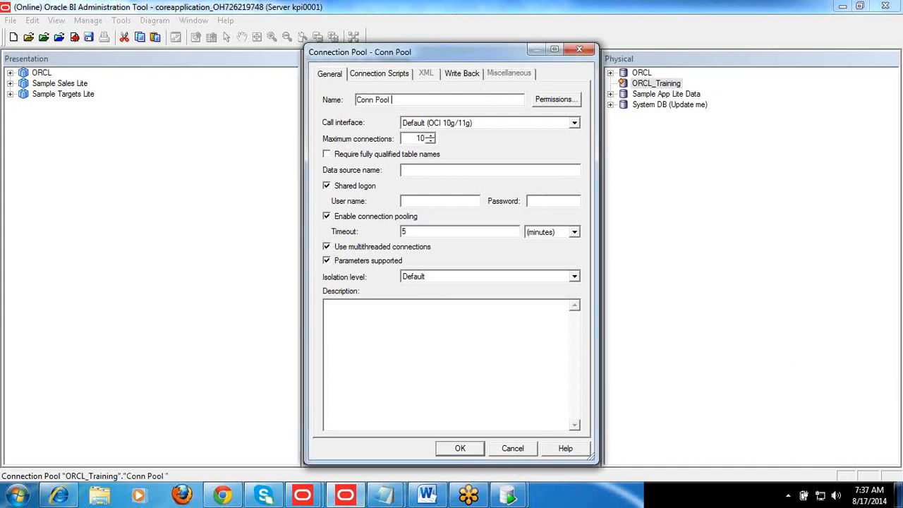
type("ORCL_")
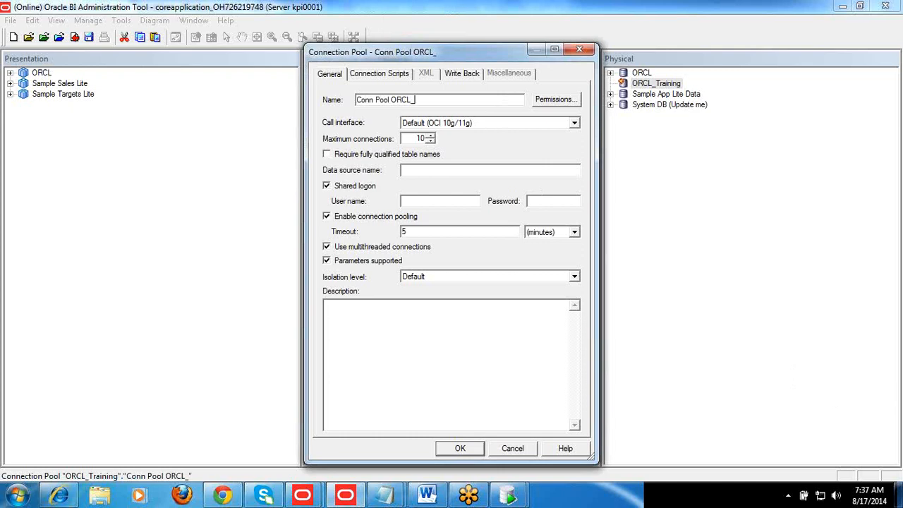
type("Training")
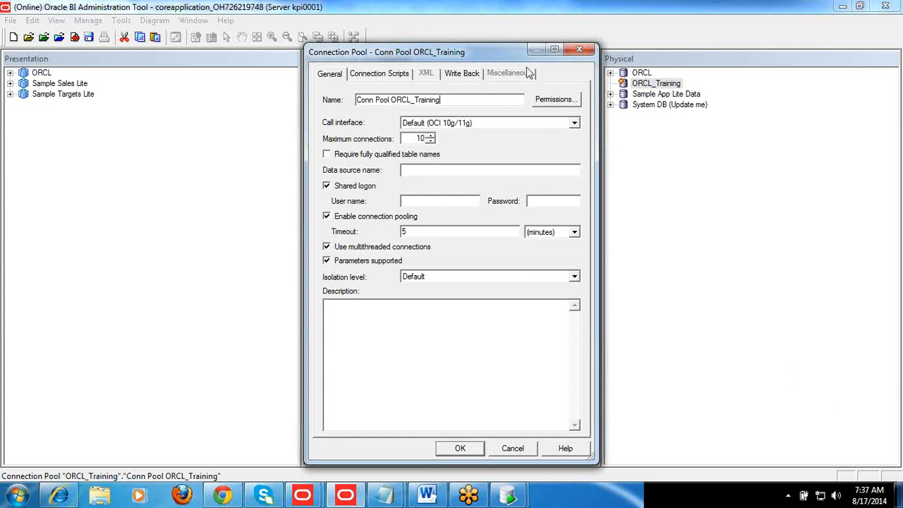
Set the connection pool's data source name to orcl and user name to sh, enter and confirm the account password, and save the pool
left_click(445, 170)
type("orcl")
left_click(439, 201)
type("sh")
key("Tab")
type("••••••••")
left_click(459, 449)
type("password")
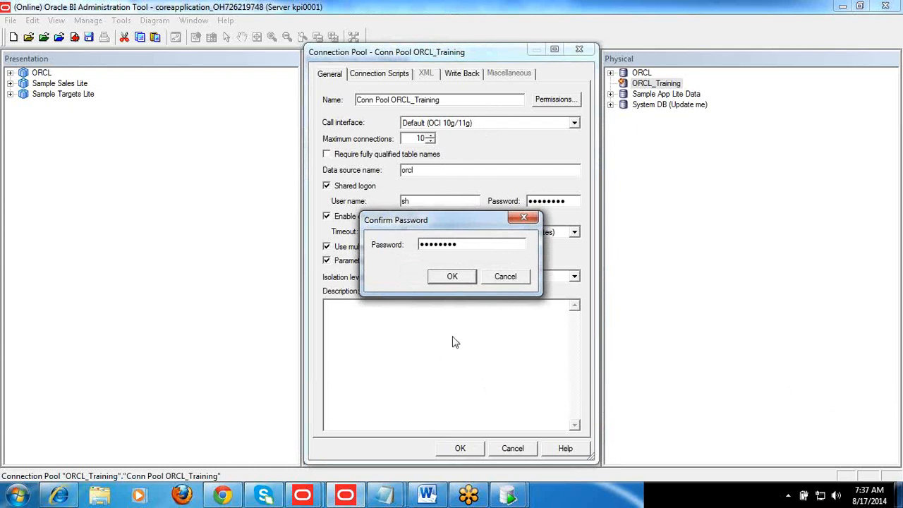
left_click(455, 276)
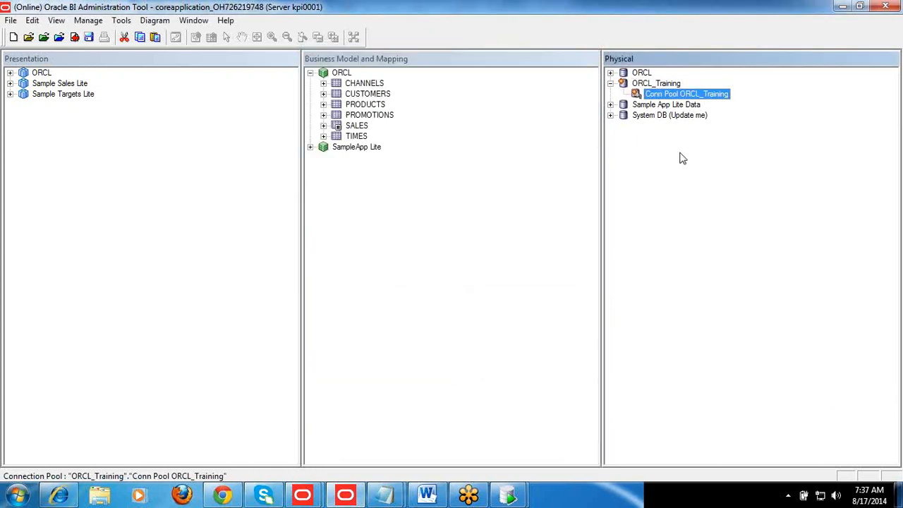
Start a metadata import through Conn Pool ORCL_Training, with Tables, Keys and Foreign Keys as the metadata types
left_click(666, 83)
left_click(666, 83)
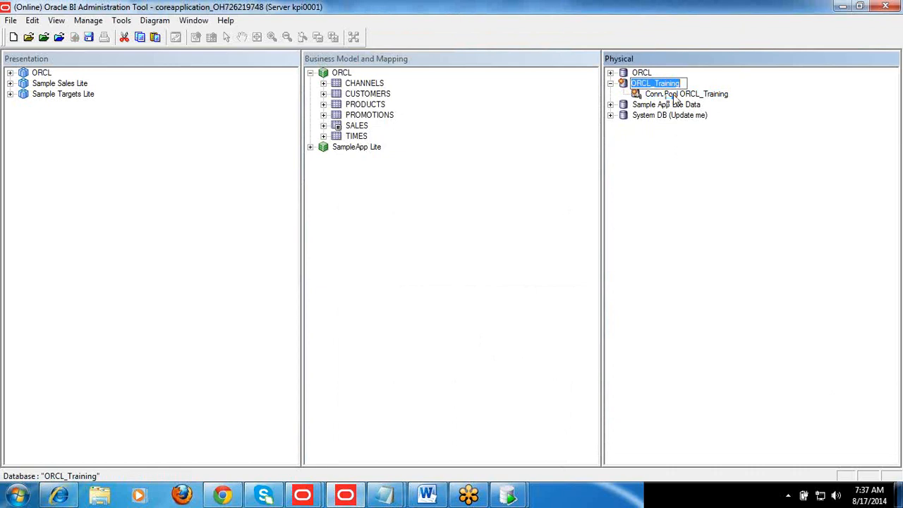
right_click(673, 94)
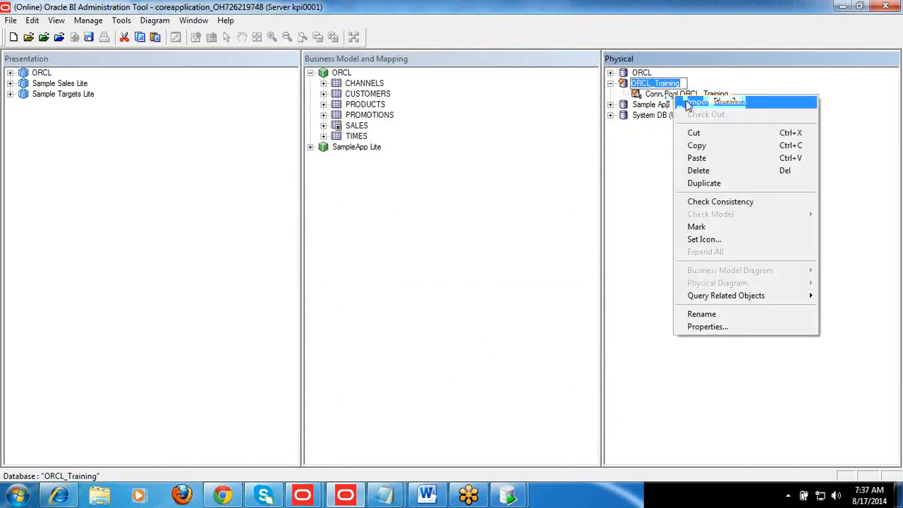
left_click(688, 106)
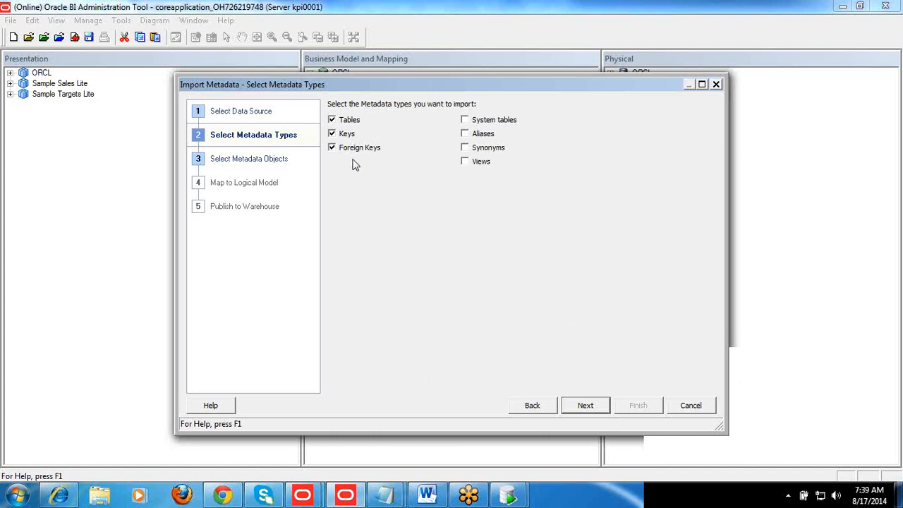
left_click(577, 409)
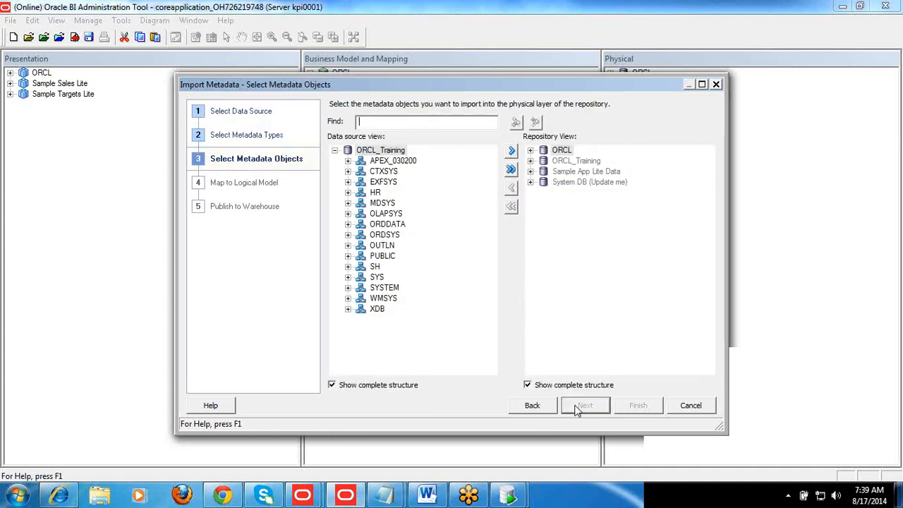
Expand the SH schema in the data source view and select its CHANNELS table
left_click(375, 267)
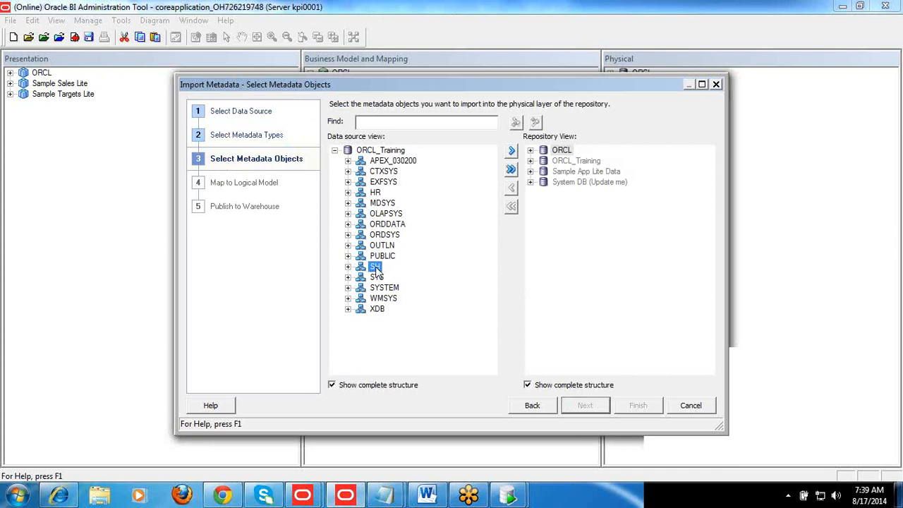
double_click(375, 268)
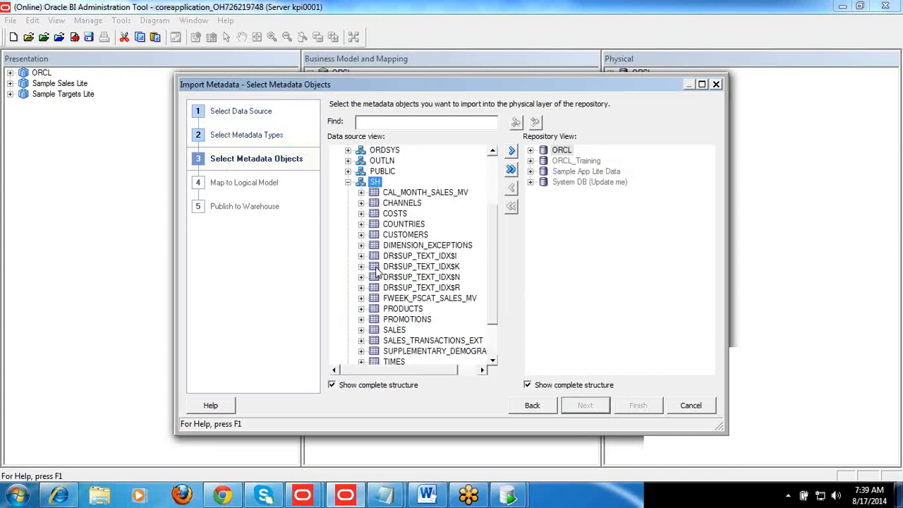
left_click(403, 206)
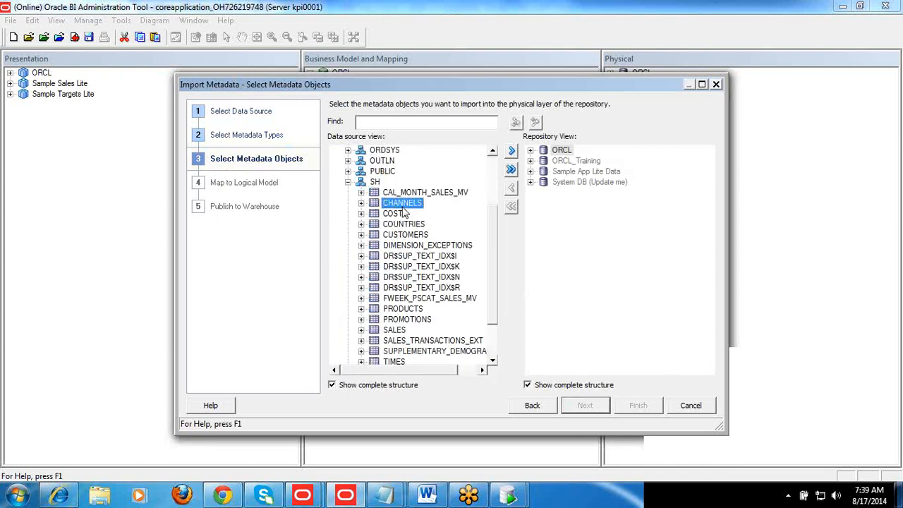
Switch to Oracle SQL Developer to check the tables of the SH connection, and return to the metadata import
left_click(509, 495)
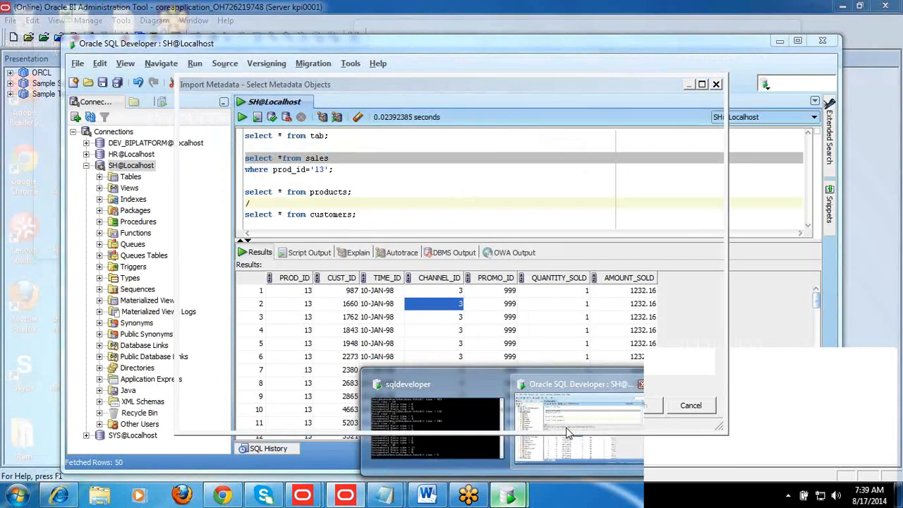
left_click(568, 432)
left_click(100, 177)
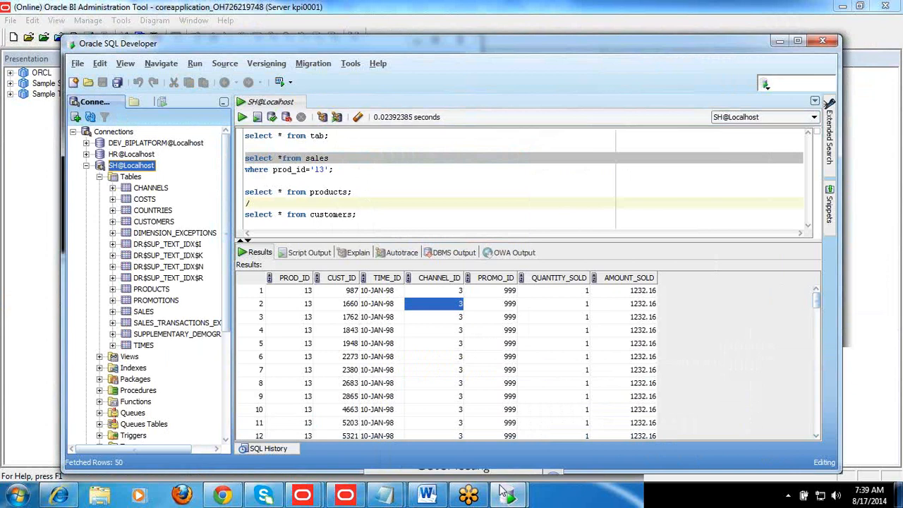
left_click(345, 494)
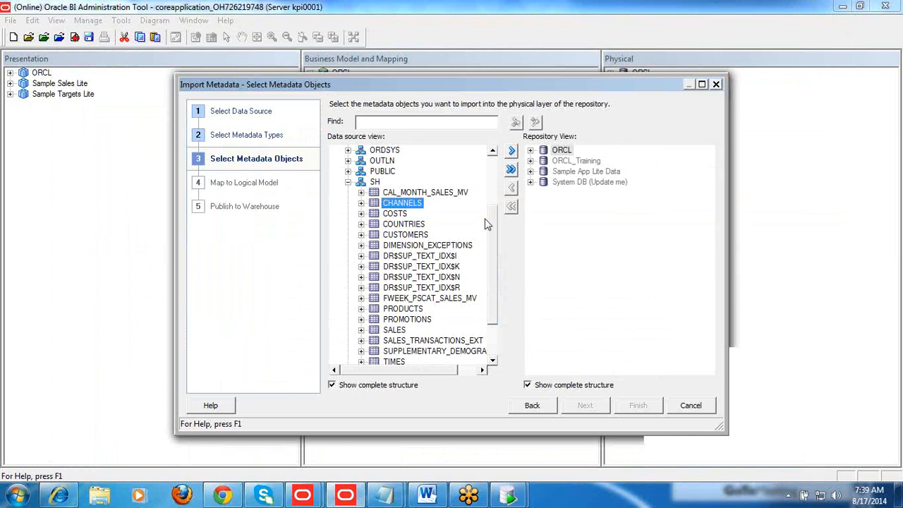
Add the SH tables COSTS, COUNTRIES, CUSTOMERS, PRODUCTS, PROMOTIONS, SALES and TIMES to the import selection
left_click(395, 214, "ctrl")
left_click(403, 224, "ctrl")
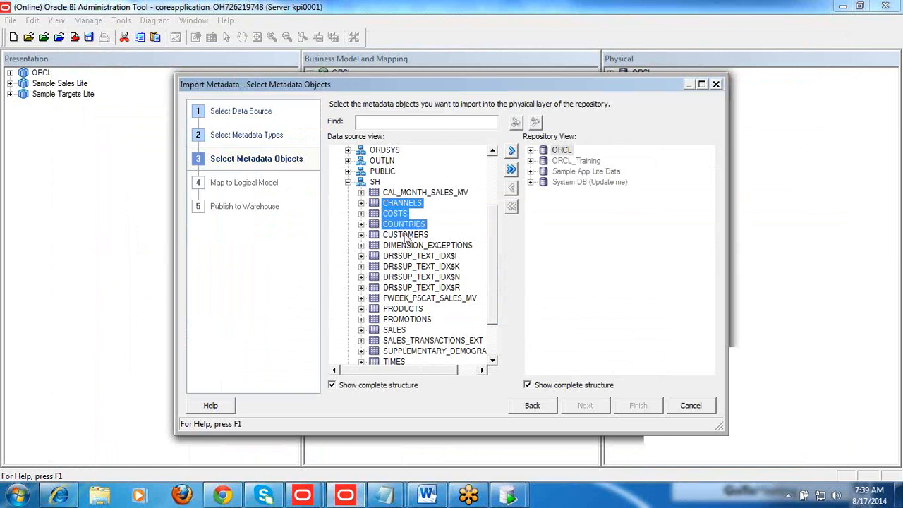
left_click(405, 235, "ctrl")
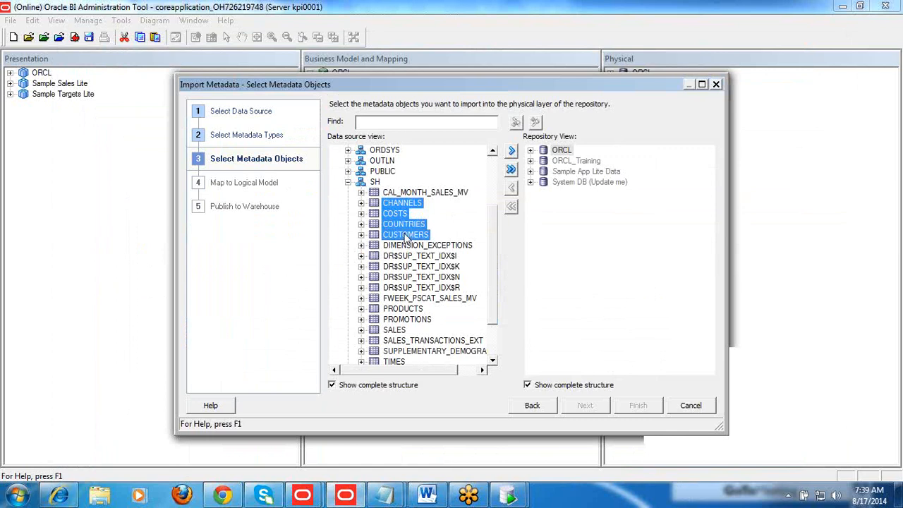
left_click(409, 310, "ctrl")
left_click(409, 321, "ctrl")
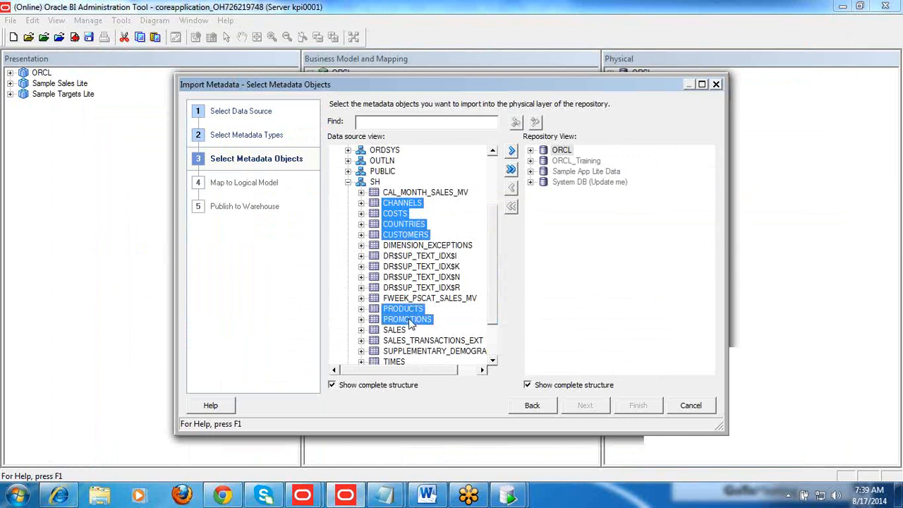
left_click(395, 330, "ctrl")
left_click(393, 361, "ctrl")
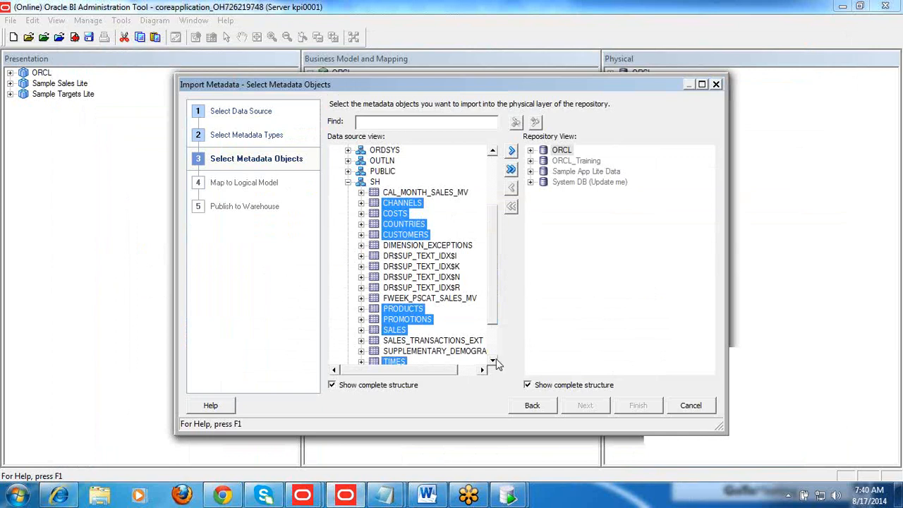
scroll(495, 363, "down", 2)
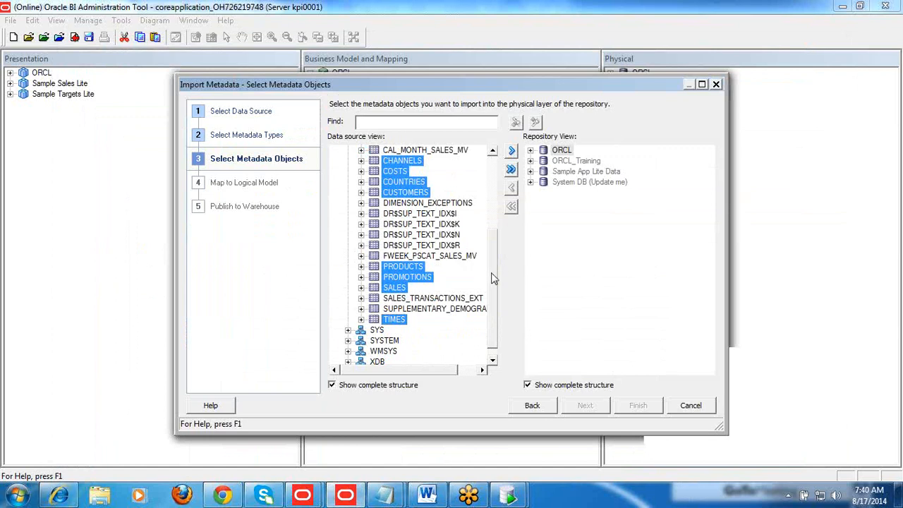
left_click(493, 151)
left_click(492, 151)
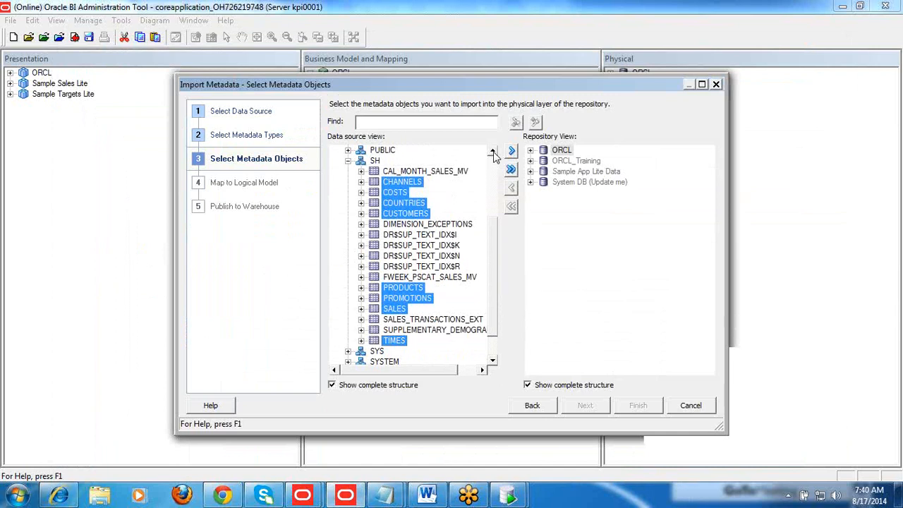
left_click(492, 151)
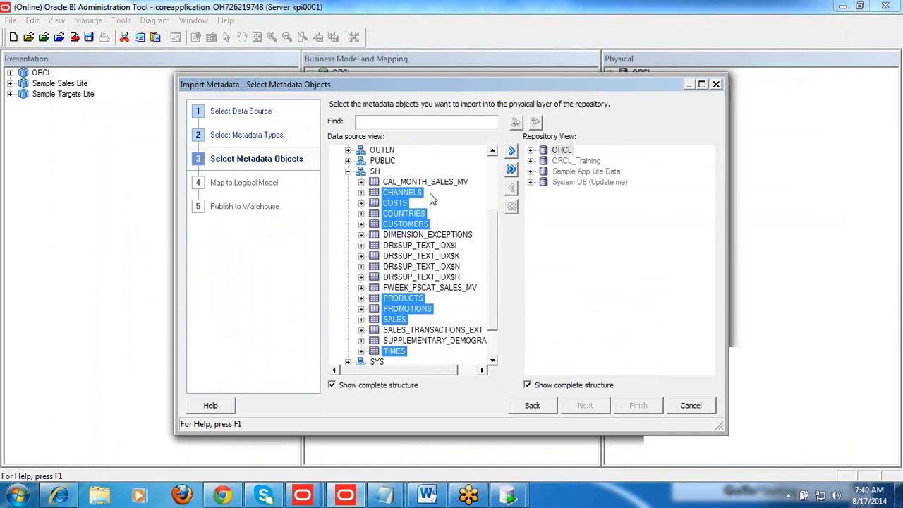
Import the selected SH tables into the ORCL_Training database and finish the metadata import
left_click(562, 162)
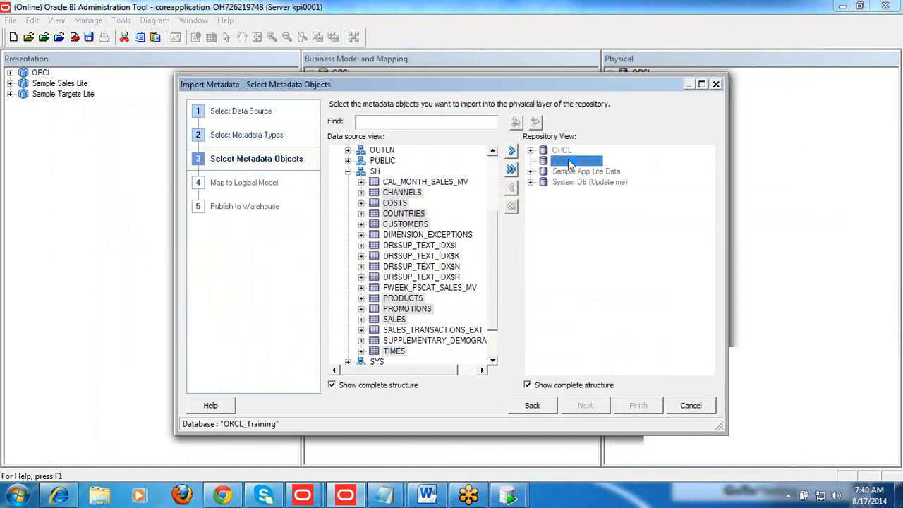
left_click(513, 152)
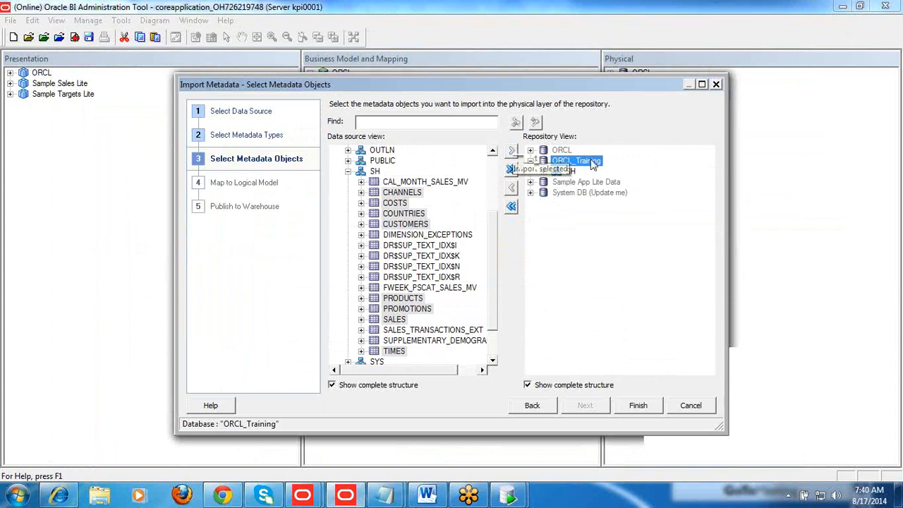
left_click(568, 171)
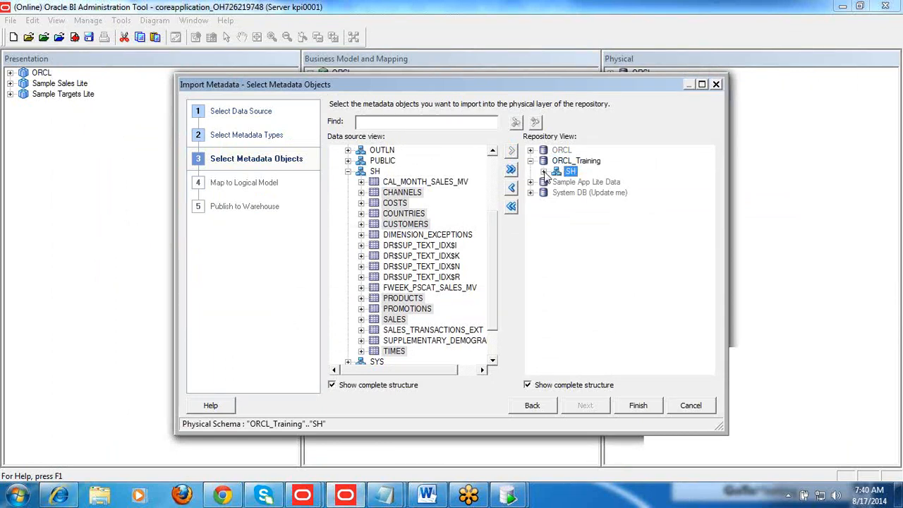
left_click(545, 174)
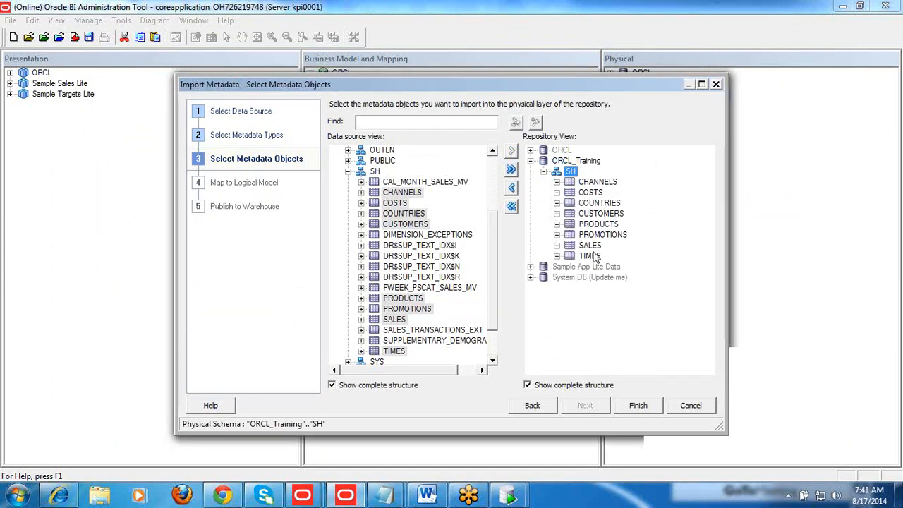
left_click(638, 412)
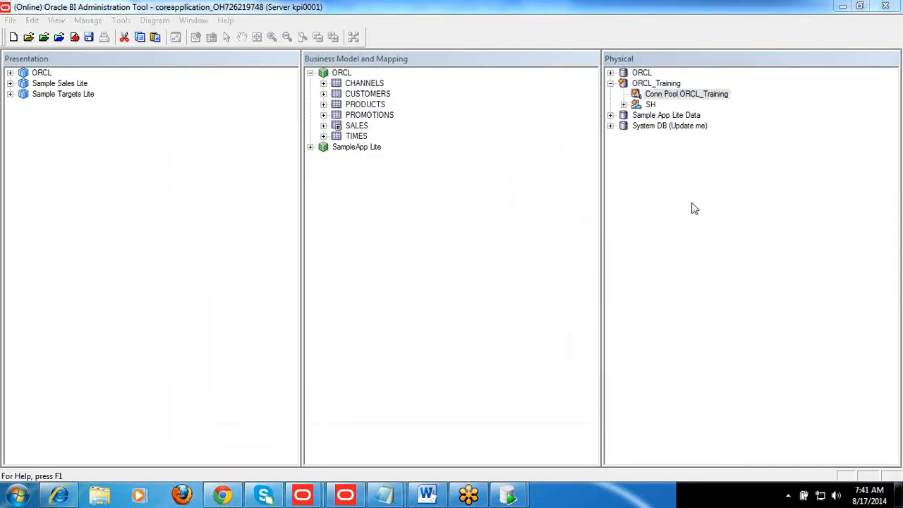
Examine the ORCL_Training database's connection pool and the imported tables under its SH schema in the Physical layer
left_click(656, 85)
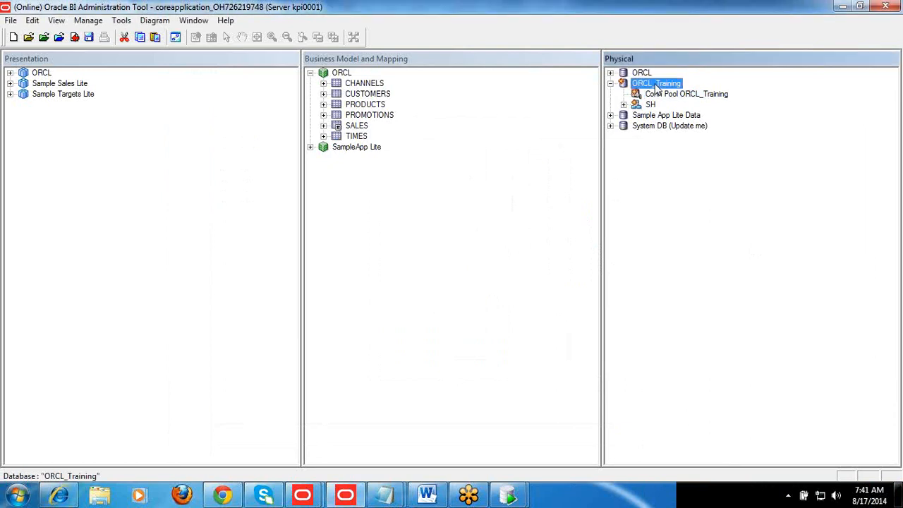
left_click(662, 95)
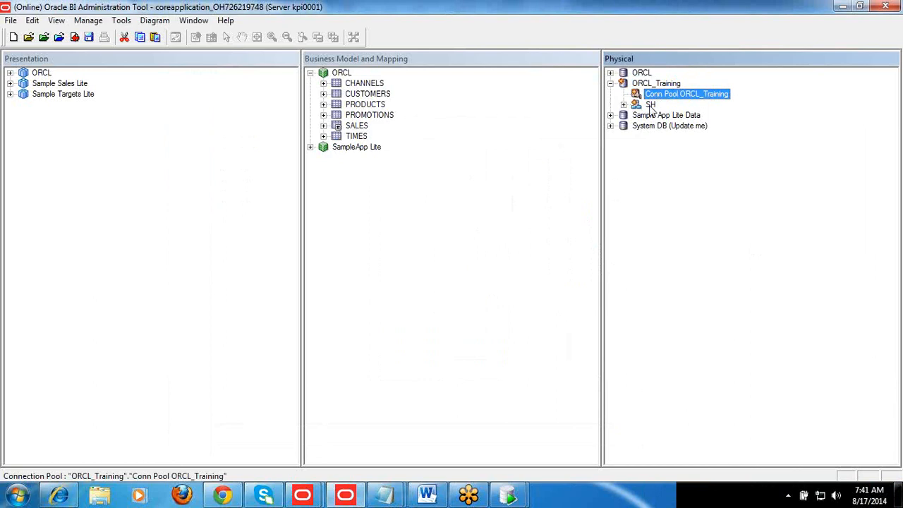
double_click(649, 105)
key("Down")
key("Down")
key("Down")
key("Down")
key("Down")
key("Down")
key("Down")
key("Down")
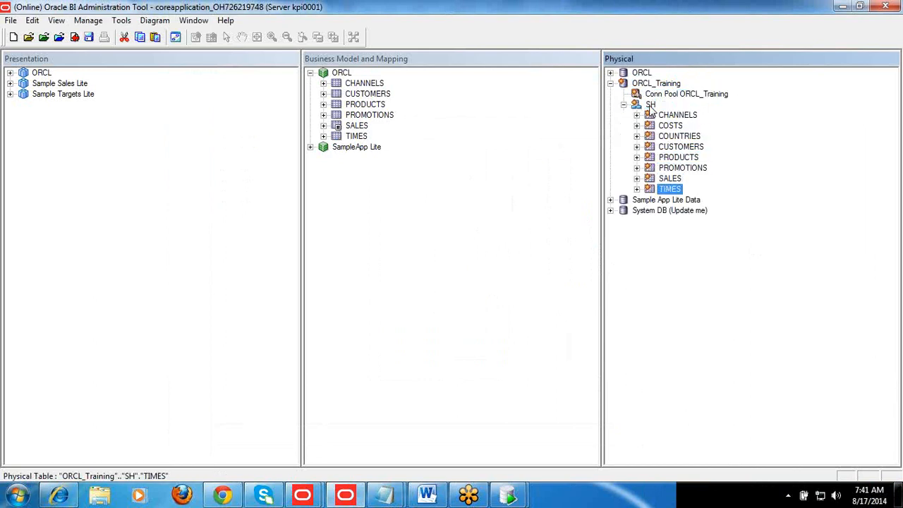
left_click(670, 180)
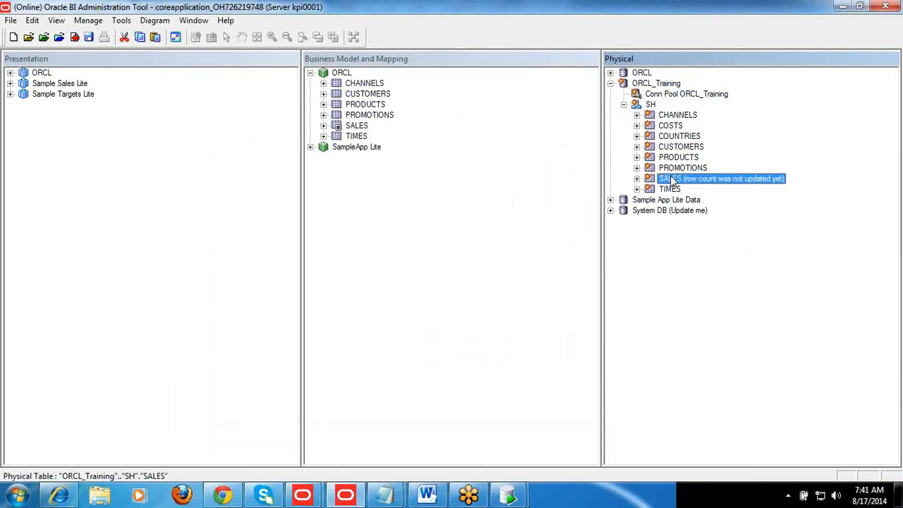
key("Down")
key("Up")
key("Up")
key("Up")
key("Up")
key("Up")
key("Up")
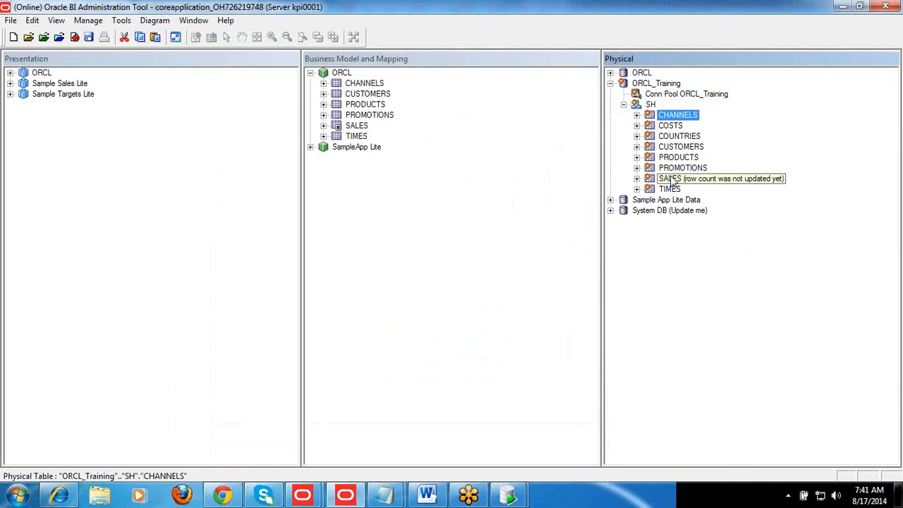
left_click(678, 159)
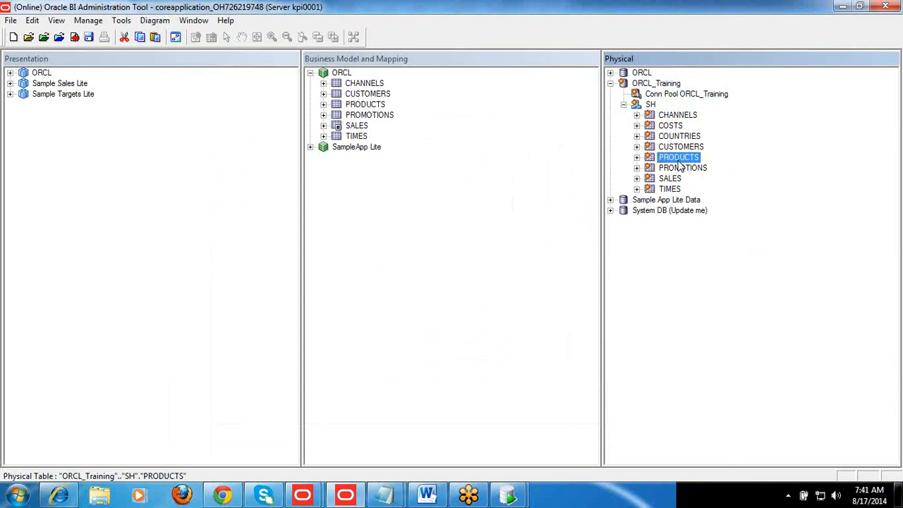
left_click(677, 158)
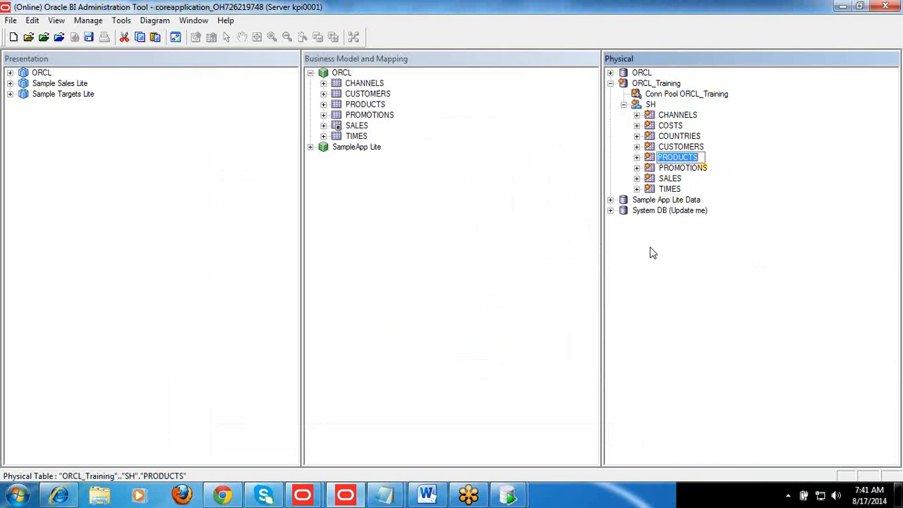
left_click(669, 182)
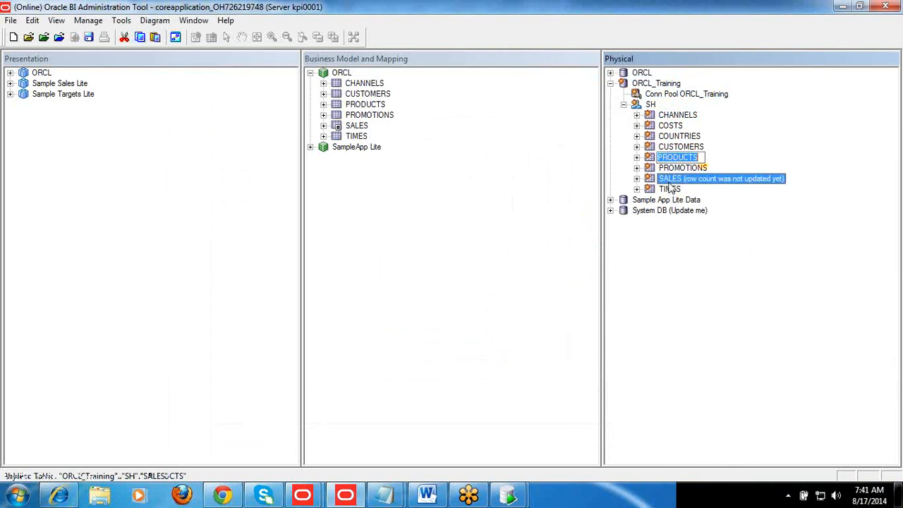
key("Up")
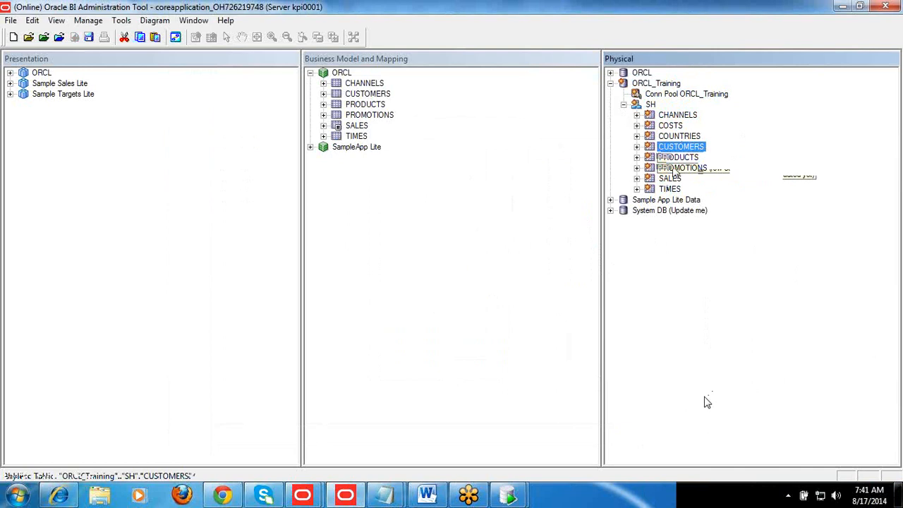
Collapse the ORCL business model and open the SH schema's physical diagram showing objects and direct joins
left_click(311, 74)
left_click(379, 122)
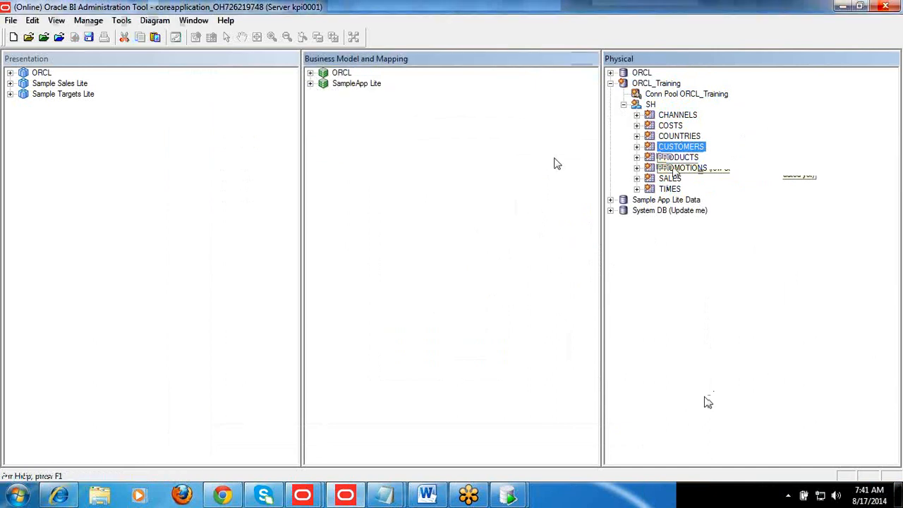
right_click(650, 106)
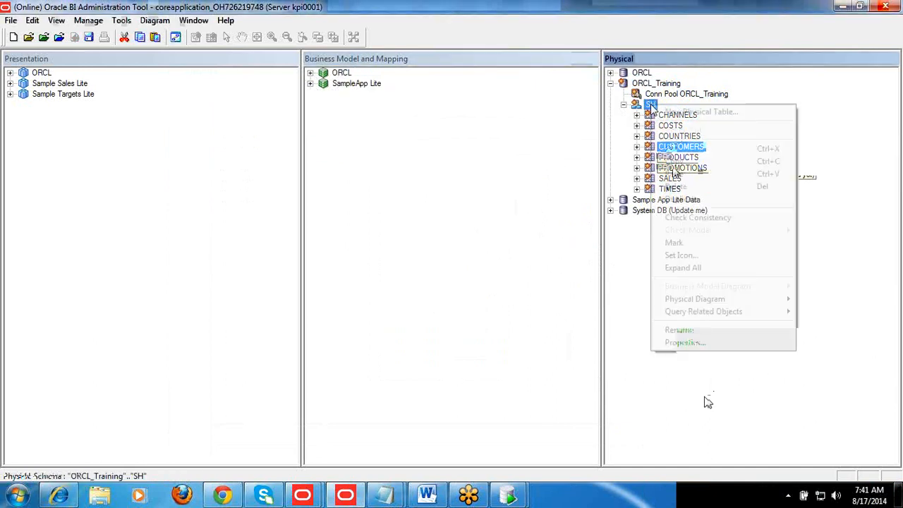
mouse_move(704, 302)
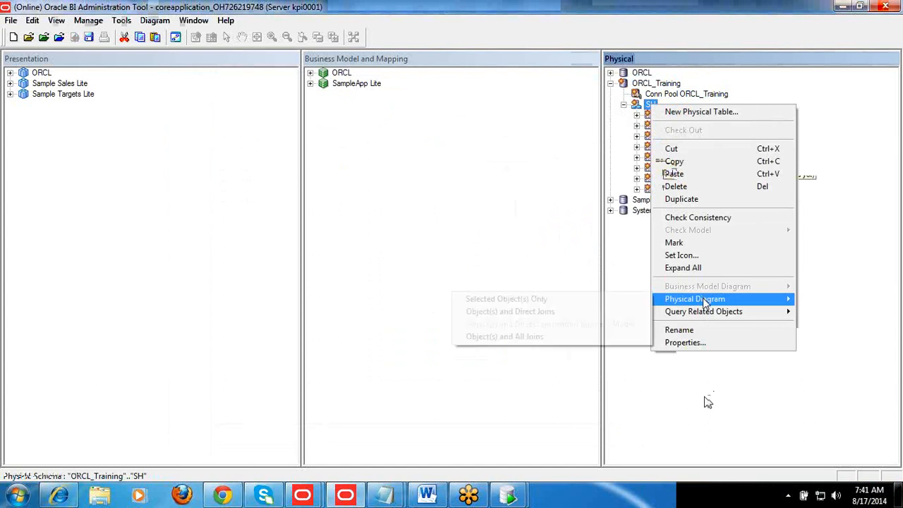
left_click(590, 314)
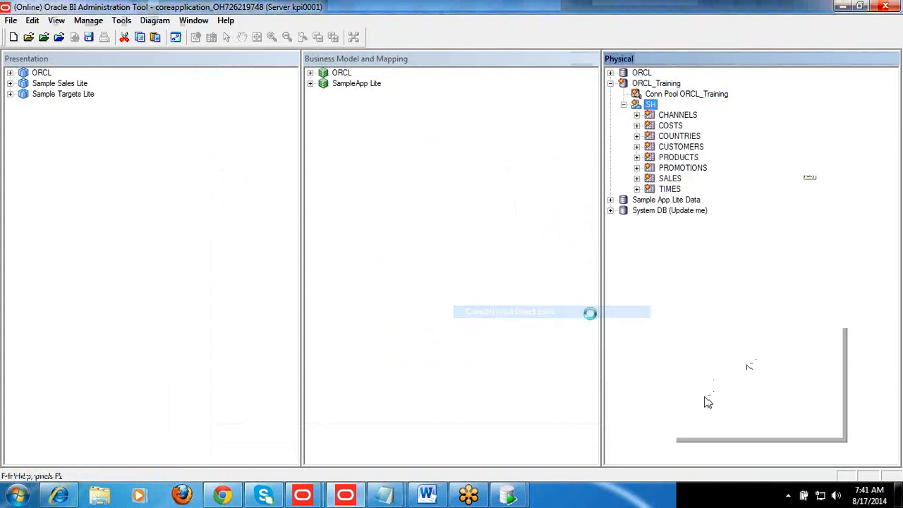
Auto-arrange the SH schema's physical diagram, move SALES apart from COSTS to examine both fact tables' joins, and close the diagram
left_click(317, 36)
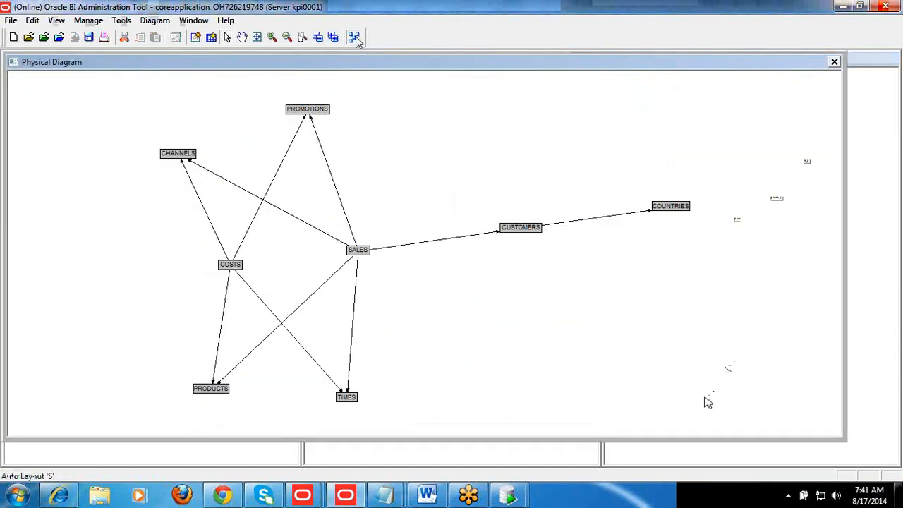
left_click(356, 40)
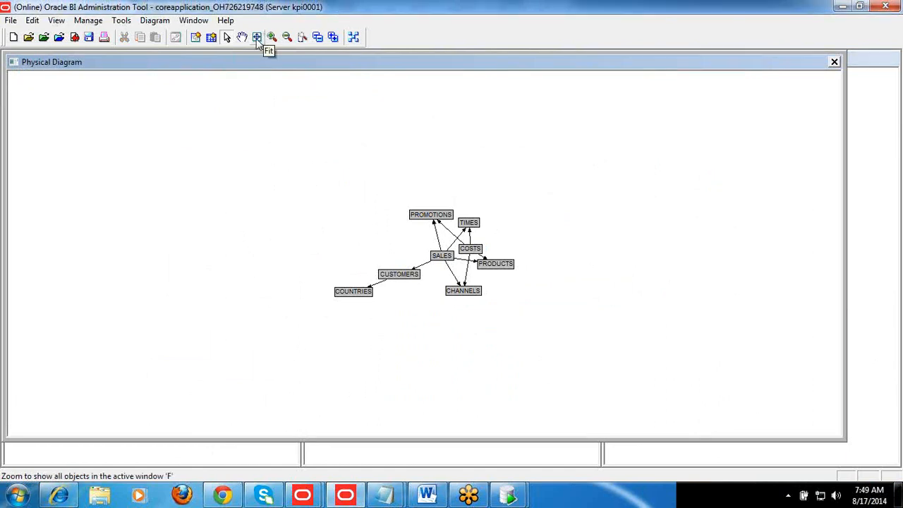
left_click(257, 37)
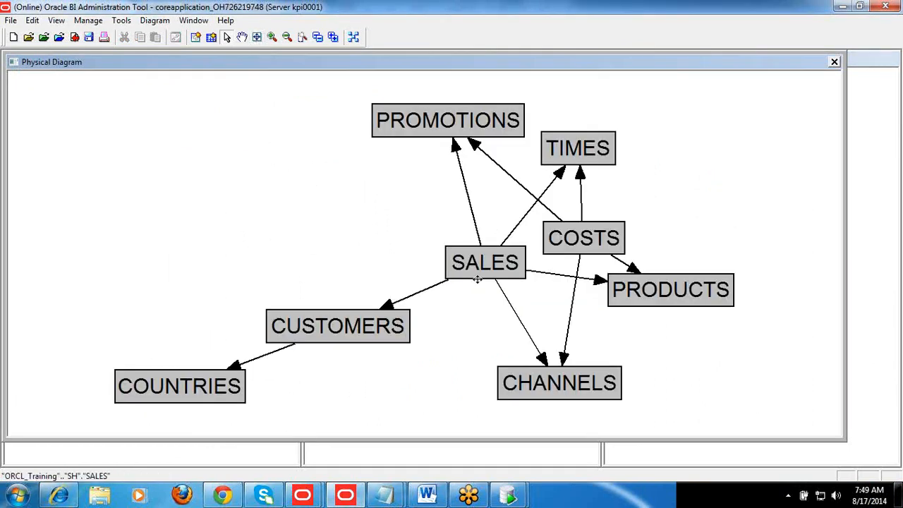
left_click_drag(477, 279, 343, 222)
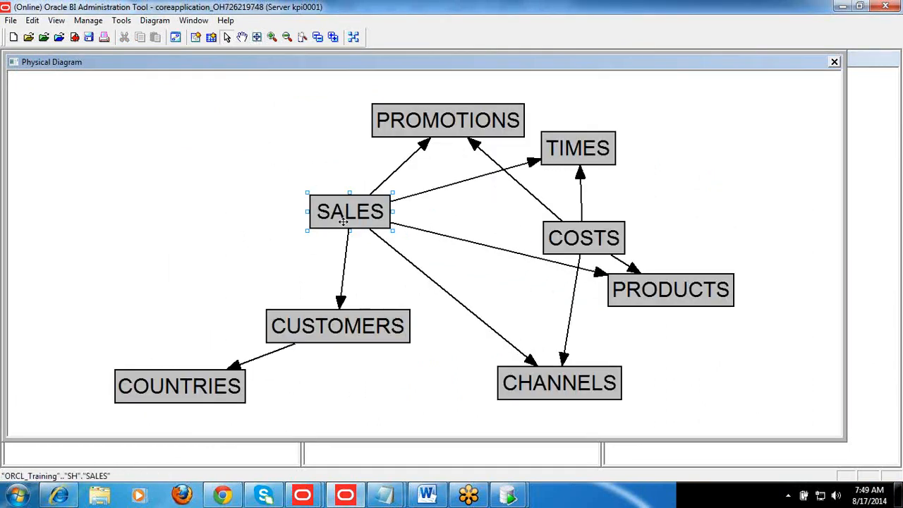
left_click(575, 238)
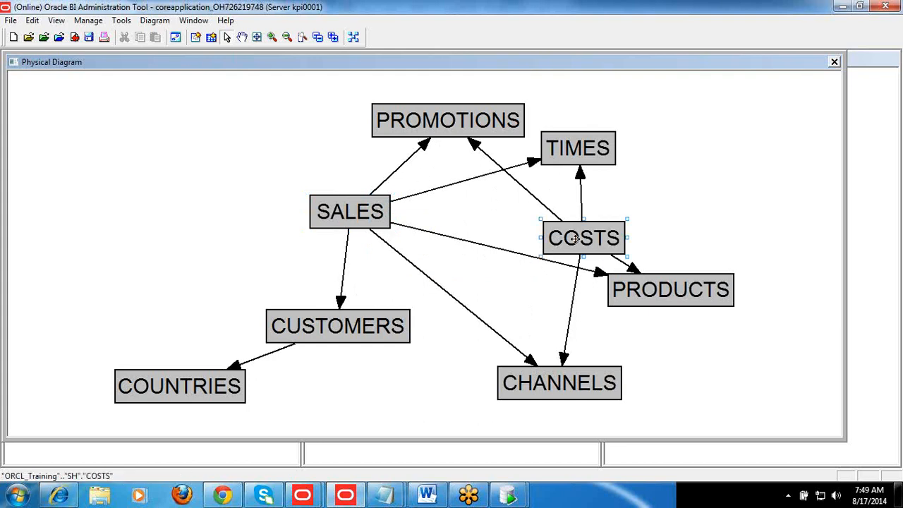
left_click(835, 64)
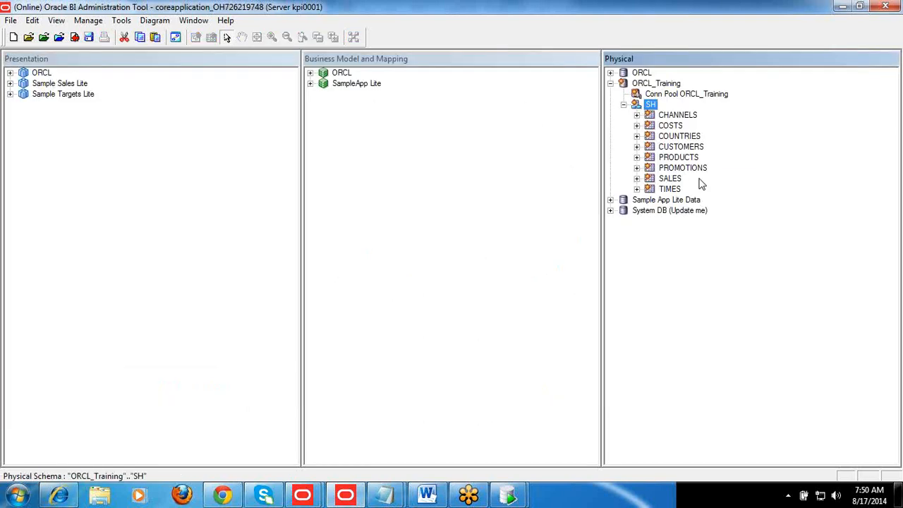
Open a physical diagram of the selected objects only for all SH tables except COSTS
left_click(669, 130)
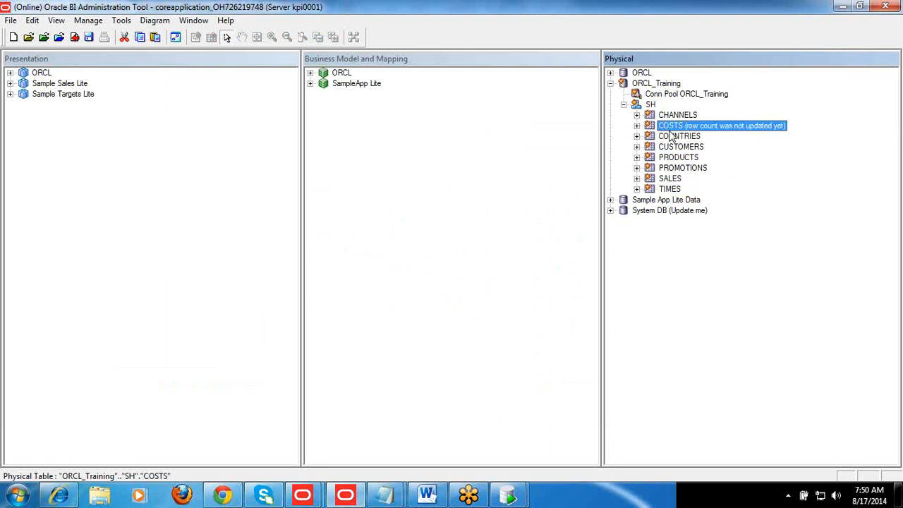
left_click(643, 106)
left_click(673, 127)
left_click(673, 117)
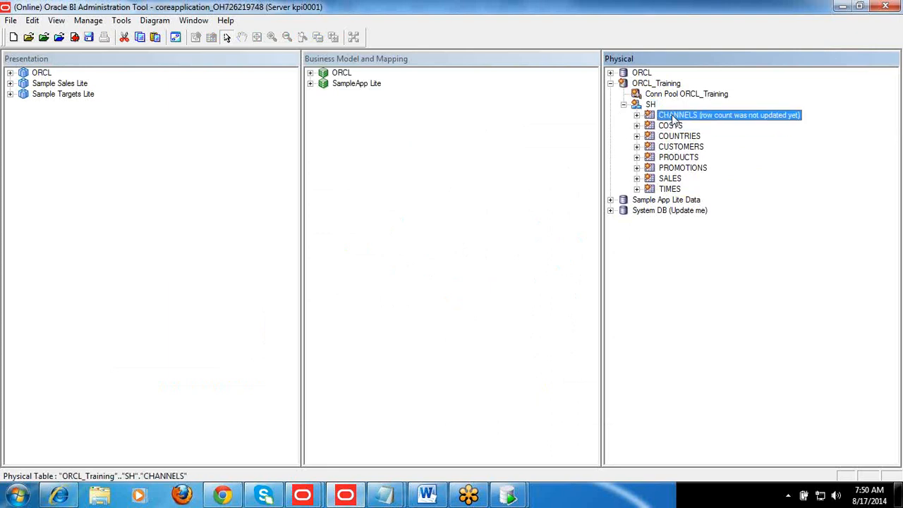
left_click(670, 191, "shift")
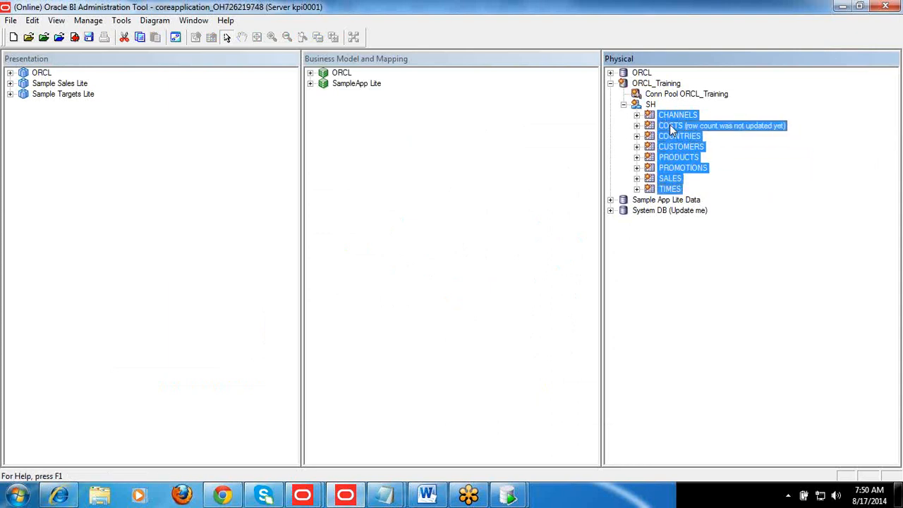
left_click(671, 127, "ctrl")
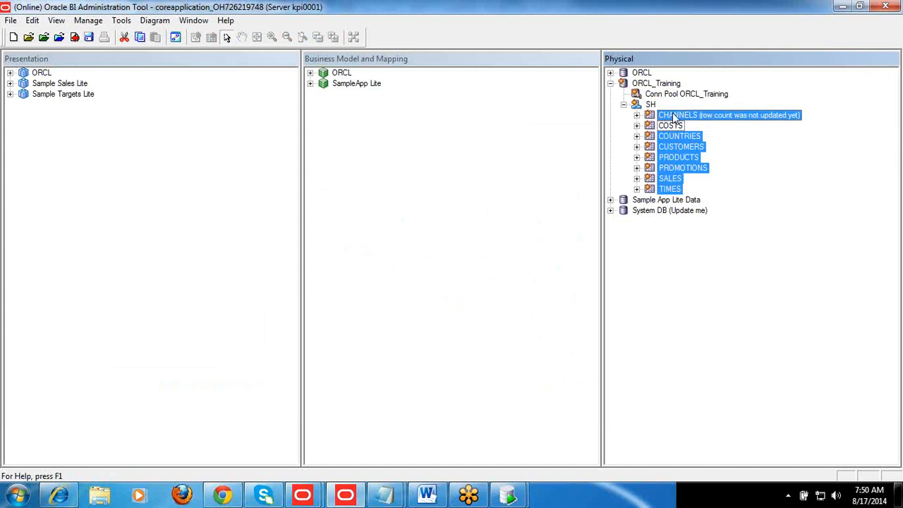
right_click(674, 118)
mouse_move(726, 289)
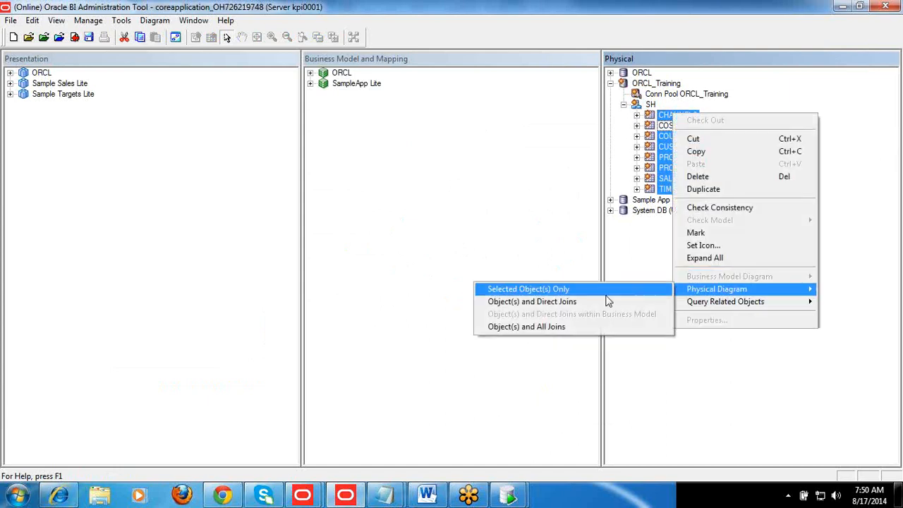
left_click(584, 290)
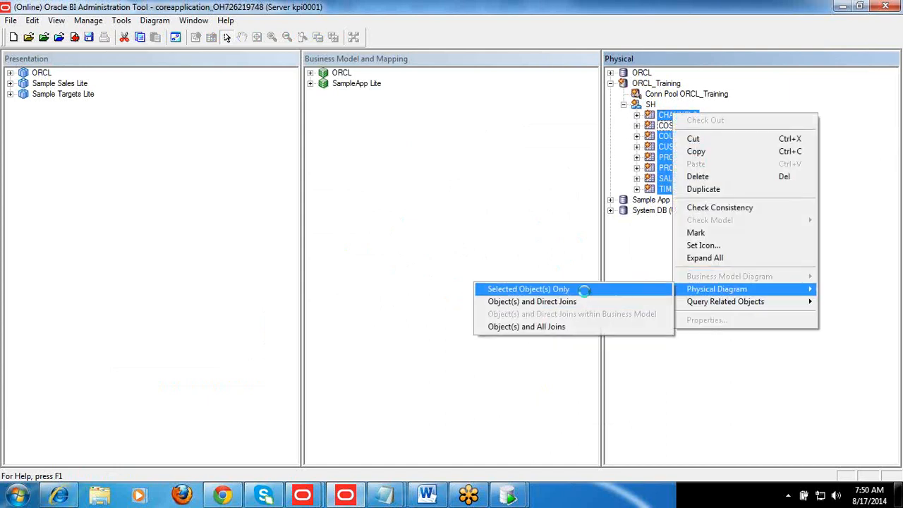
Apply the automatic layout to the physical diagram and enlarge it for readability
left_click(353, 38)
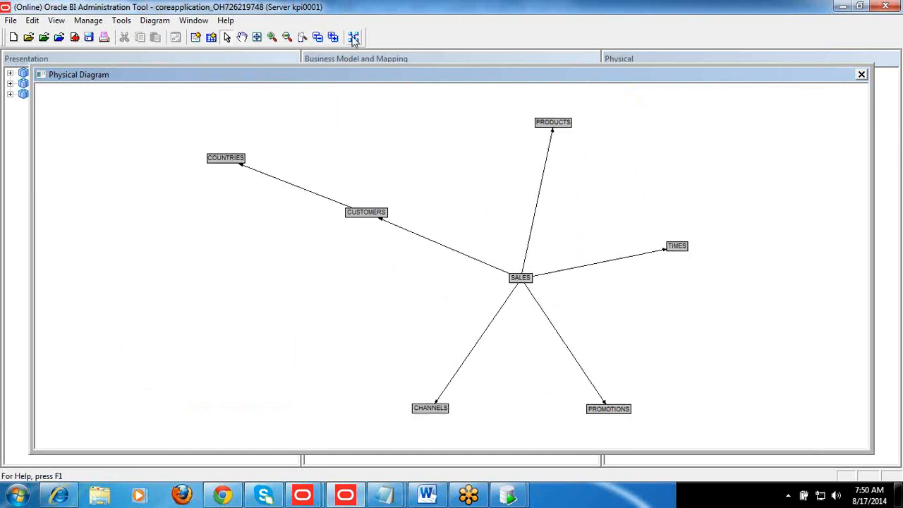
left_click(353, 38)
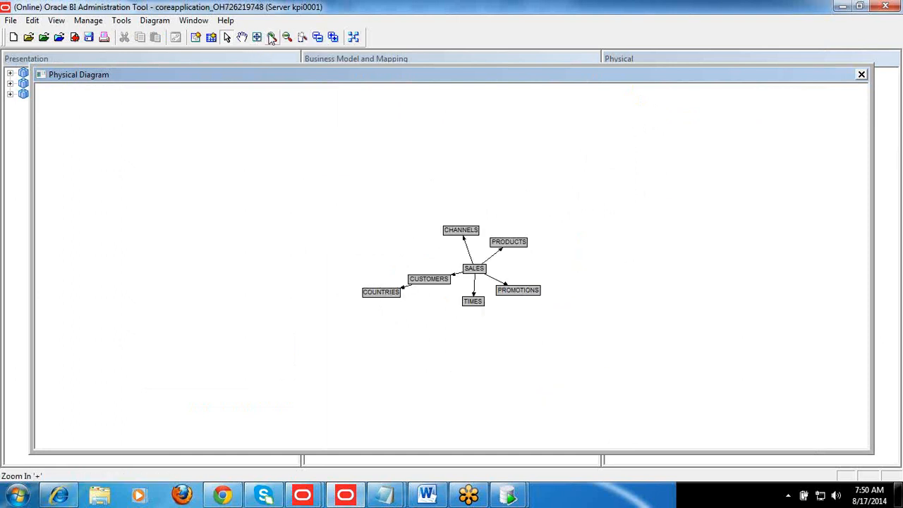
left_click(272, 37)
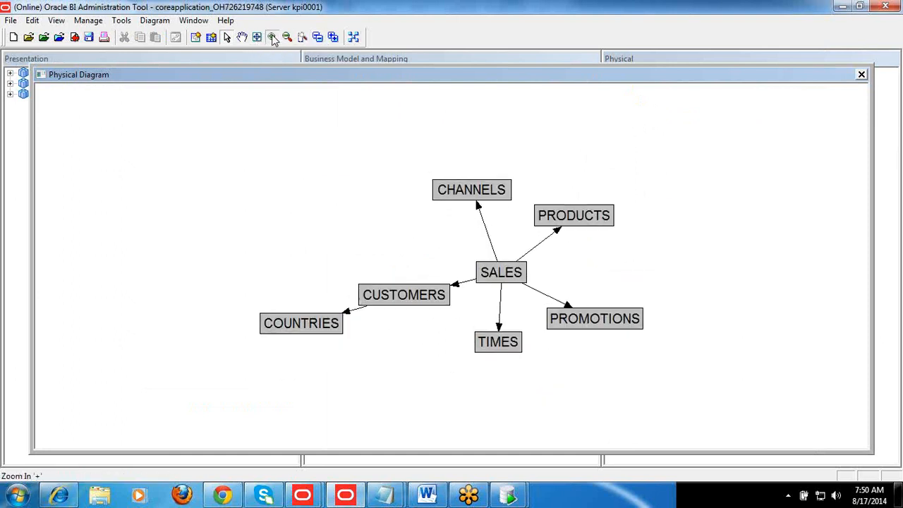
left_click(271, 37)
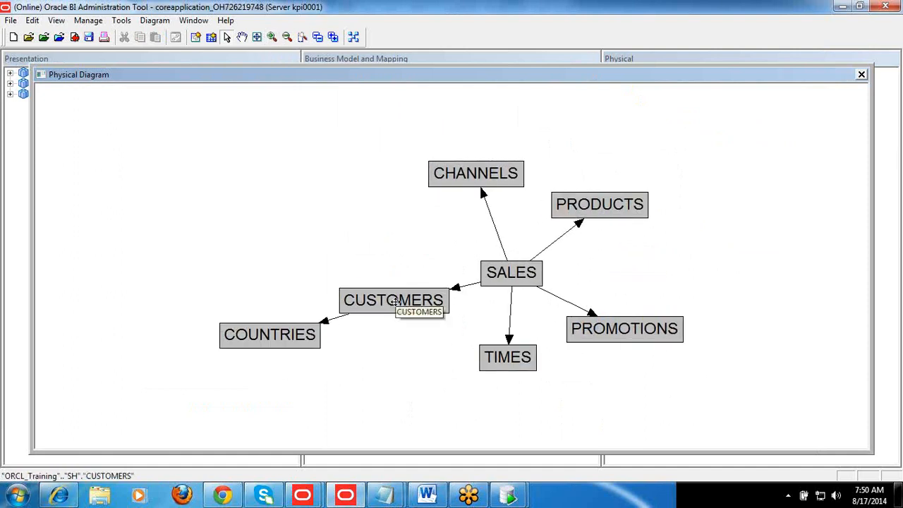
Spread the CUSTOMERS, PRODUCTS, CHANNELS, TIMES and PROMOTIONS tables outward around SALES in the diagram
left_click_drag(394, 302, 363, 267)
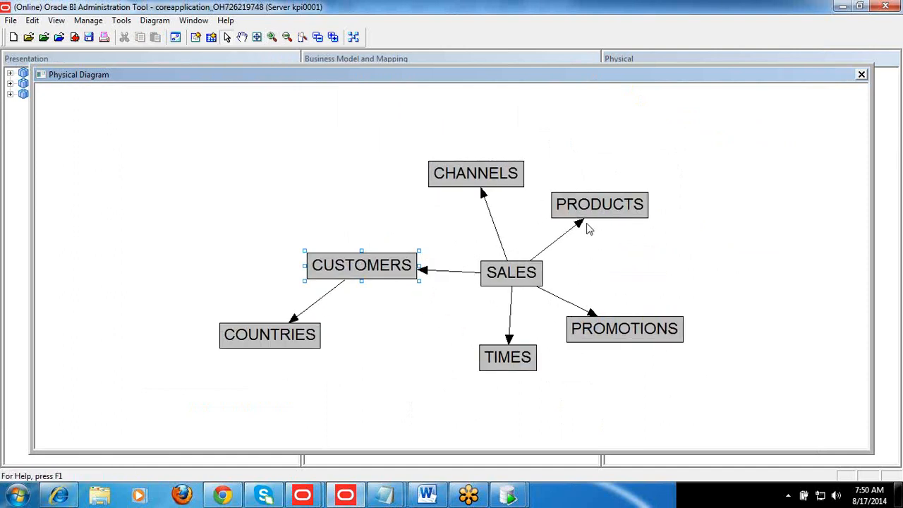
left_click(598, 209)
left_click_drag(598, 209, 642, 184)
left_click_drag(493, 172, 479, 148)
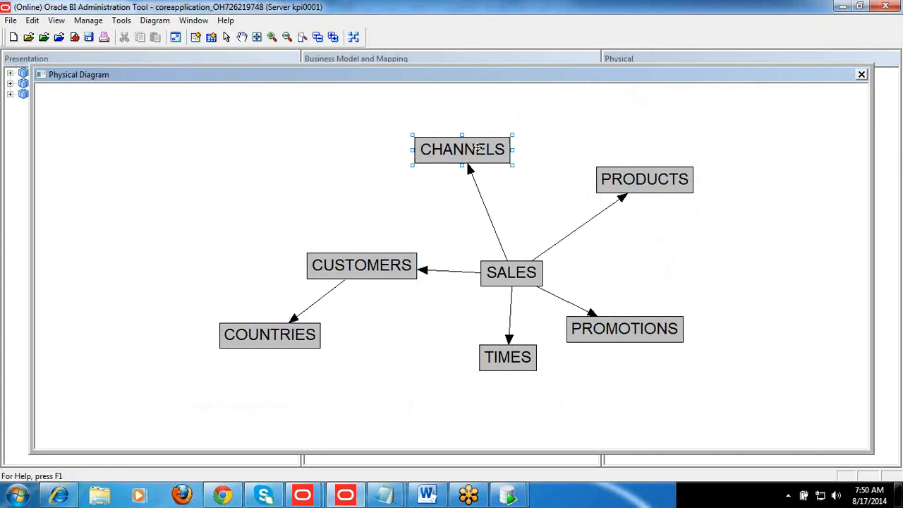
left_click(509, 345)
left_click(507, 355)
left_click_drag(503, 353, 473, 371)
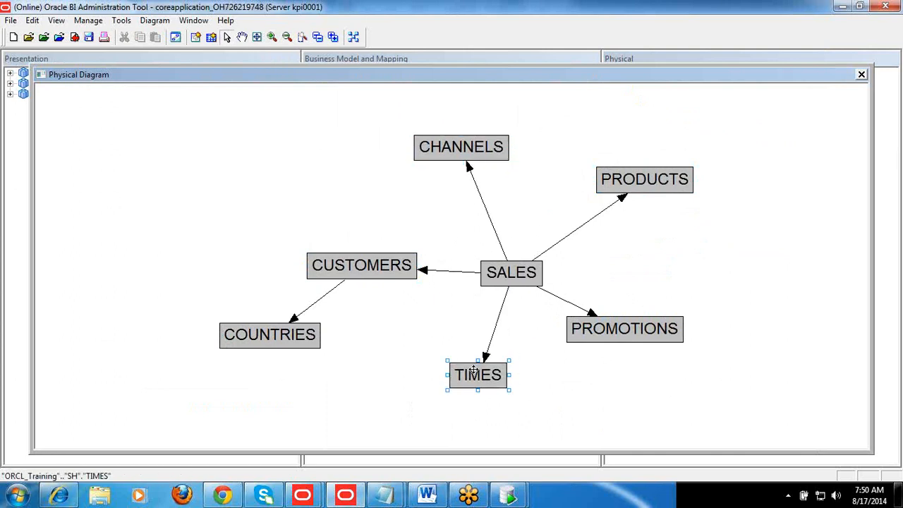
left_click_drag(595, 330, 691, 304)
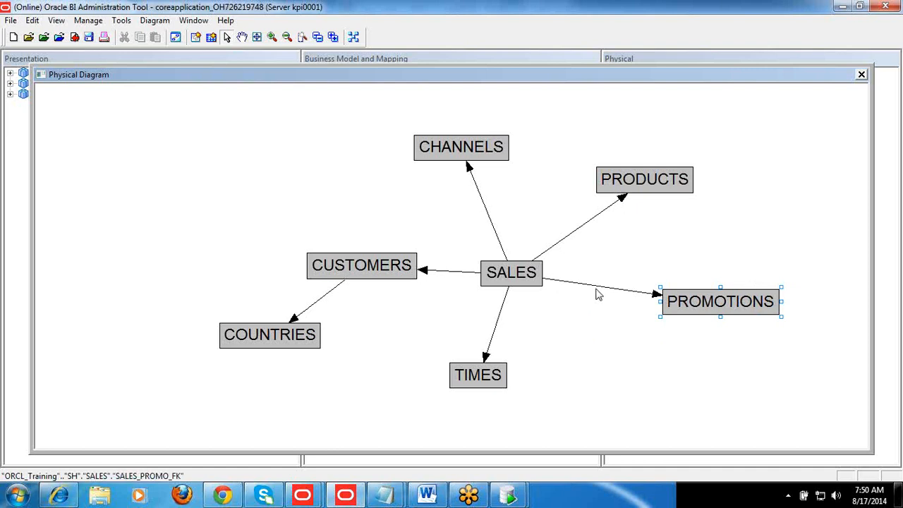
Open the join between SALES and PRODUCTS and examine its foreign key expression
left_click(575, 238)
double_click(573, 232)
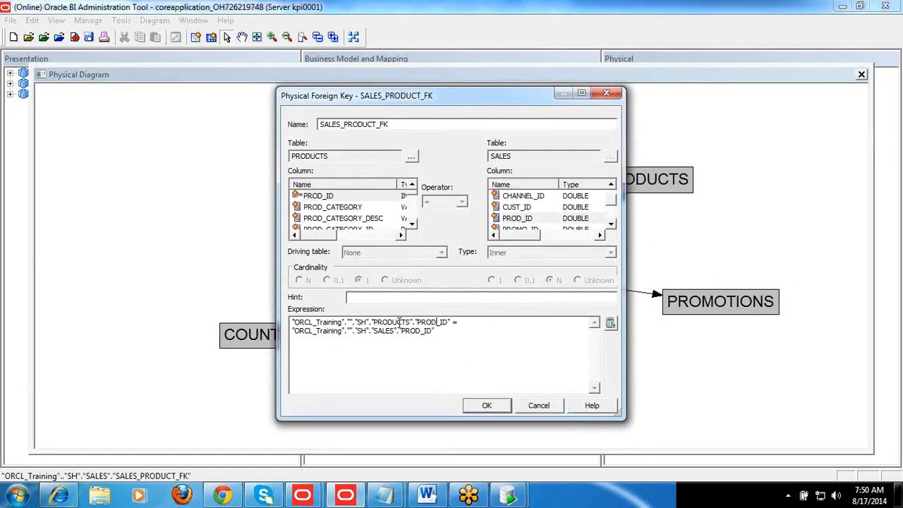
left_click(413, 322)
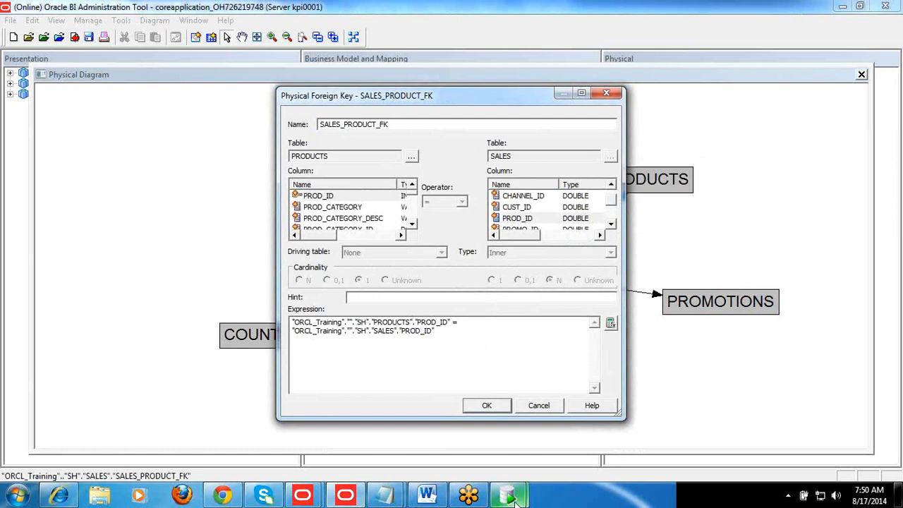
Switch to Oracle SQL Developer and add "/" and "select * from sales f, products d" below the customers query
mouse_move(515, 498)
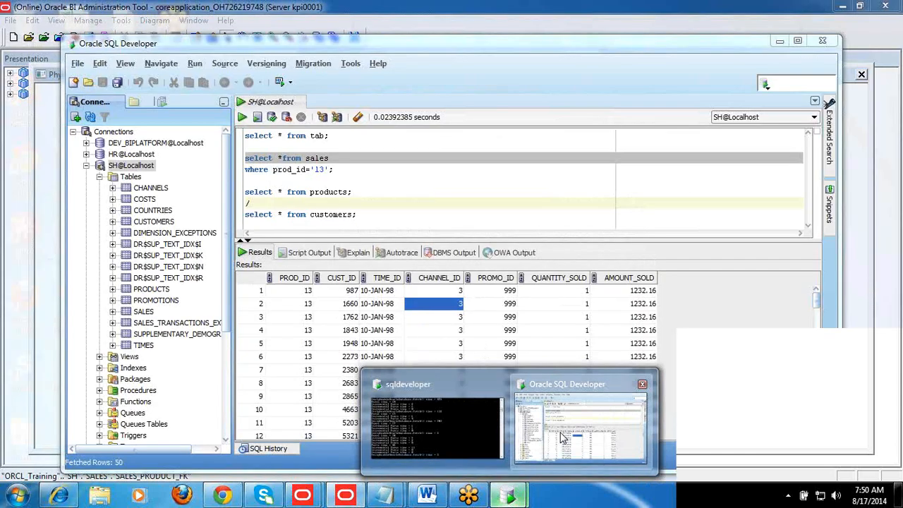
left_click(562, 437)
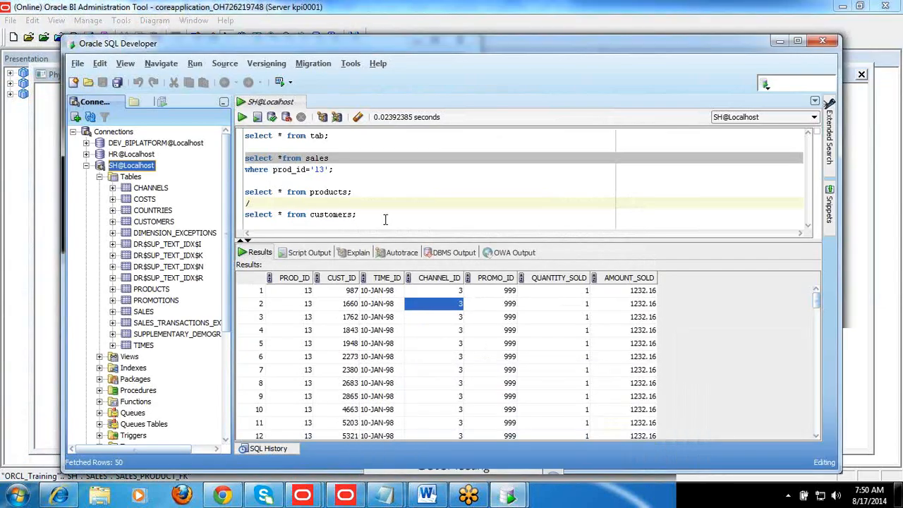
left_click(385, 220)
key("Return")
type("/")
key("Return")
type("select * from ")
type("sales")
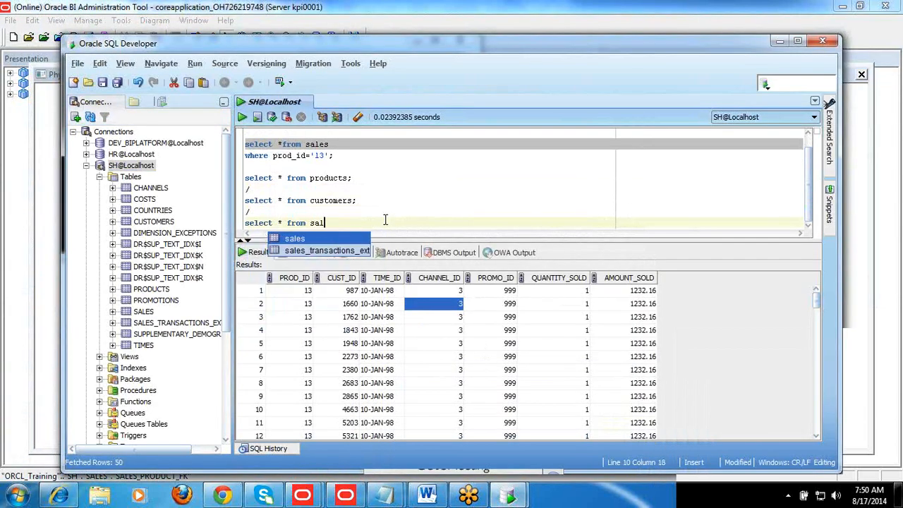
type("f,")
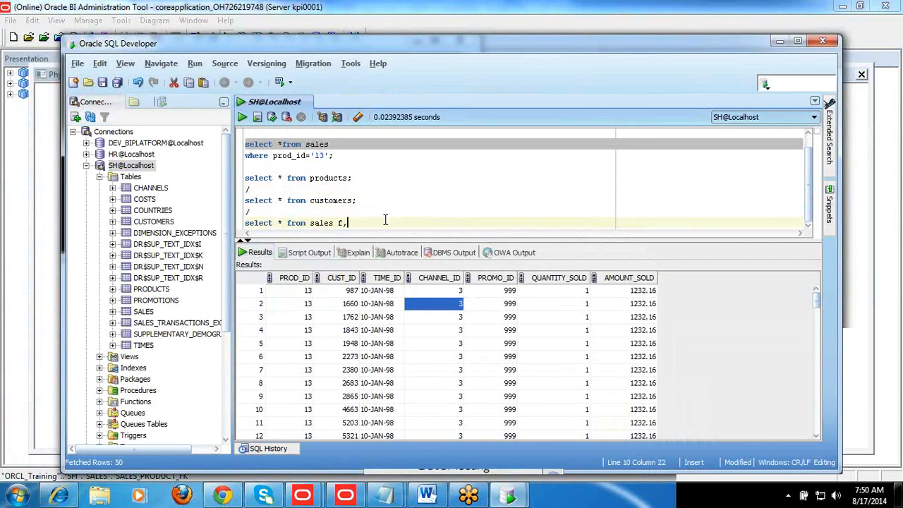
type(" produ")
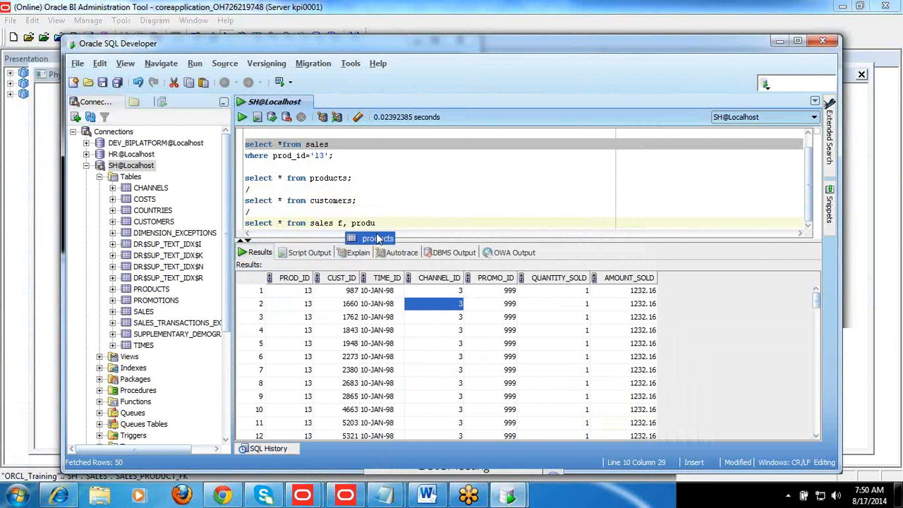
double_click(377, 239)
type("d")
Add the join condition "where d.prod_id=f.prod_id" to the sales and products query
key("Return")
type("where ")
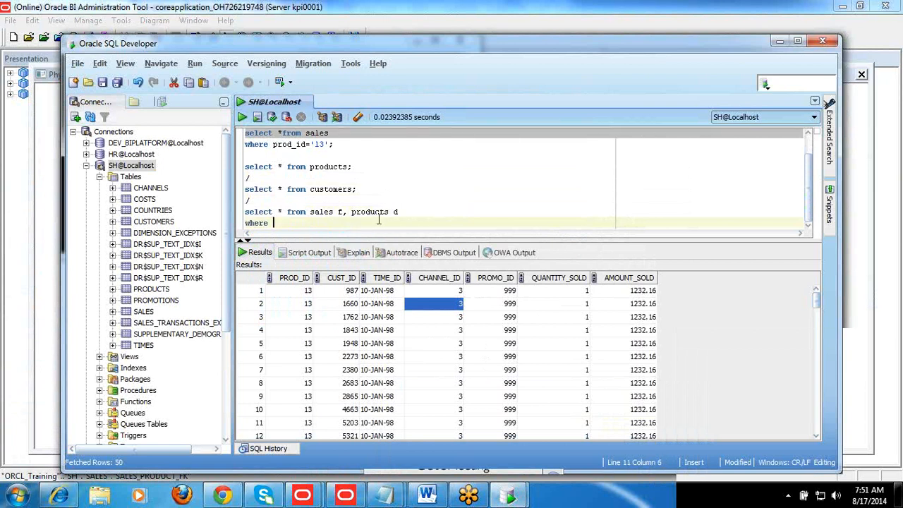
type("d.prod")
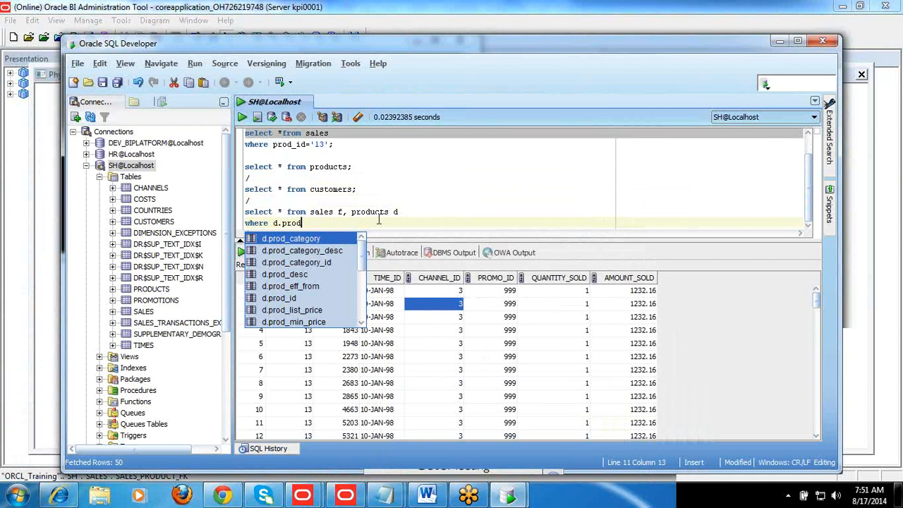
type("_id")
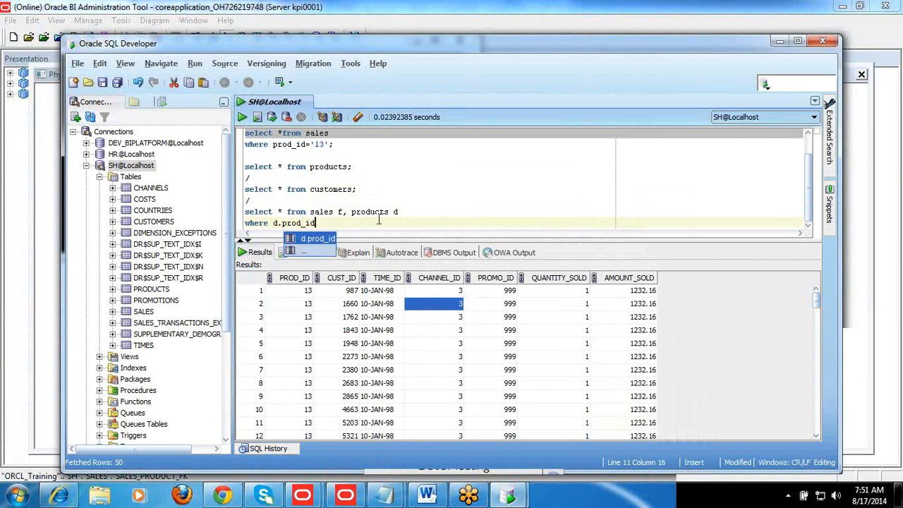
type("=f")
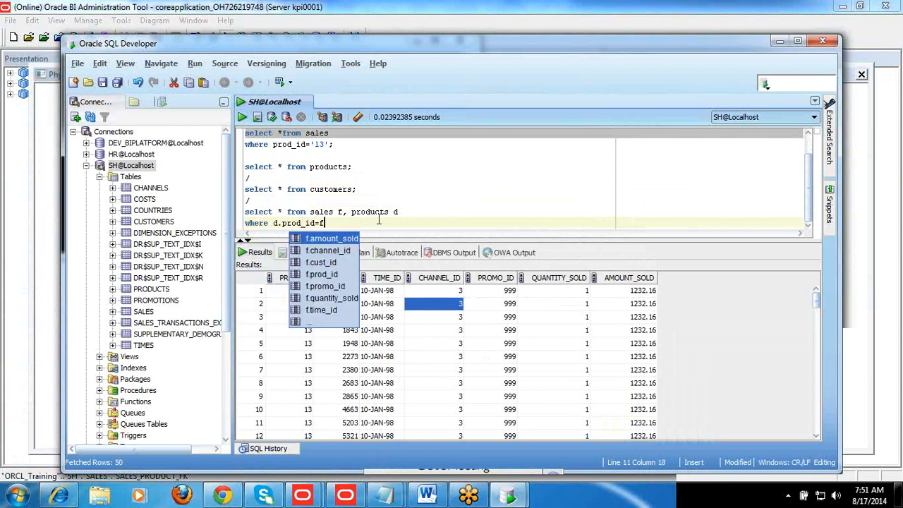
type(".prod")
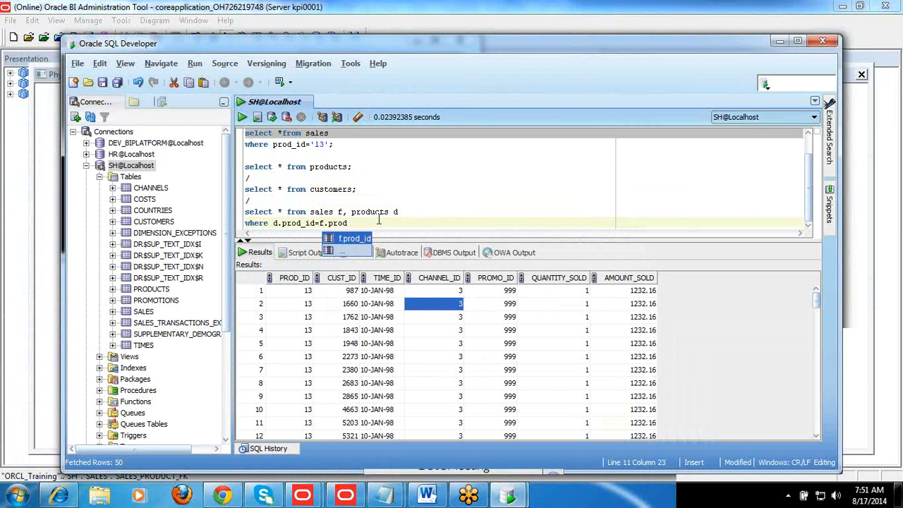
key("Return")
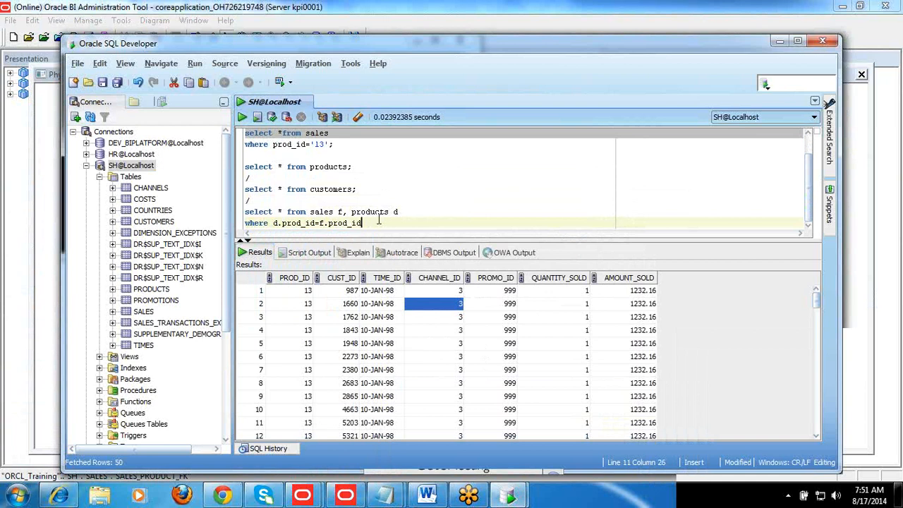
Replace the asterisk in the sales and products join query with "sum(amount_sold)"
key("Up")
key("Home")
key("Right")
key("Right")
key("Right")
key("Right")
key("Right")
key("Right")
key("Right")
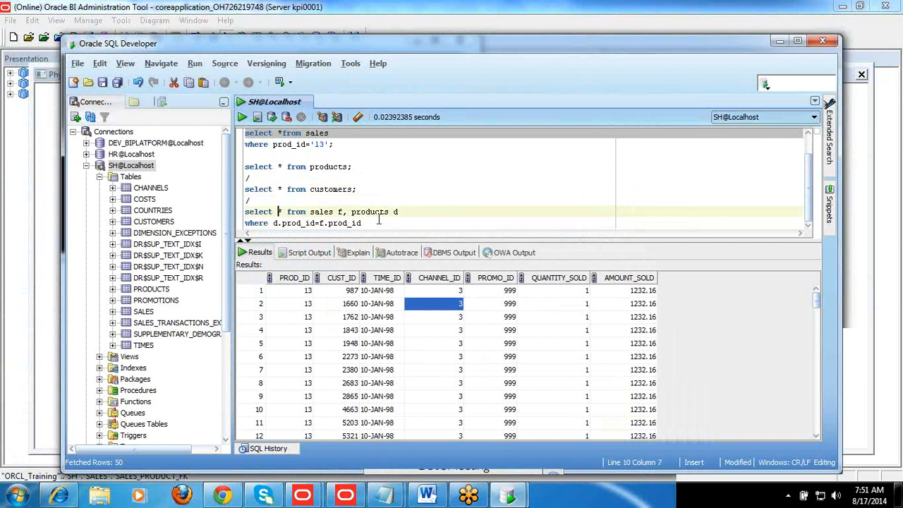
type("sum(")
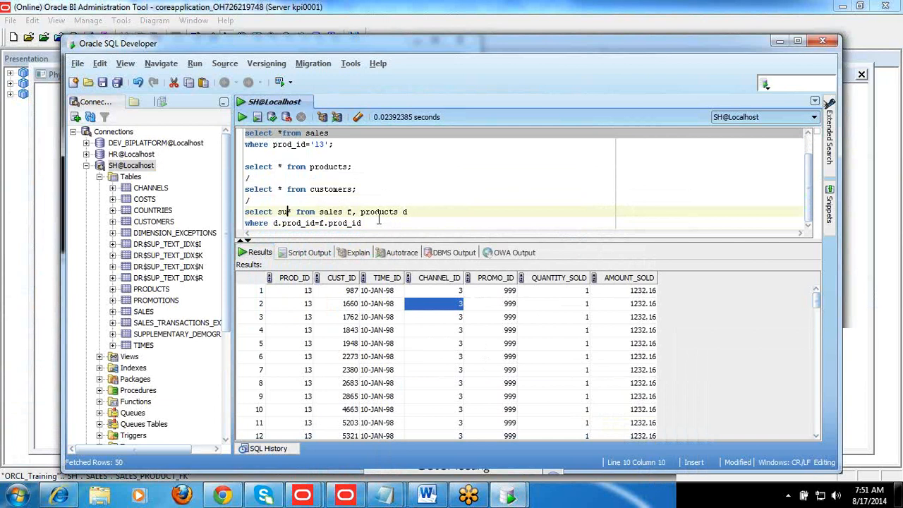
type("amoun")
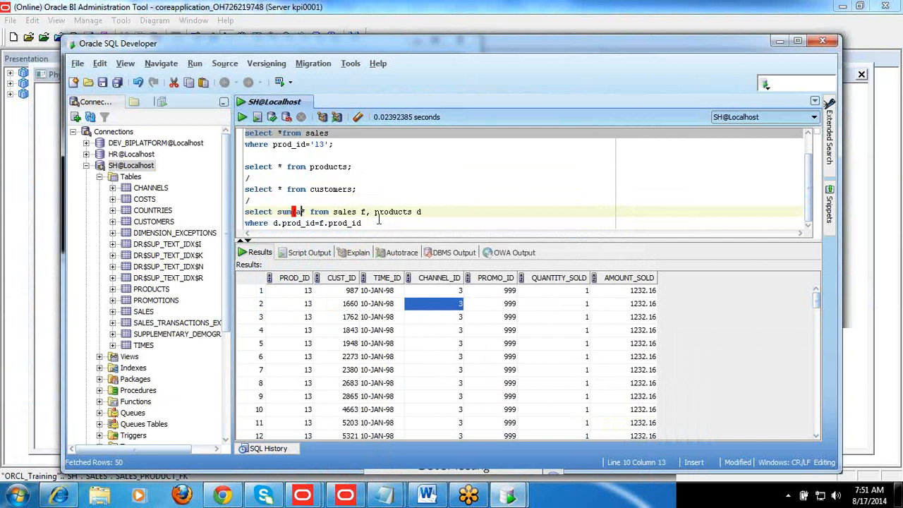
type("t_sold")
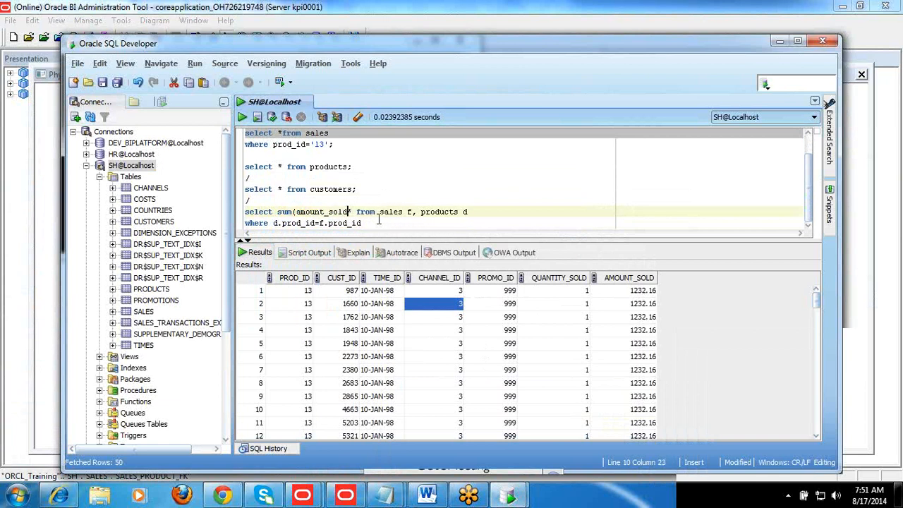
type("),")
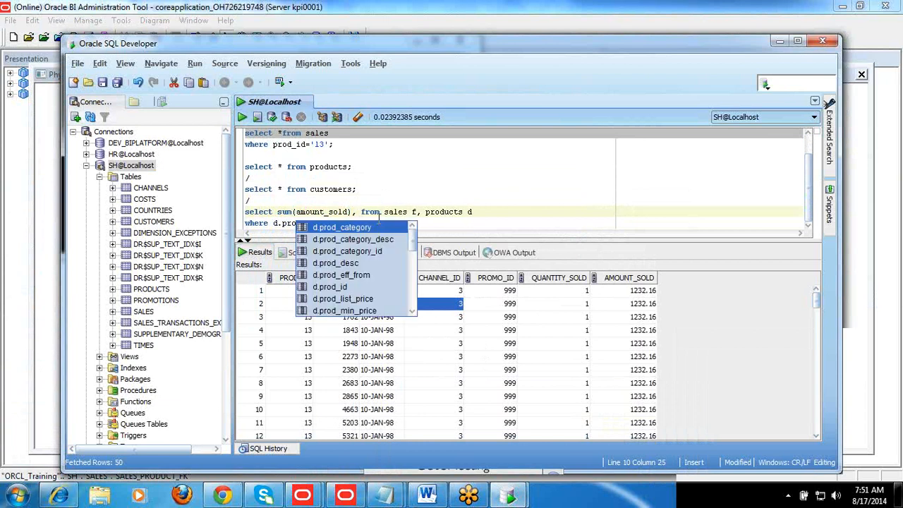
type("pr")
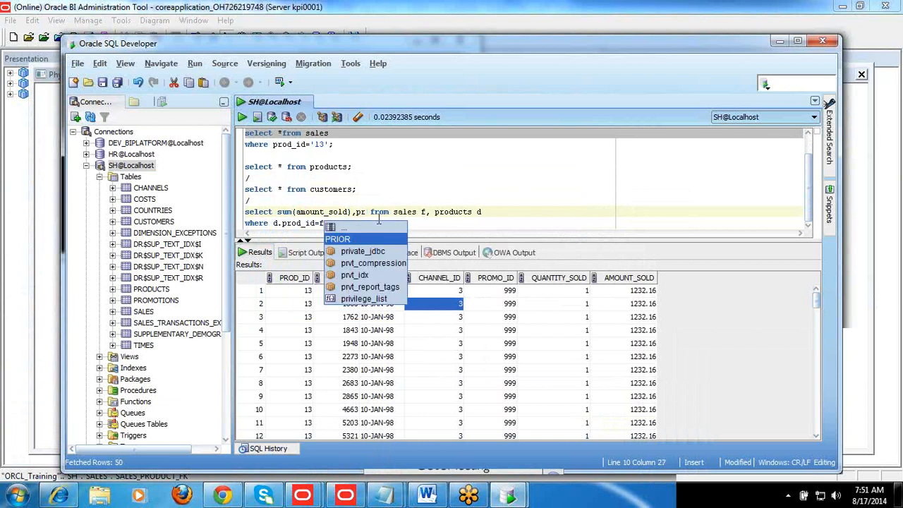
type("od_")
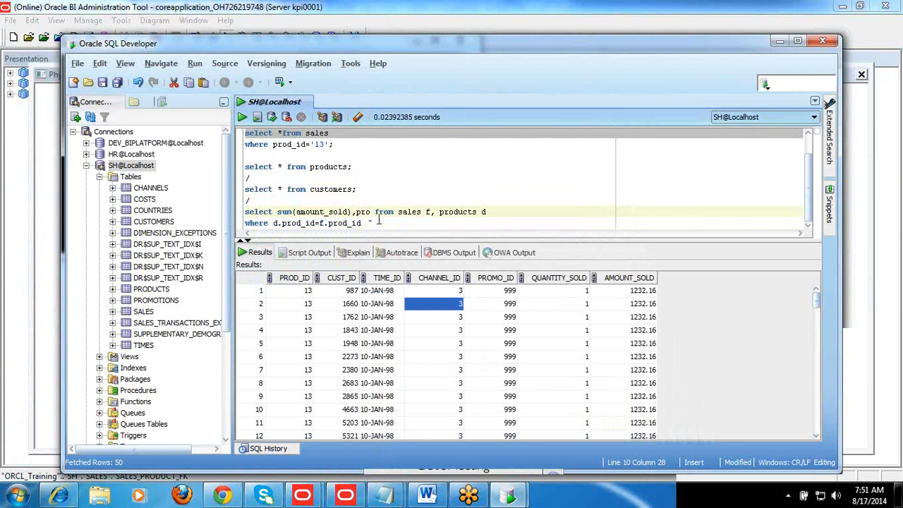
type("id")
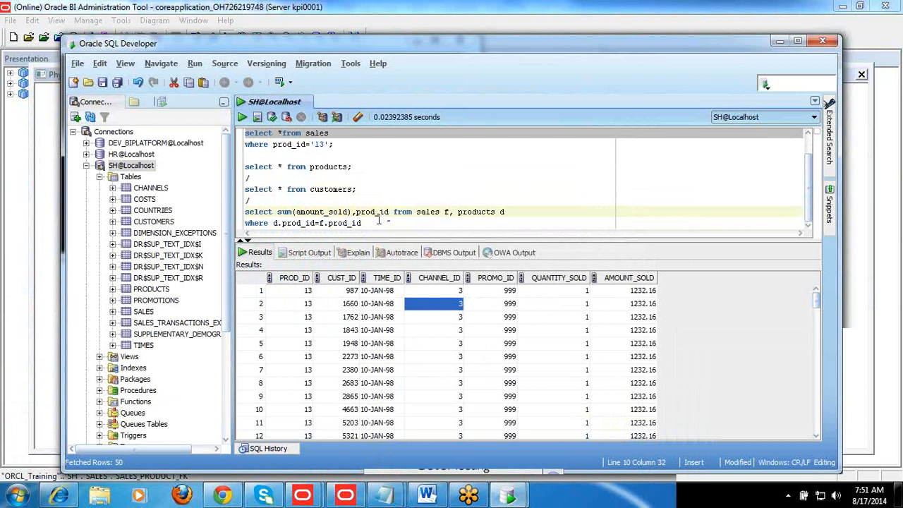
Add "prod_id" after sum(amount_sold) in the join query's select list
key("ctrl+shift+Left")
Finish the join query with the line "group by prod_id;" and run it
left_click(379, 220)
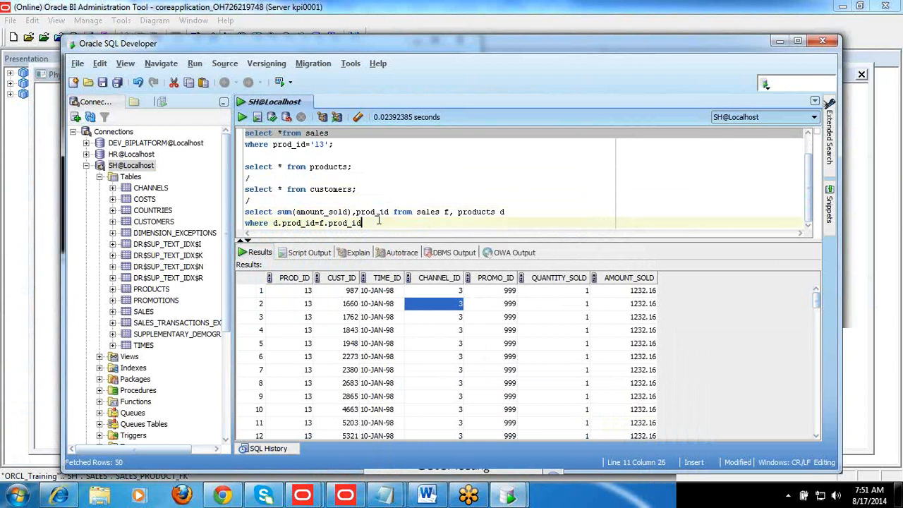
key("Return")
type("grou")
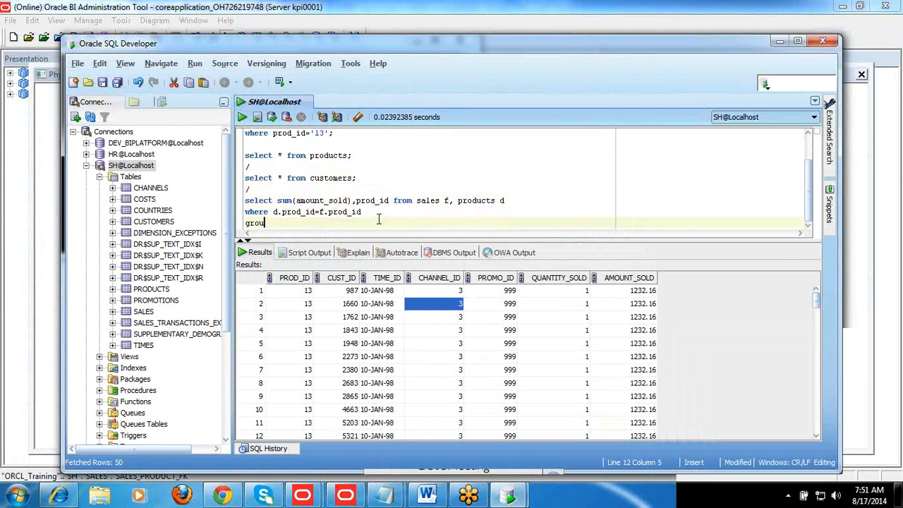
type("p by prod_id;")
key("ctrl+Return")
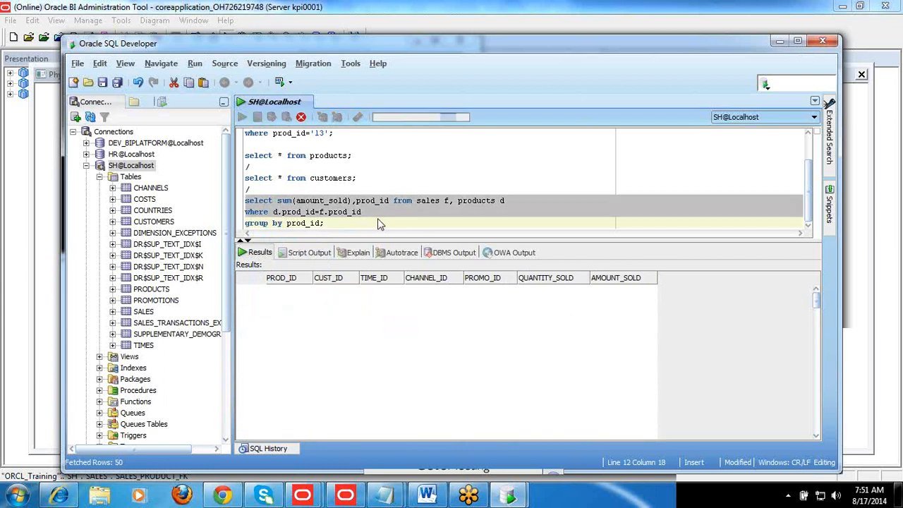
key("Return")
Qualify prod_id as "f.prod_id" in both the select list and the group by clause, and rerun the query
left_click(357, 200)
type("f.")
key("Escape")
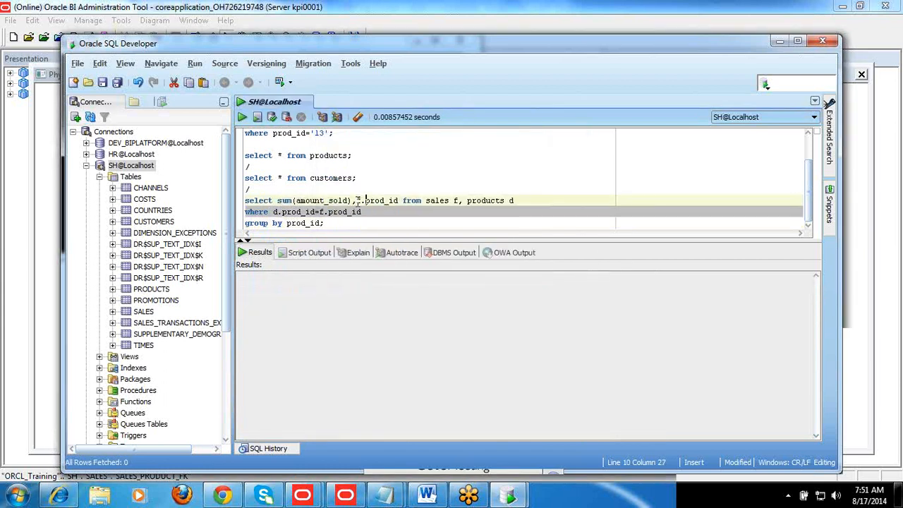
key("Down")
key("Down")
key("Left")
key("Left")
key("Left")
key("Left")
key("Left")
key("Left")
key("Left")
key("Left")
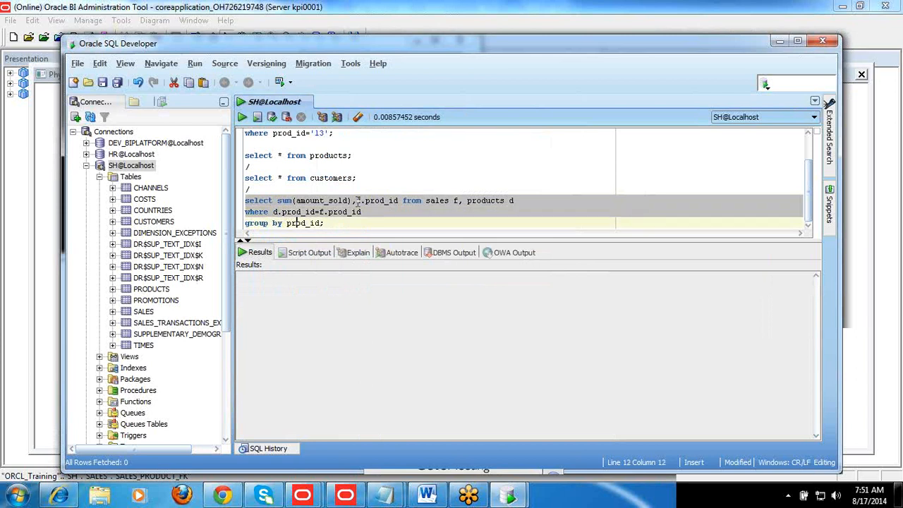
type("f.")
key("Escape")
key("ctrl+Return")
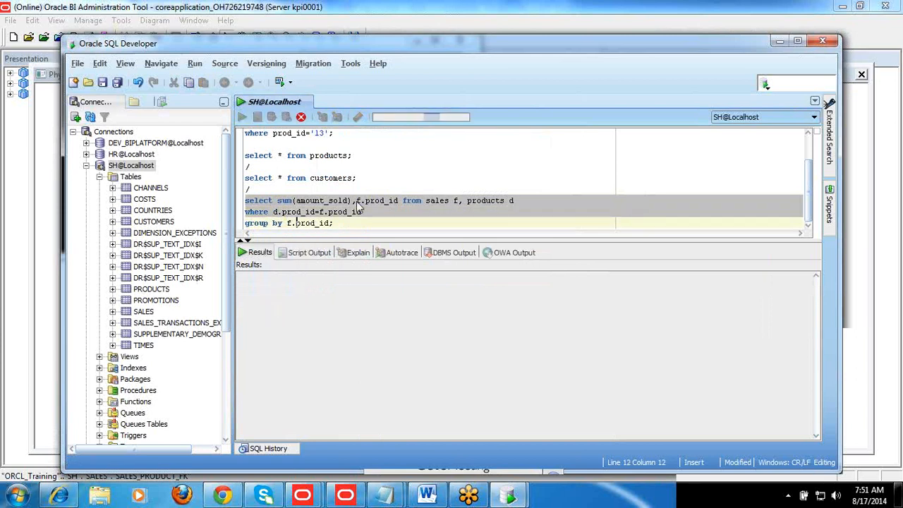
Move the PROD_ID column ahead of SUM(AMOUNT_SOLD) in the results and examine the amounts per product
left_click(348, 304)
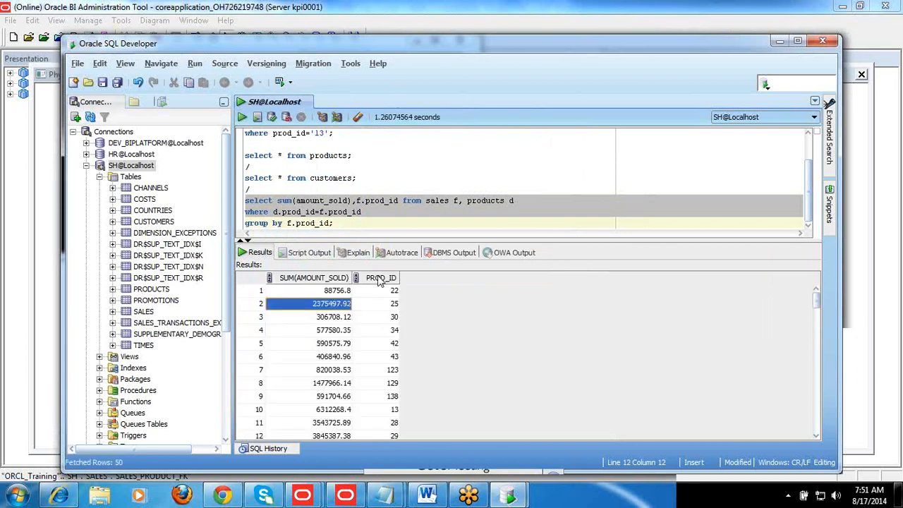
left_click(381, 278)
left_click_drag(381, 278, 361, 278)
left_click(346, 292)
key("Down")
key("Down")
key("Down")
key("Down")
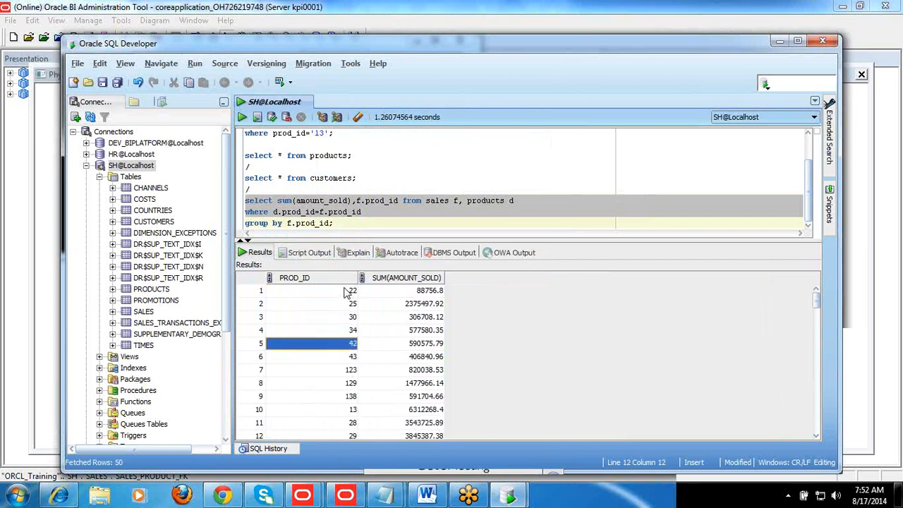
Rerun the sales query for prod_id '13' and examine its QUANTITY_SOLD column
left_click(327, 178)
key("Up")
key("Up")
key("Up")
key("Up")
key("Up")
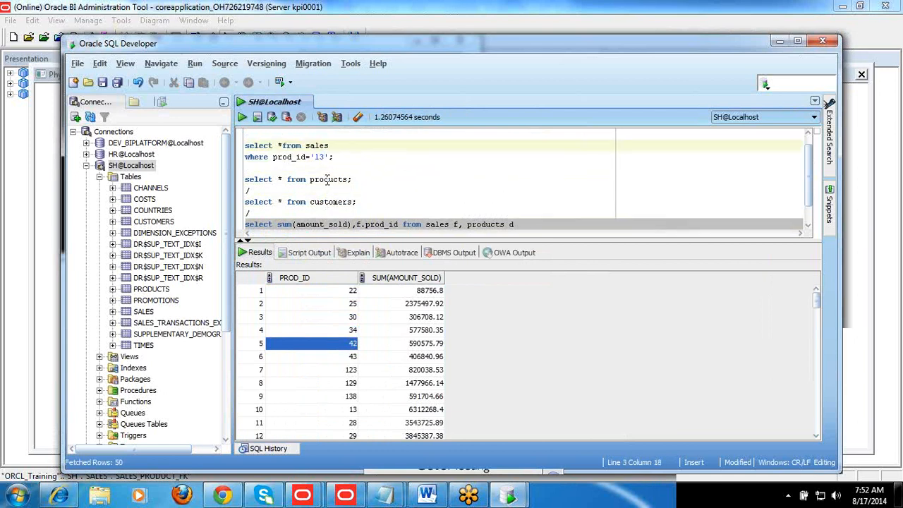
key("ctrl+Return")
left_click(557, 317)
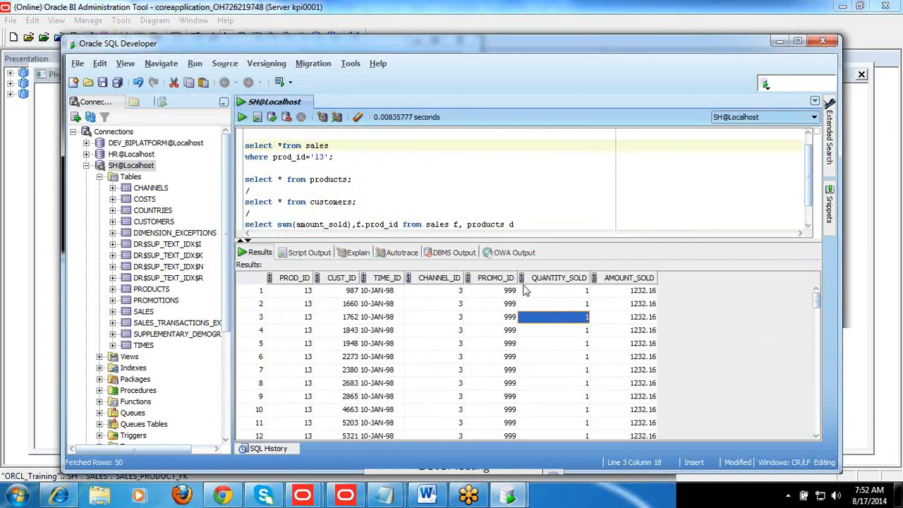
Insert "quantity_sold," between sum(amount_sold) and f.prod_id in the grouped join query
left_click(443, 231)
left_click(443, 229)
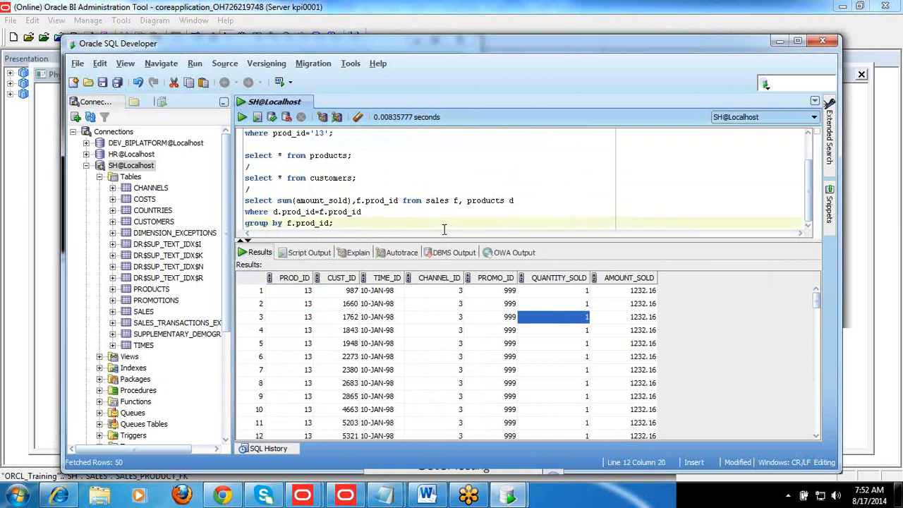
left_click(354, 200)
type(",")
type("quantity")
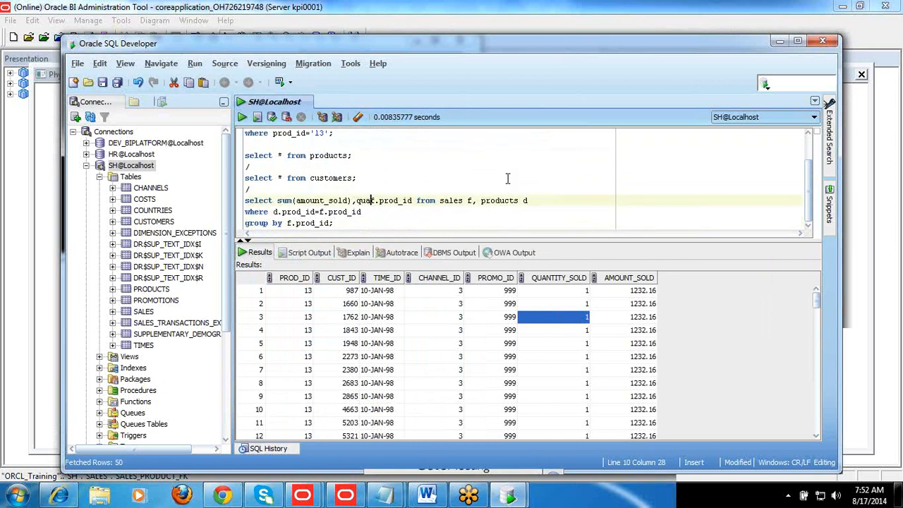
type("_sold")
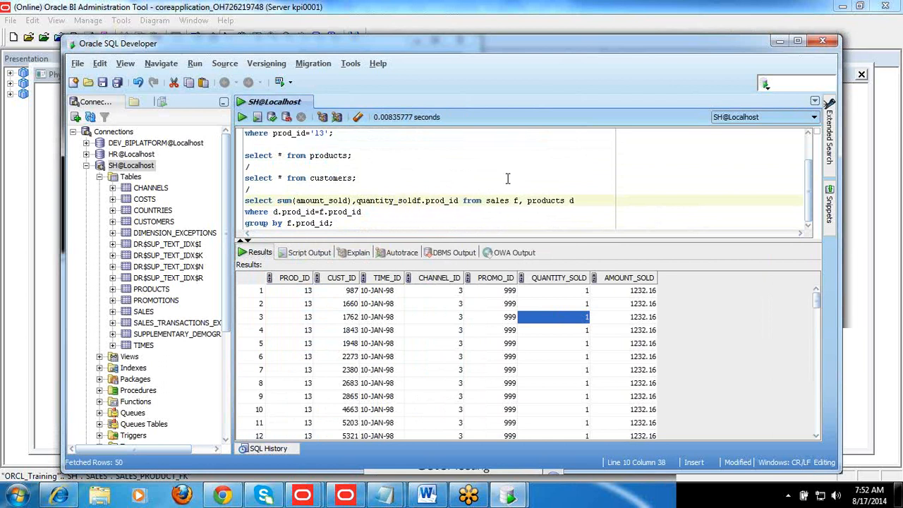
type(",")
Wrap quantity_sold in sum() in the select list and run the grouped join query
key("ctrl+Left")
key("ctrl+Left")
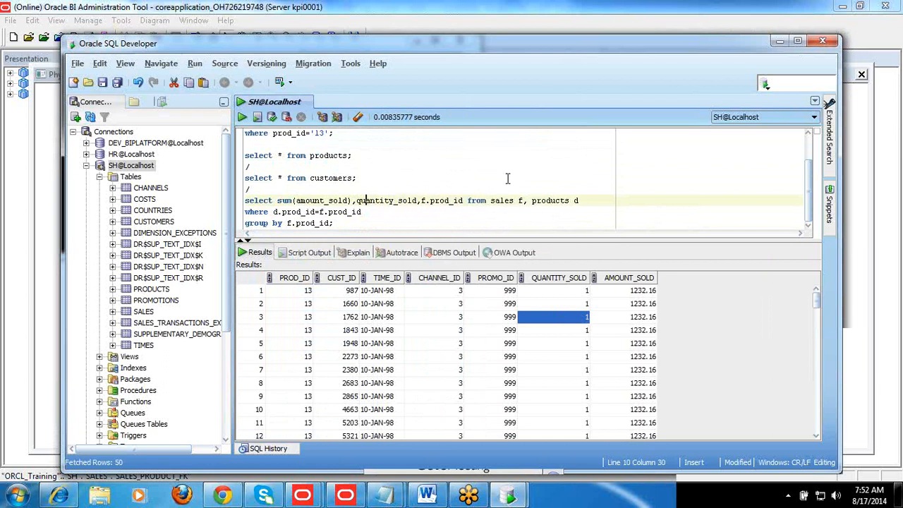
type("sum")
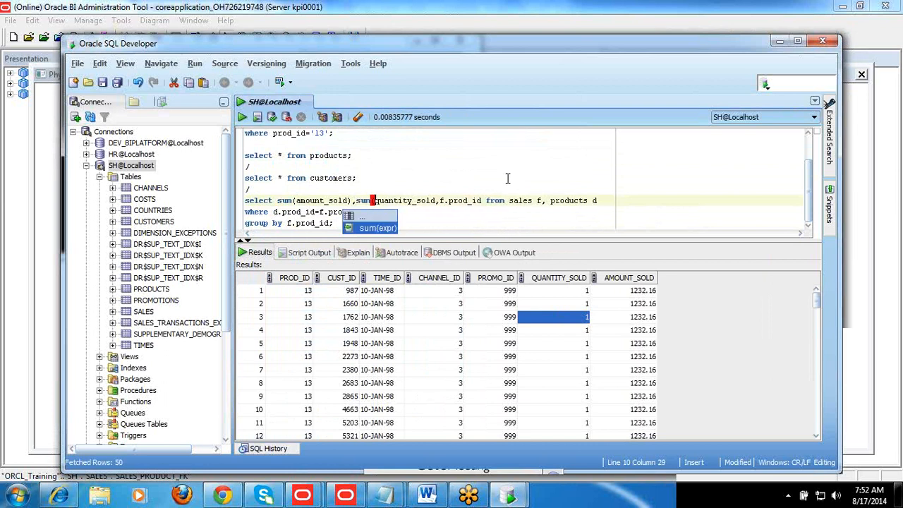
type("(")
key("Right")
key("Right")
key("Right")
key("Right")
key("Right")
key("Right")
key("Right")
key("Right")
key("Right")
key("Right")
key("Right")
key("Right")
key("Right")
key("Right")
key("Left")
type(")")
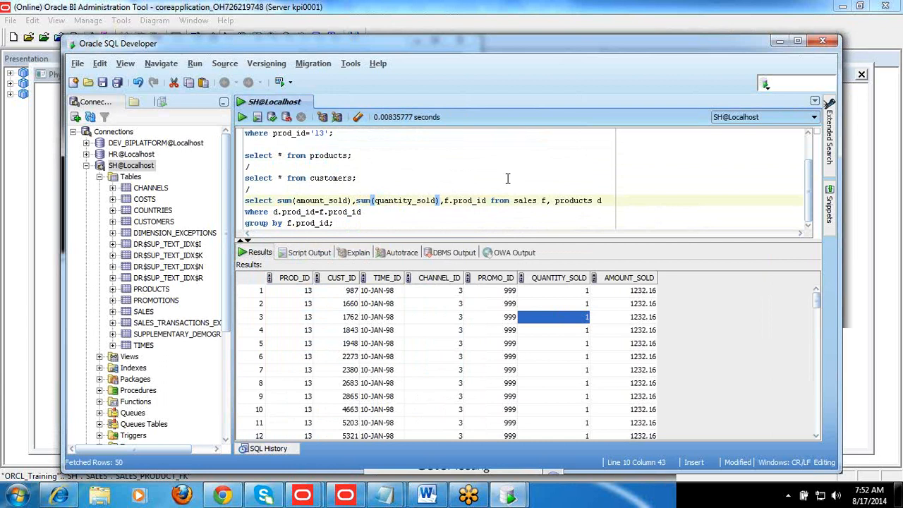
key("ctrl+Return")
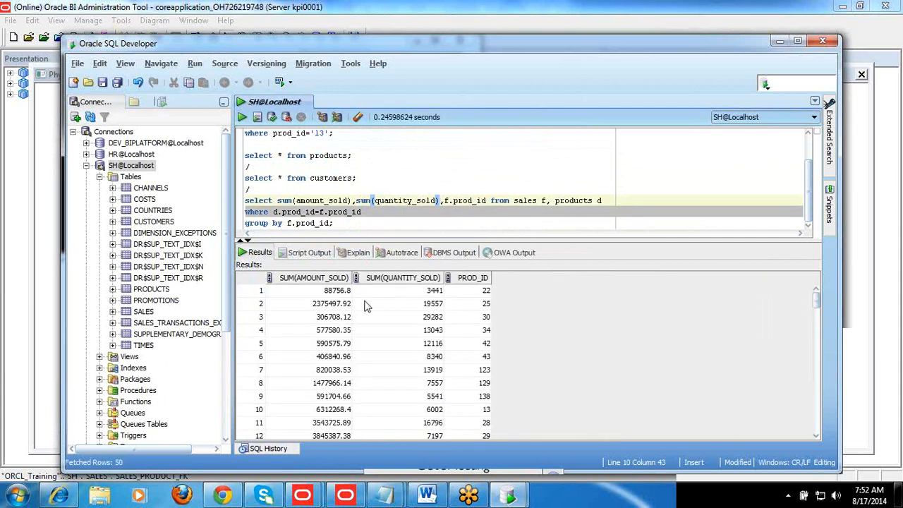
Move PROD_ID to the first results column and examine the amount and quantity sums per product
left_click_drag(476, 281, 314, 278)
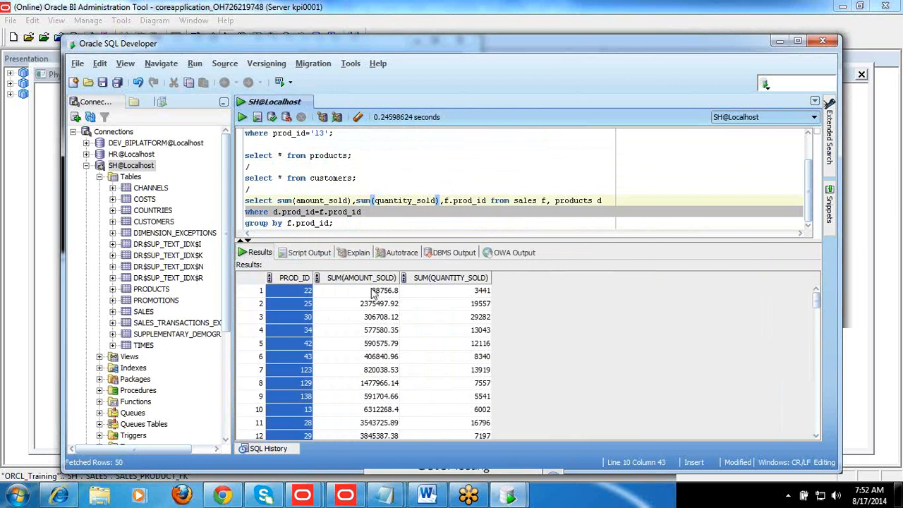
left_click(372, 291)
left_click(460, 293)
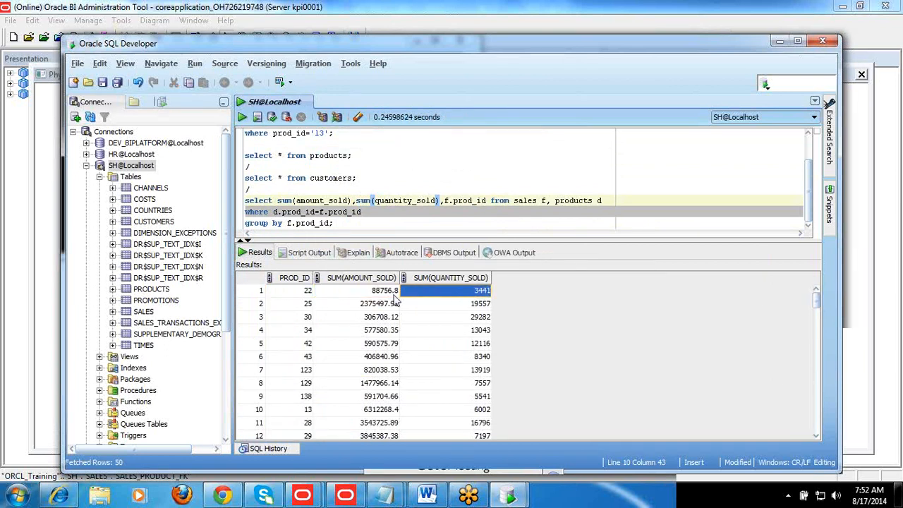
left_click(379, 306)
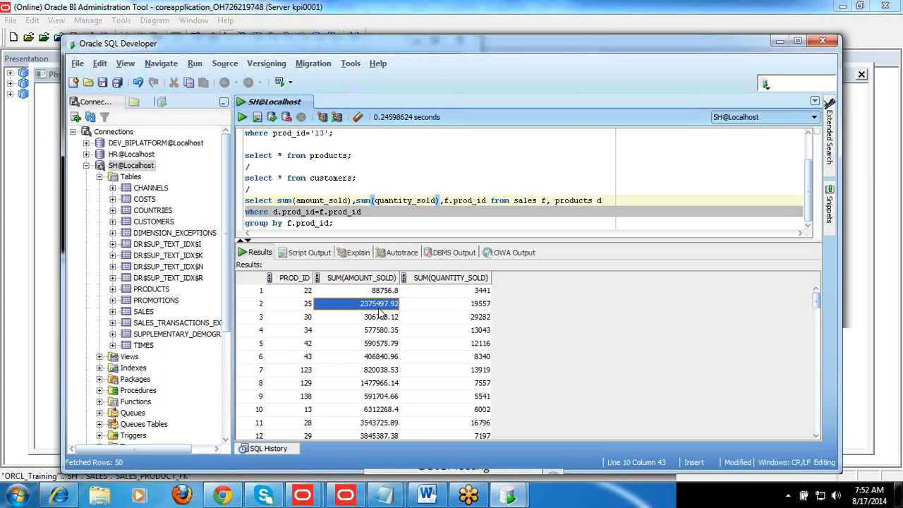
Switch to the Oracle BI Administration Tool, cancel the SALES_PRODUCT_FK dialog and close the physical diagram
mouse_move(352, 498)
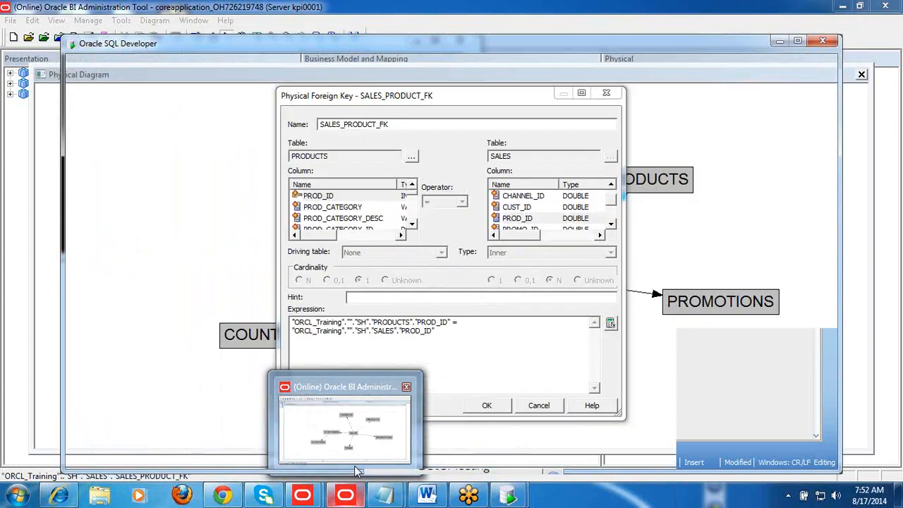
left_click(354, 465)
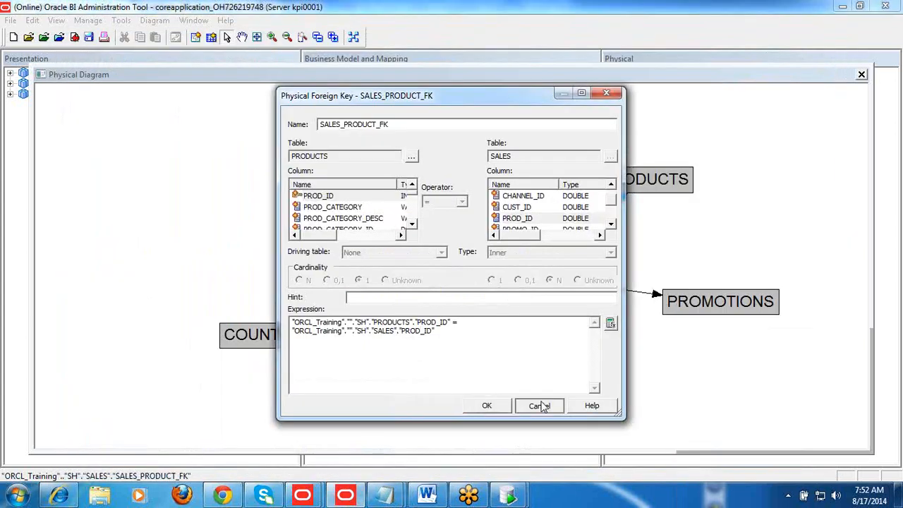
left_click(539, 405)
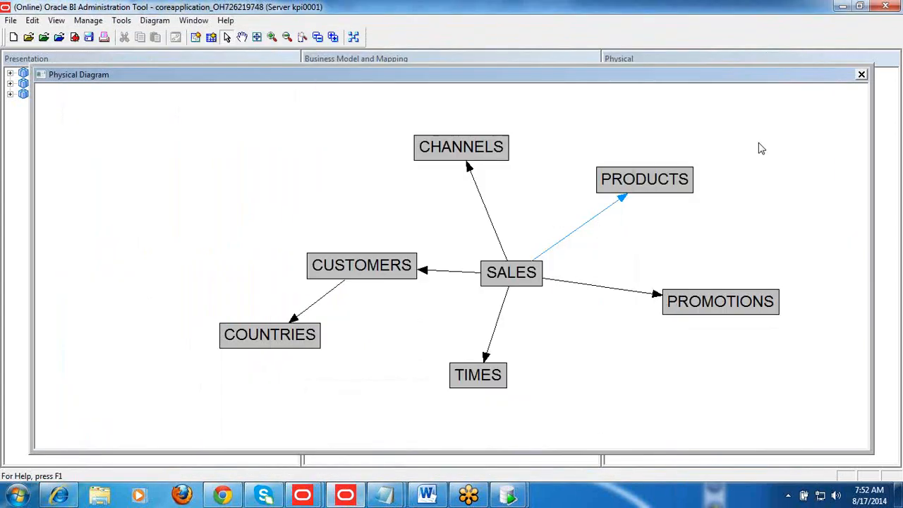
left_click(861, 75)
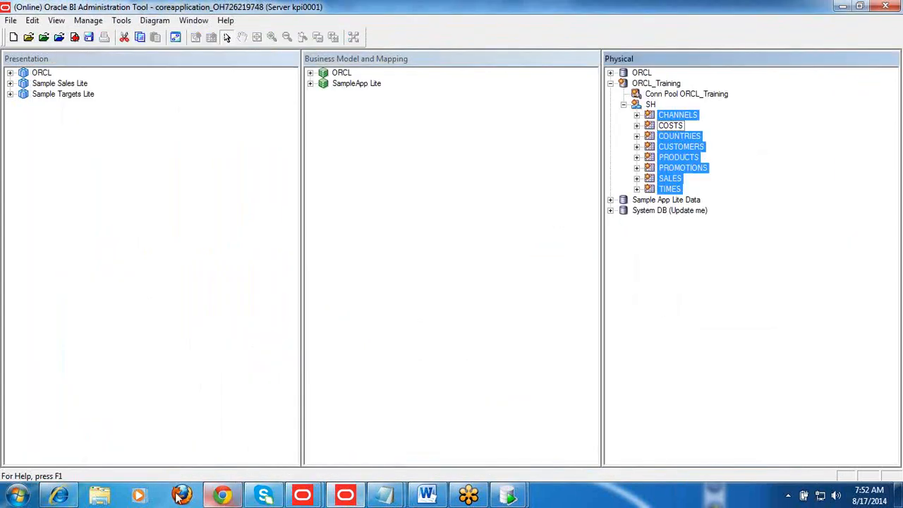
Switch to Internet Explorer and create an analysis on the ORCL subject area with AMOUNT_SOLD from SALES and PROD_CATEGORY from PRODUCTS
left_click(59, 497)
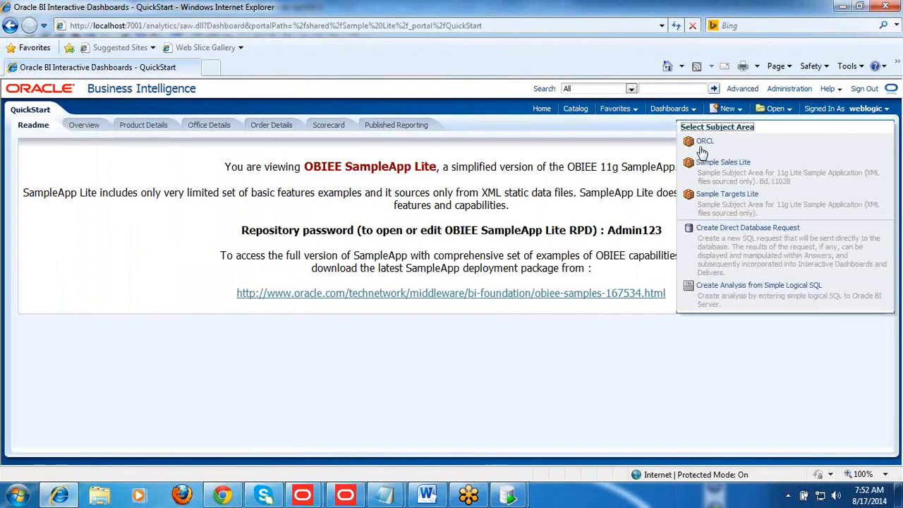
left_click(701, 148)
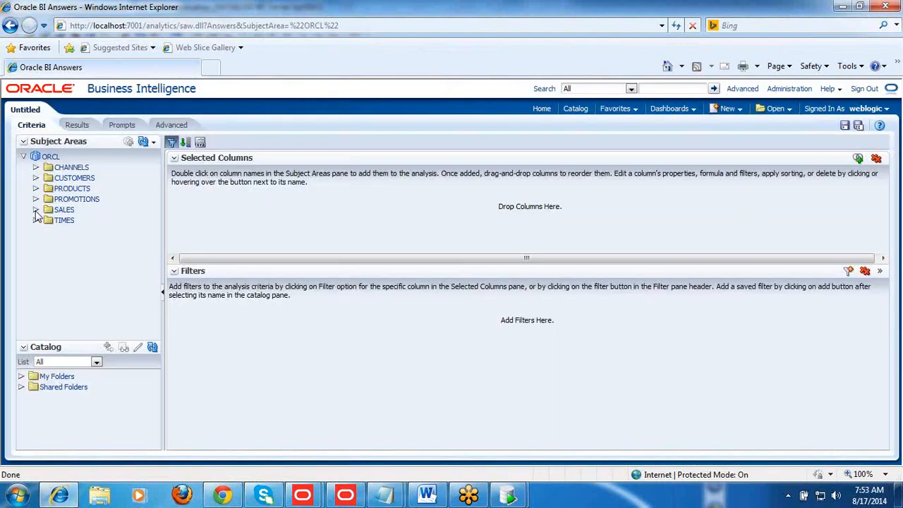
left_click(35, 210)
left_click(90, 220)
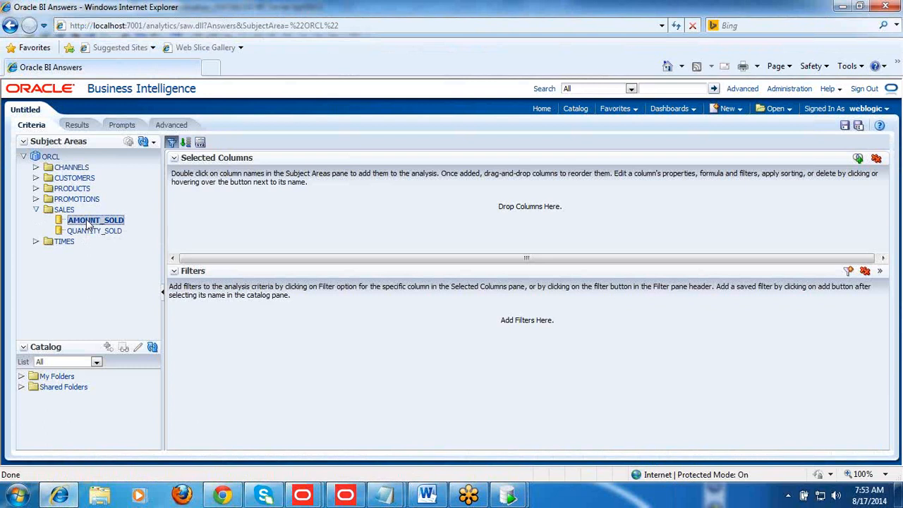
left_click(36, 189)
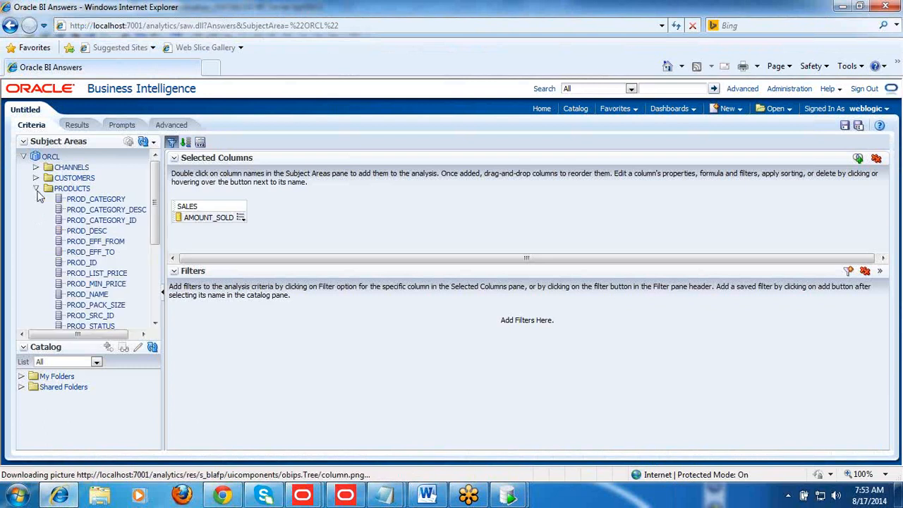
left_click(94, 200)
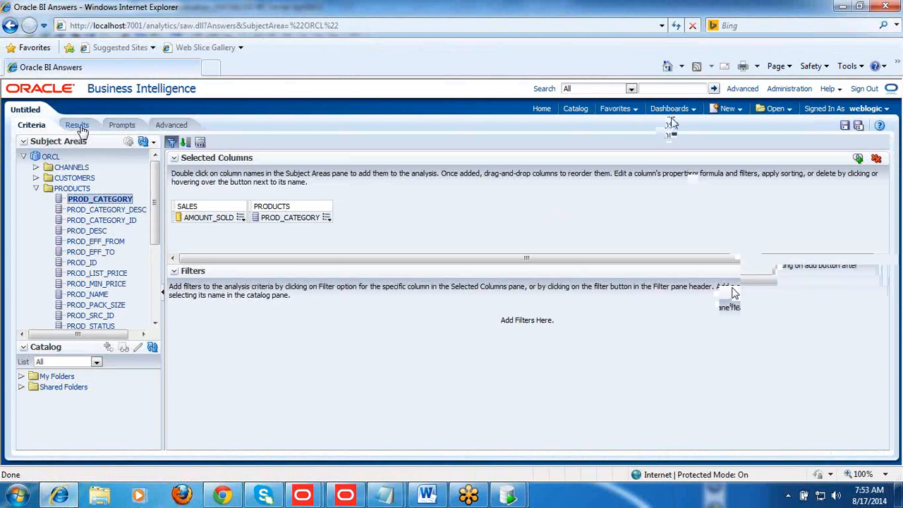
Switch back to the Oracle BI Administration Tool and select the CHANNELS table under ORCL_Training's SH schema
left_click(671, 118)
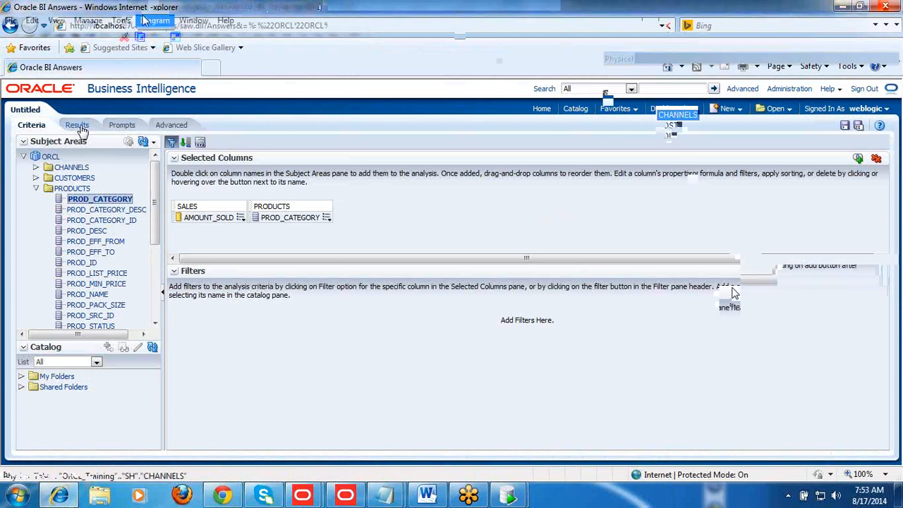
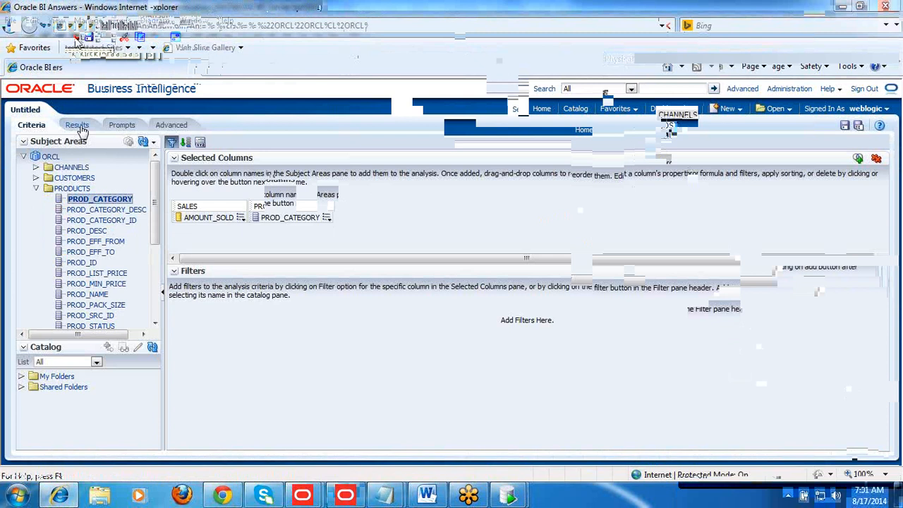
Check in the repository changes and decline the global consistency check
left_click(76, 39)
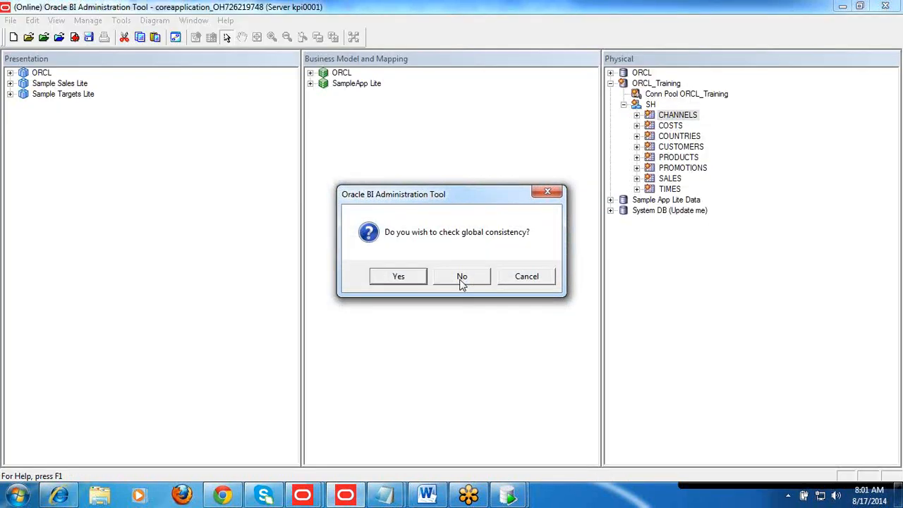
left_click(460, 278)
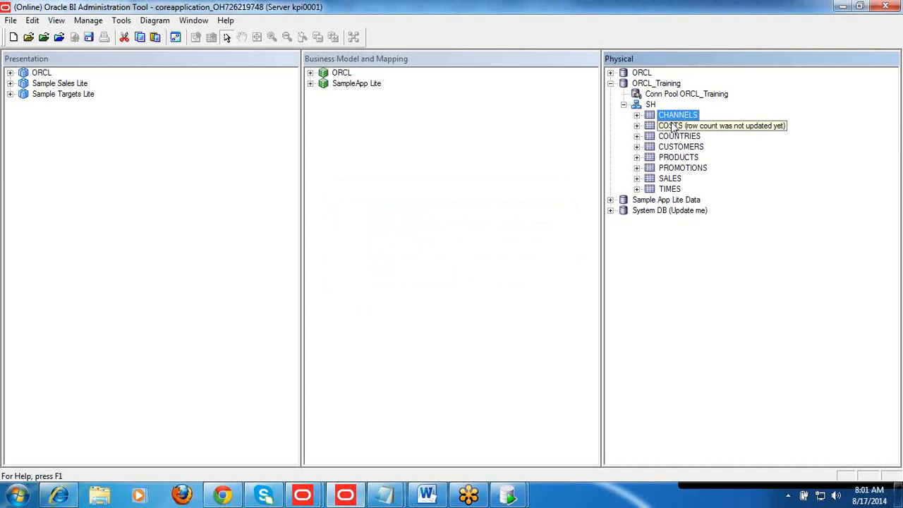
View the row data of the CHANNELS table under ORCL_Training's SH schema, and close the data window
left_click(656, 85)
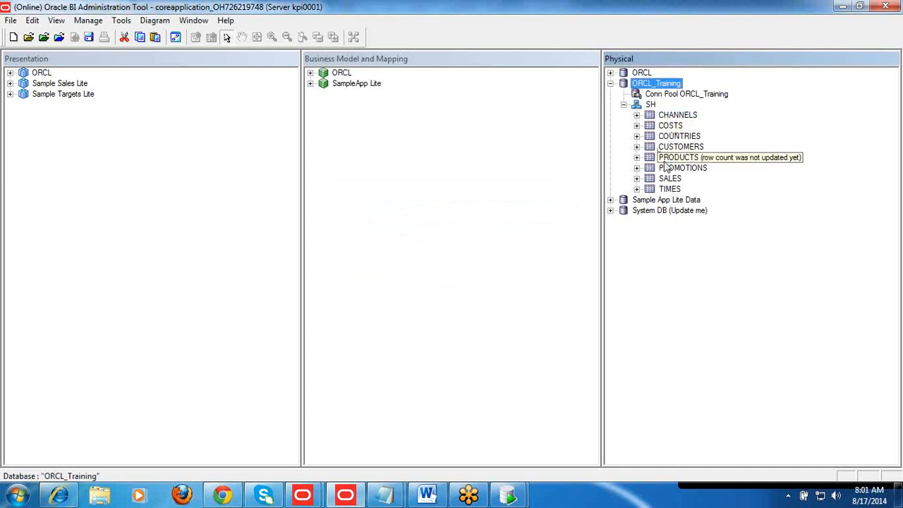
left_click(644, 73)
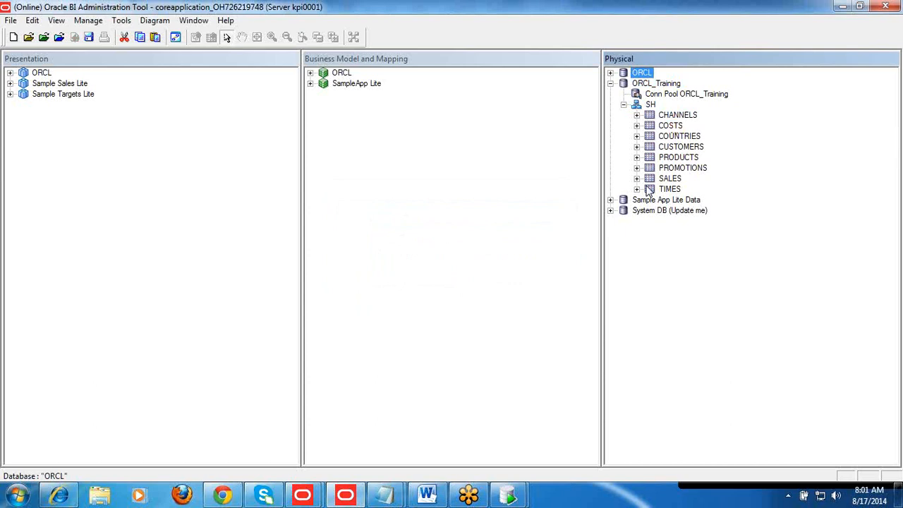
left_click(675, 118)
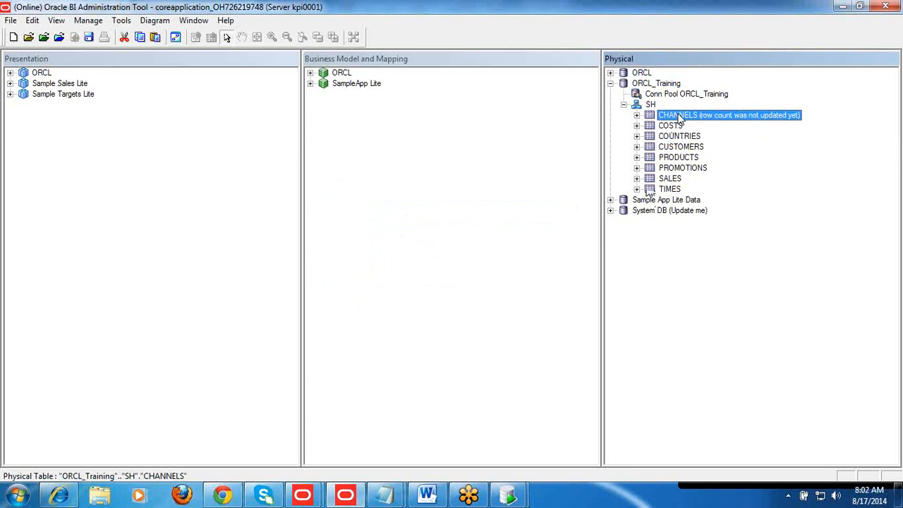
right_click(680, 119)
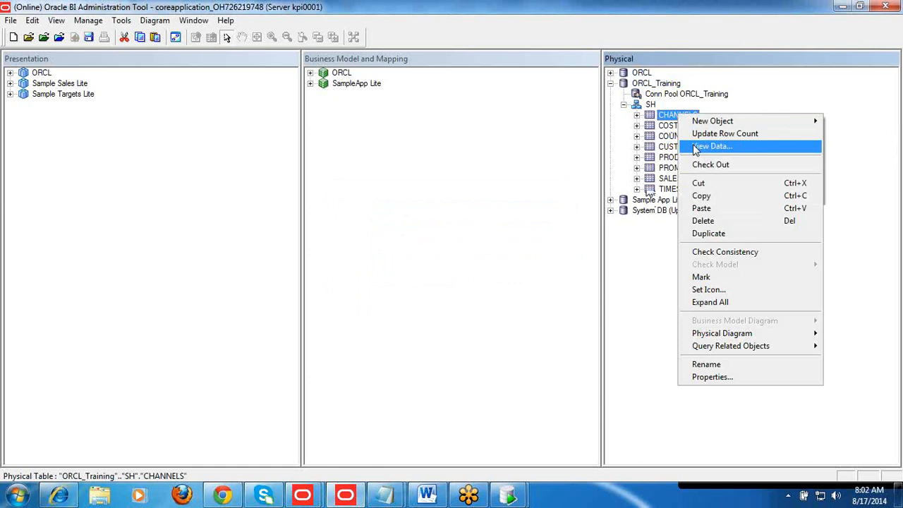
left_click(711, 146)
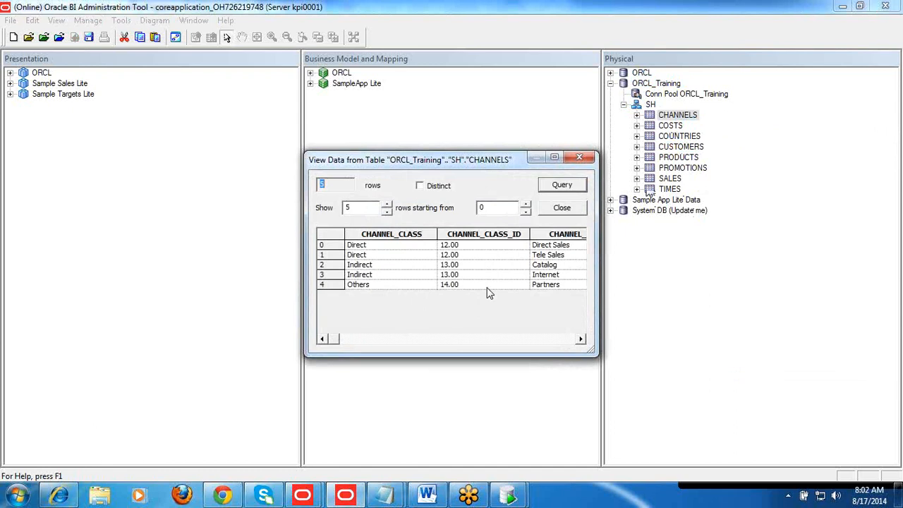
left_click(561, 207)
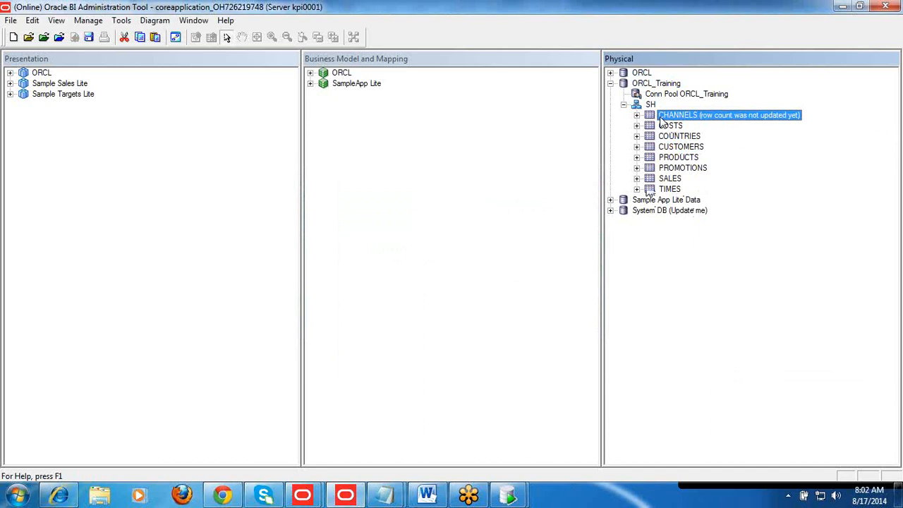
Open the CHANNELS table's data once more to review its channel classes and IDs, and close it
right_click(663, 120)
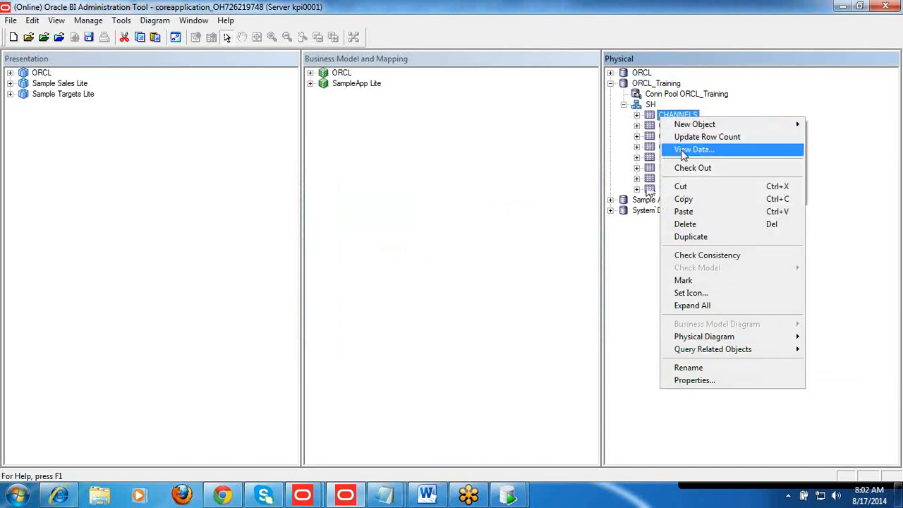
left_click(624, 131)
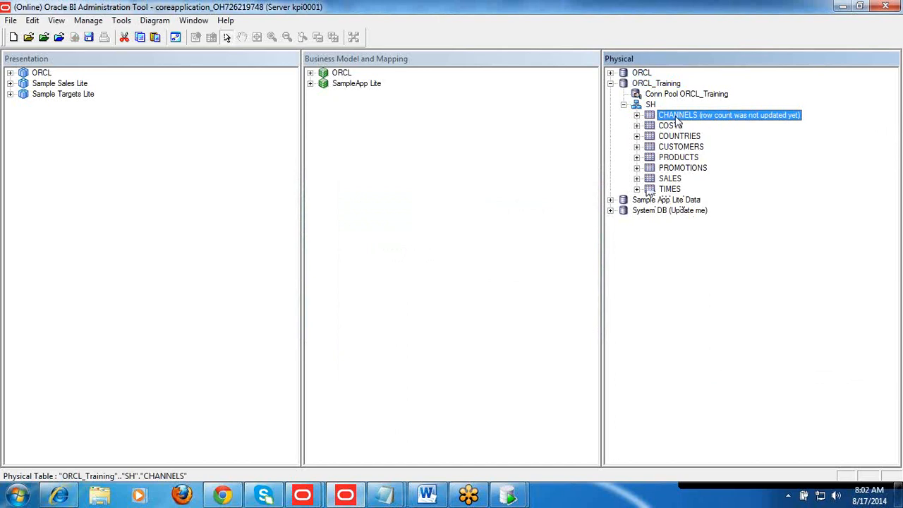
right_click(676, 119)
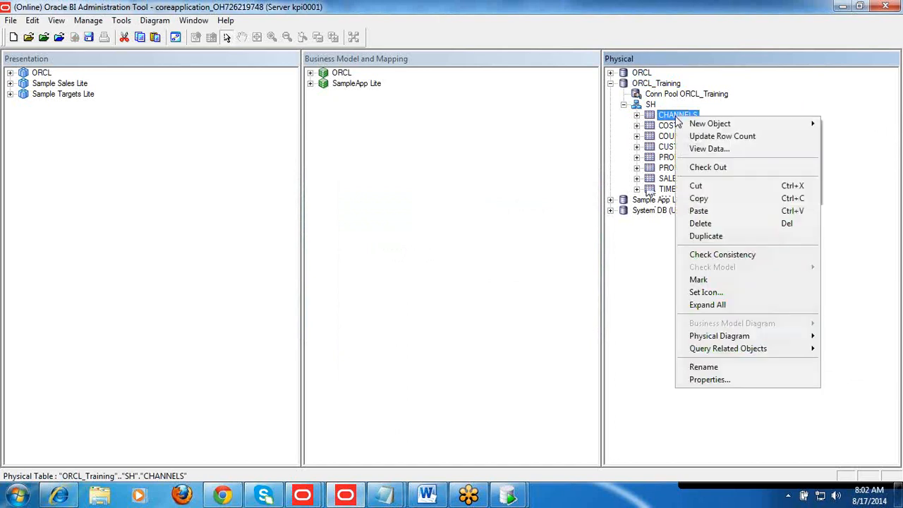
left_click(705, 147)
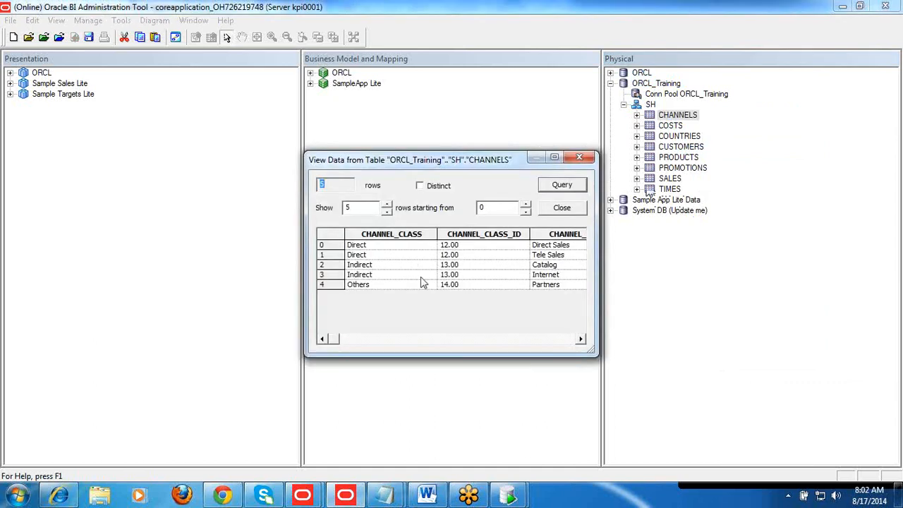
left_click(560, 211)
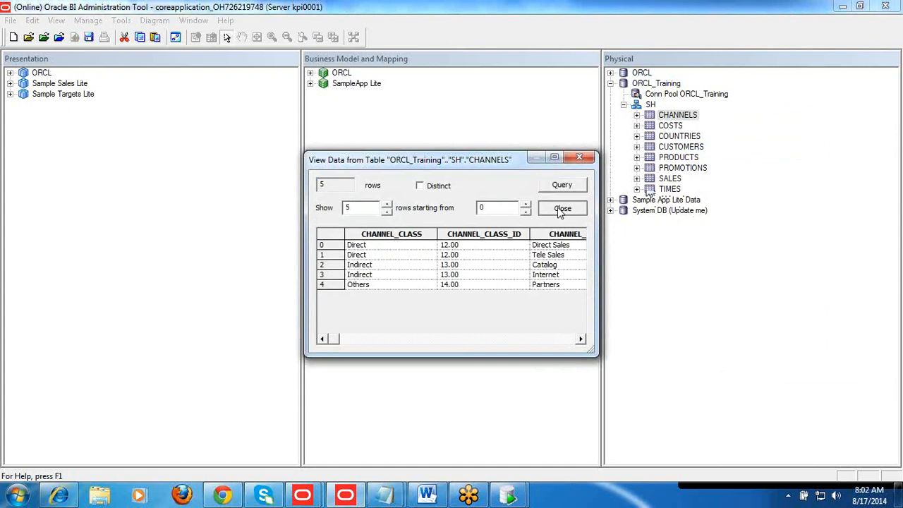